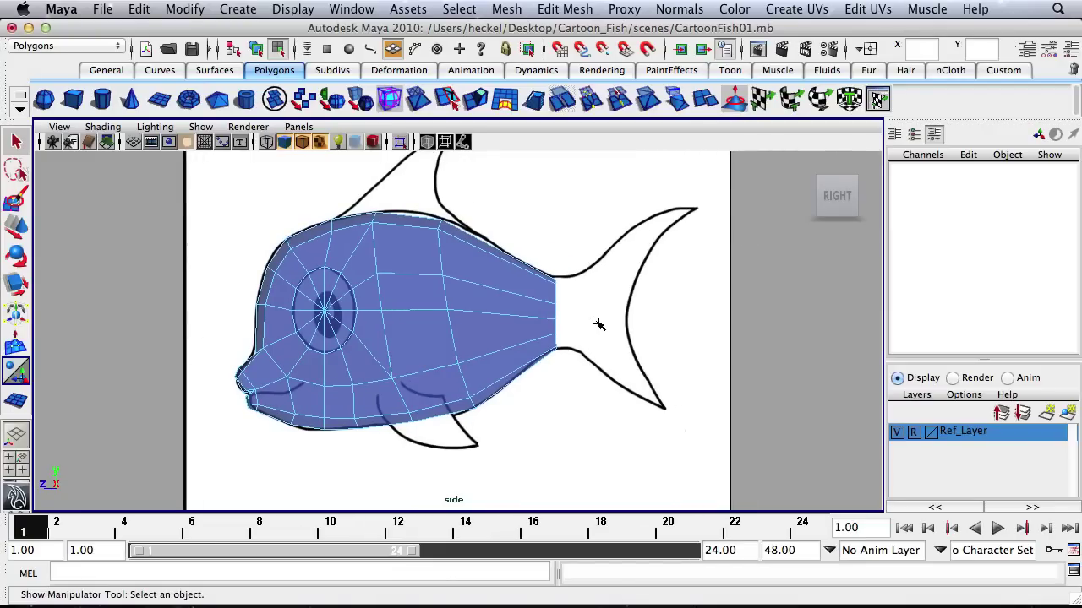
Step: Hide Ref_Layer and scale the vertex row just above the lowest corner of the fish's tail end wider across the body
key(space)
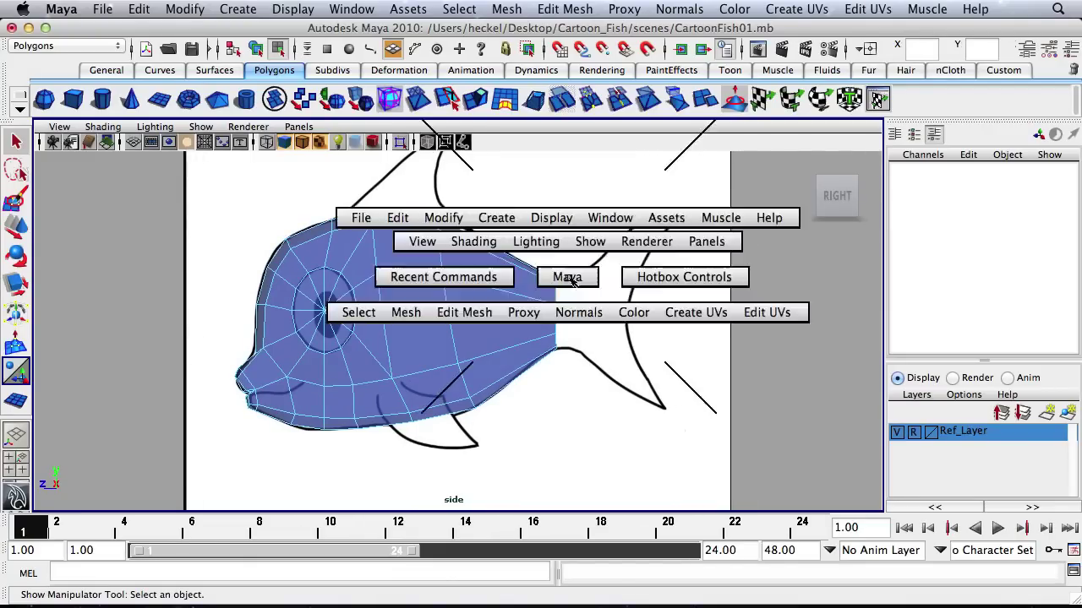
key(space)
alt+drag(751, 248, 633, 248)
alt+middle_drag(714, 265, 459, 293)
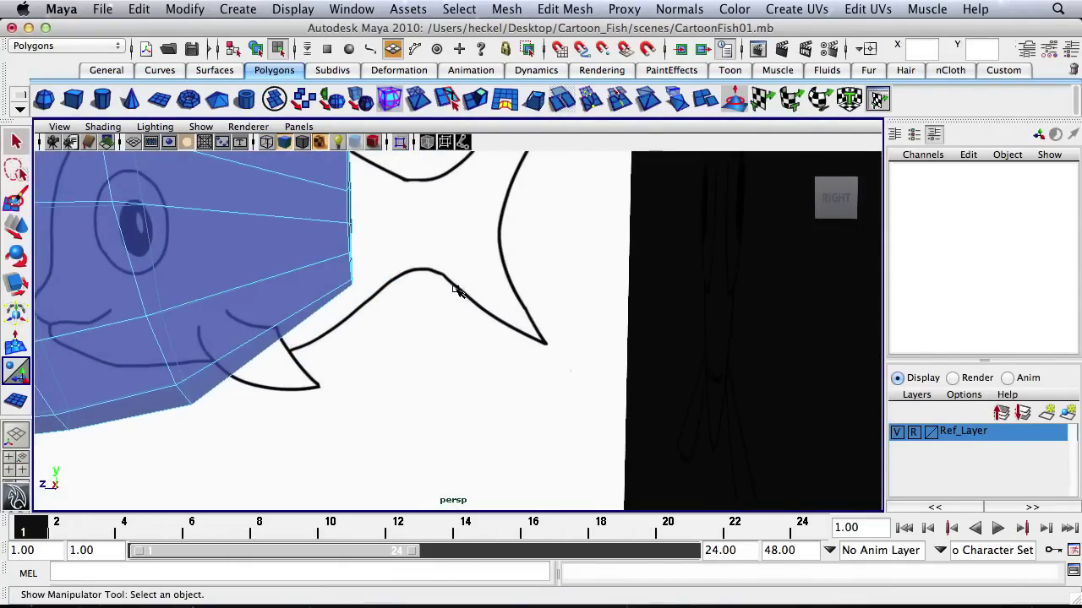
mouse_move(459, 293)
alt+mouse_down()
mouse_move(448, 307)
mouse_move(425, 292)
mouse_move(466, 278)
mouse_move(425, 287)
mouse_move(611, 282)
alt+mouse_up()
mouse_move(419, 258)
alt+mouse_down()
mouse_move(432, 273)
mouse_move(468, 273)
alt+mouse_up()
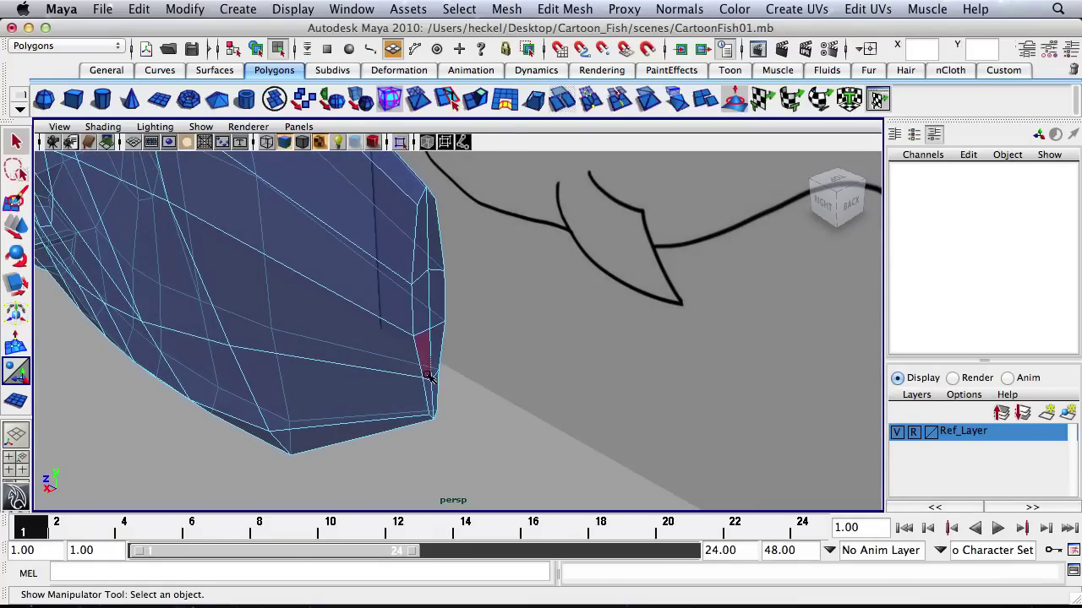
right_drag(425, 382, 358, 268)
drag(478, 384, 470, 381)
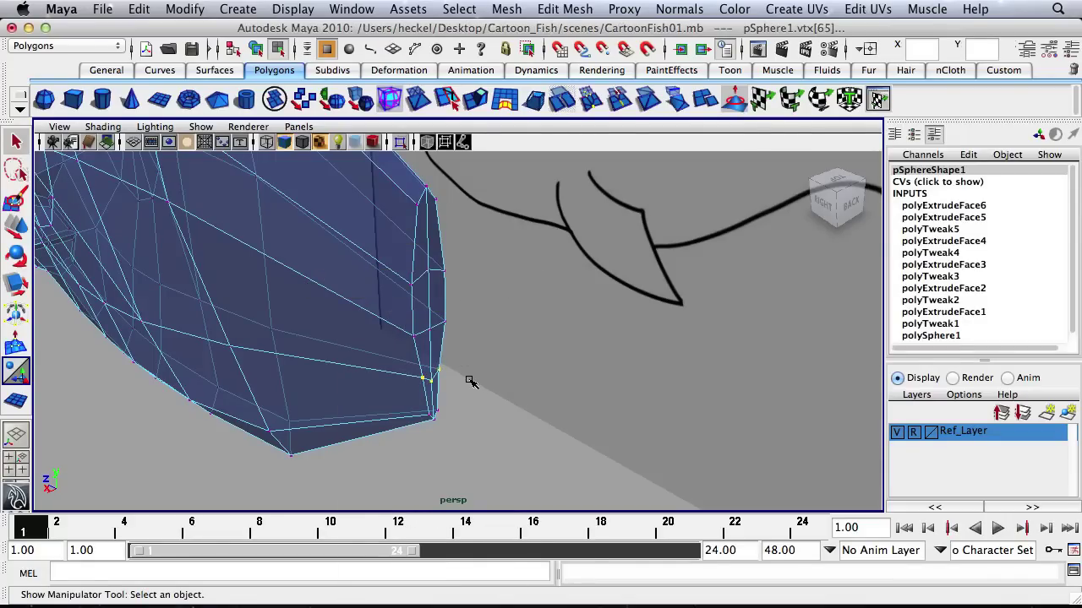
key(r)
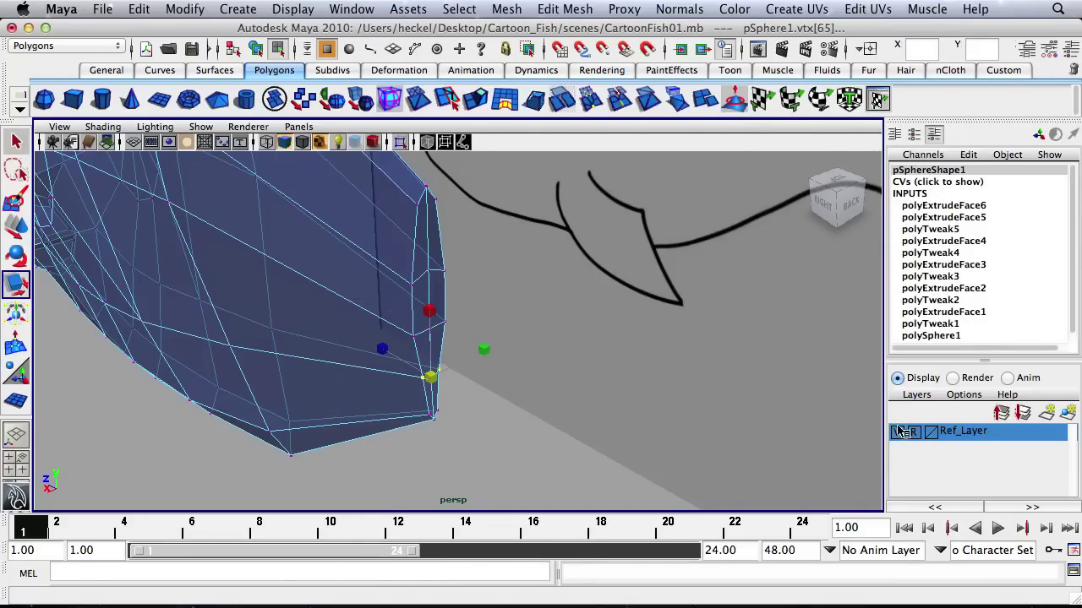
click(897, 432)
mouse_move(506, 358)
alt+mouse_down()
mouse_move(385, 333)
mouse_move(556, 332)
mouse_move(425, 321)
mouse_move(434, 326)
alt+mouse_up()
alt+right_drag(434, 326, 580, 295)
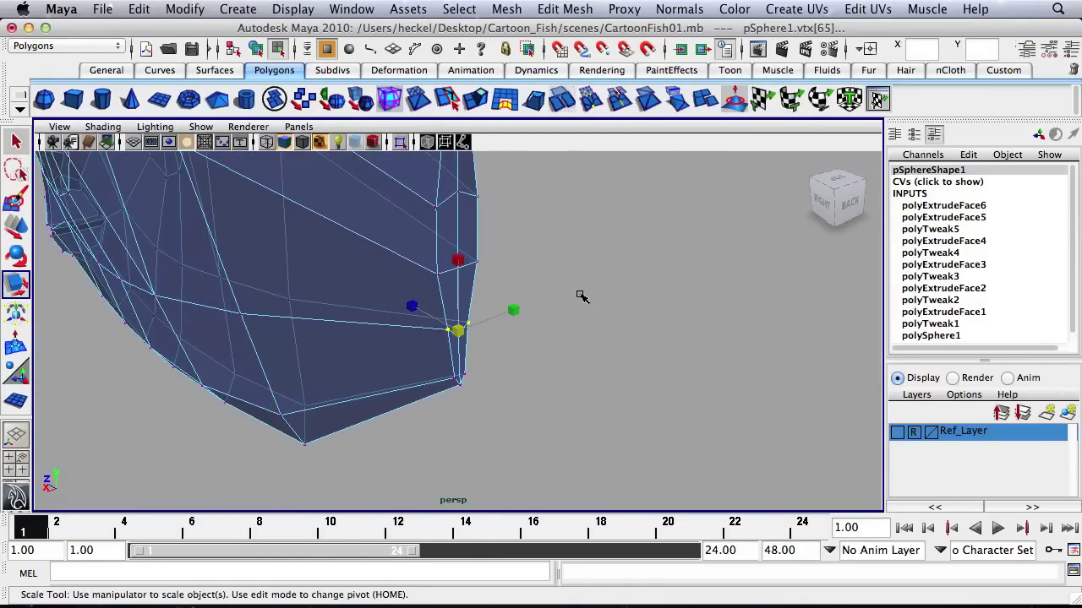
alt+drag(580, 295, 573, 332)
alt+right_drag(590, 329, 515, 328)
alt+drag(515, 327, 568, 316)
alt+right_drag(568, 316, 599, 316)
alt+drag(599, 316, 557, 306)
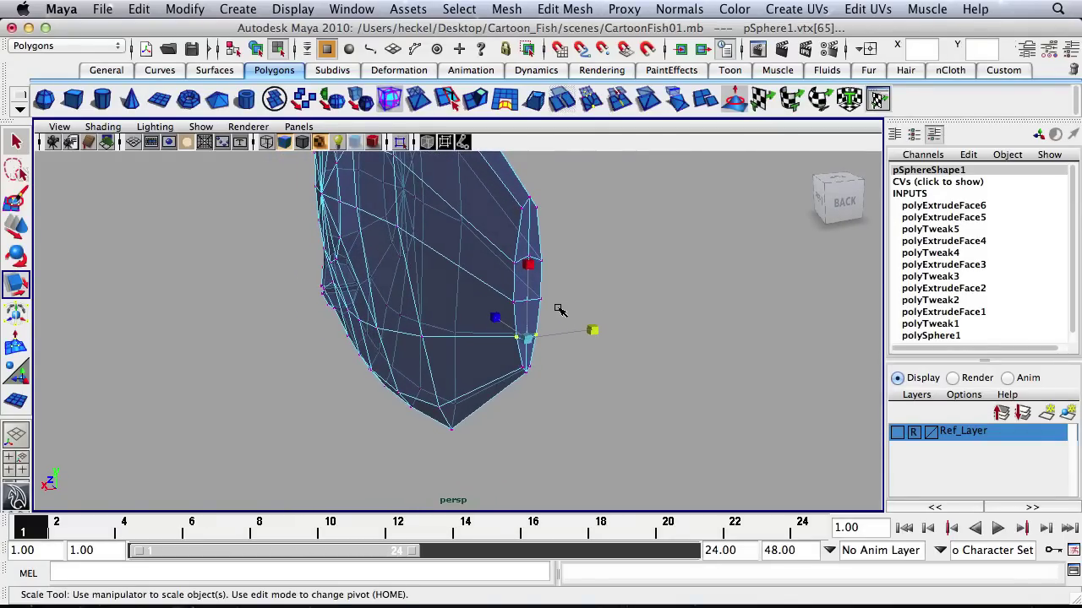
Step: Extrude all the faces closing the tail end in two successive segments, with Ref_Layer shown, out to the inner curve of the reference tail fin
key(q)
right_click(533, 266)
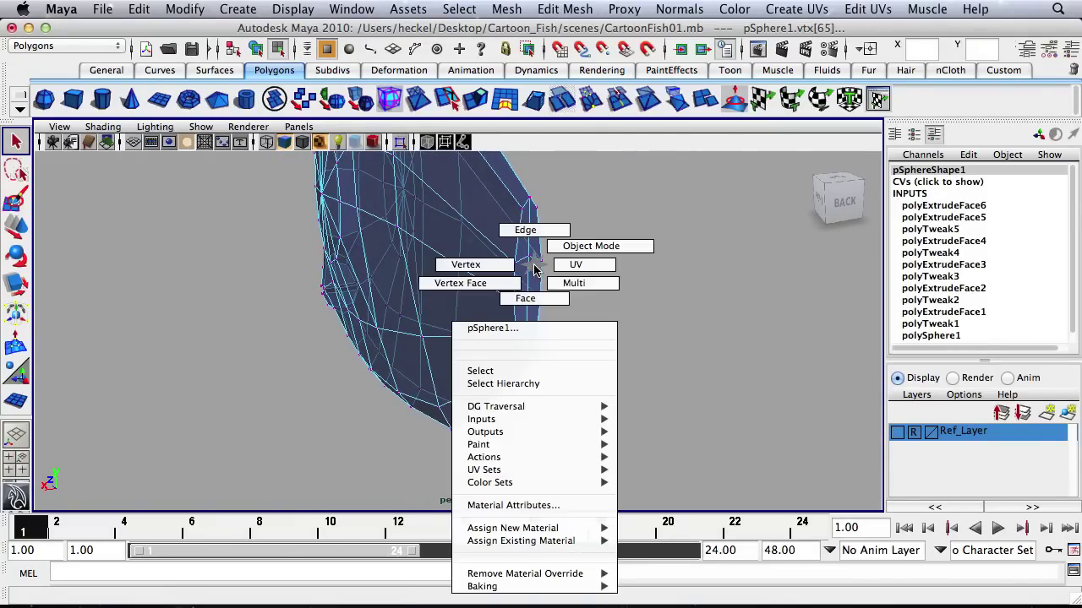
right_drag(533, 266, 525, 298)
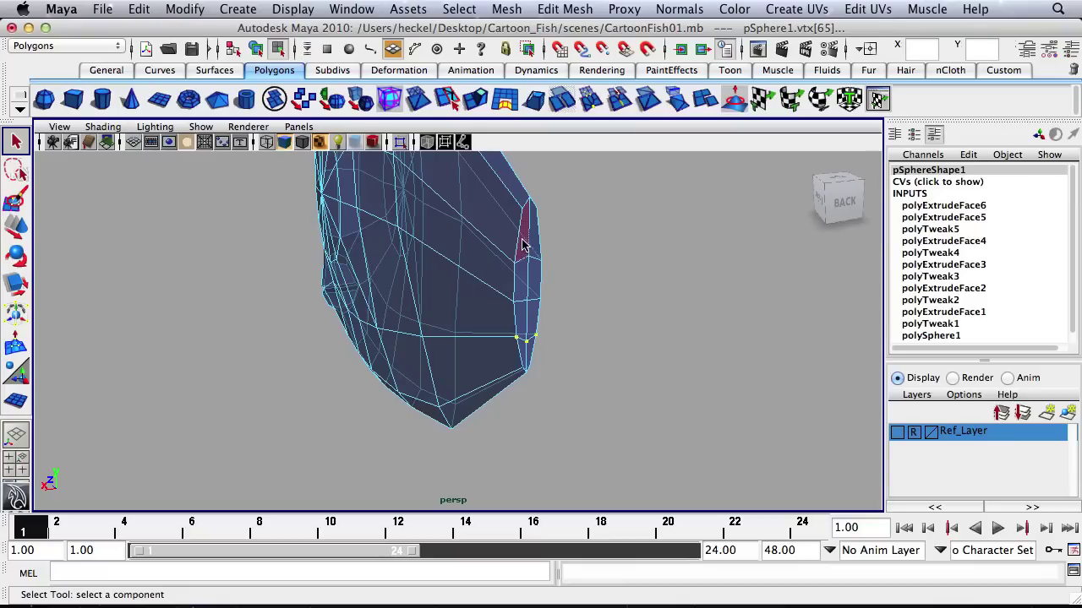
shift+click(528, 283)
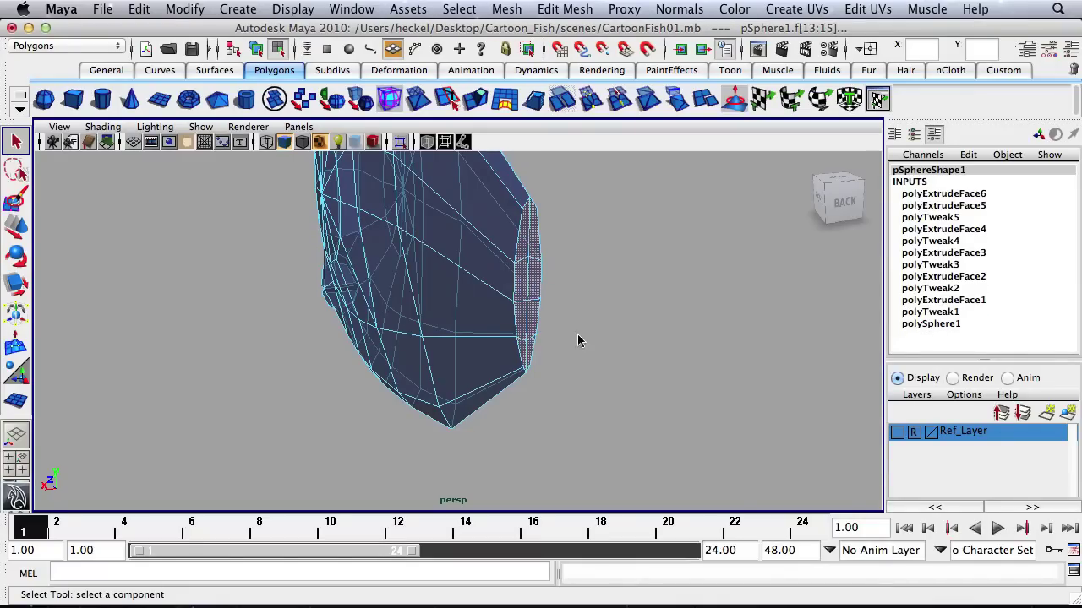
alt+drag(578, 340, 467, 300)
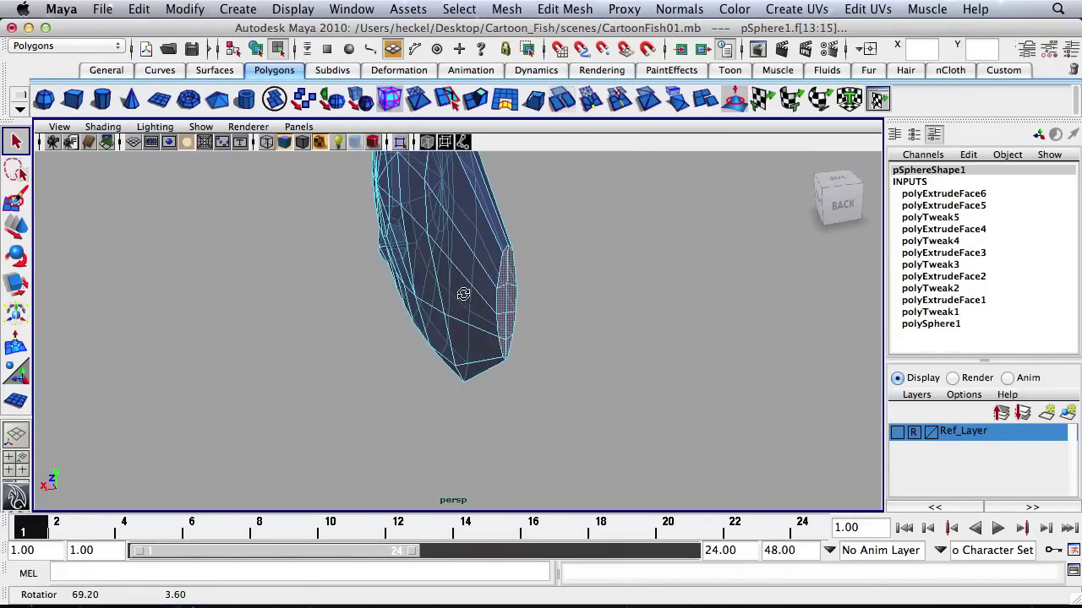
click(476, 101)
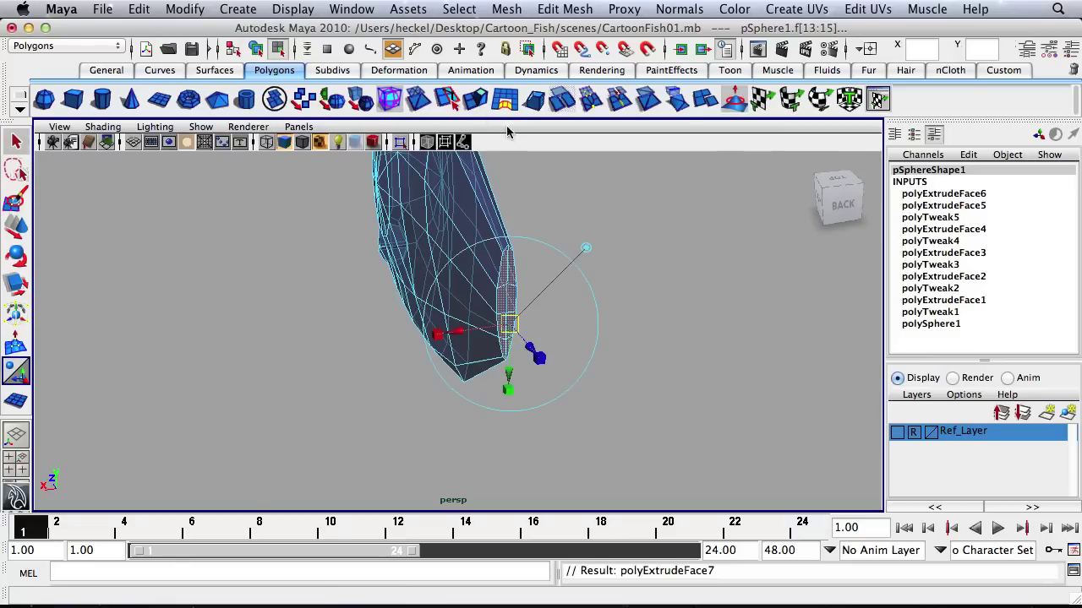
click(896, 431)
alt+drag(655, 336, 579, 280)
key(space)
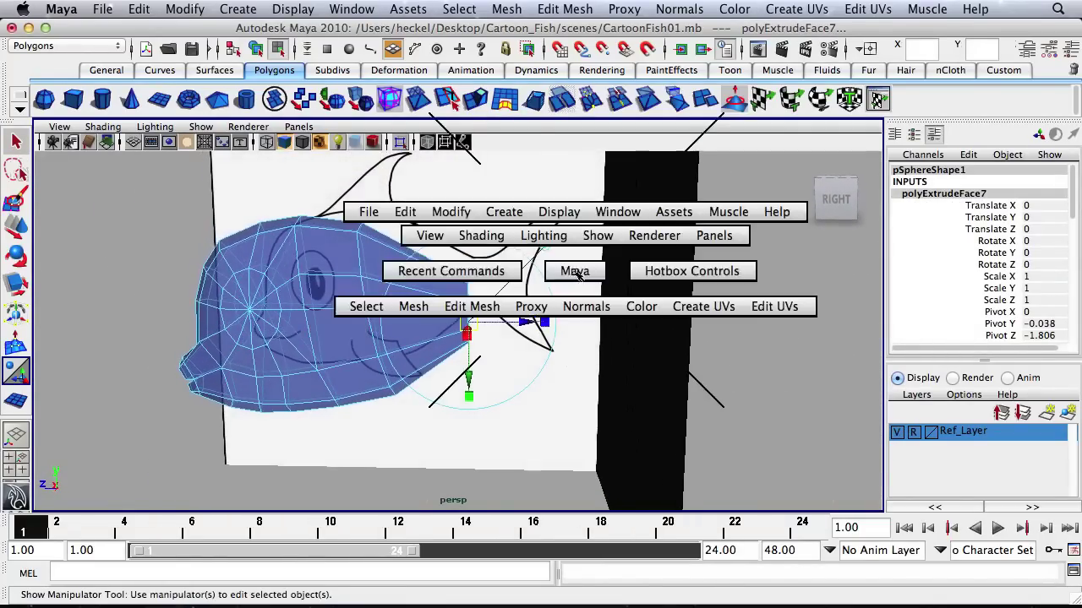
key(space)
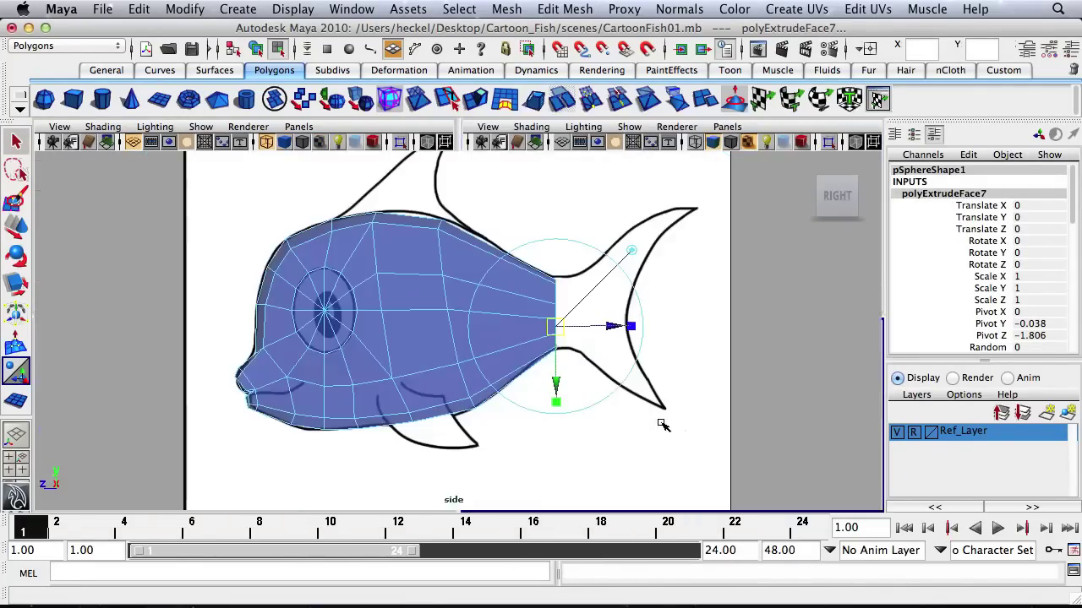
drag(620, 329, 637, 327)
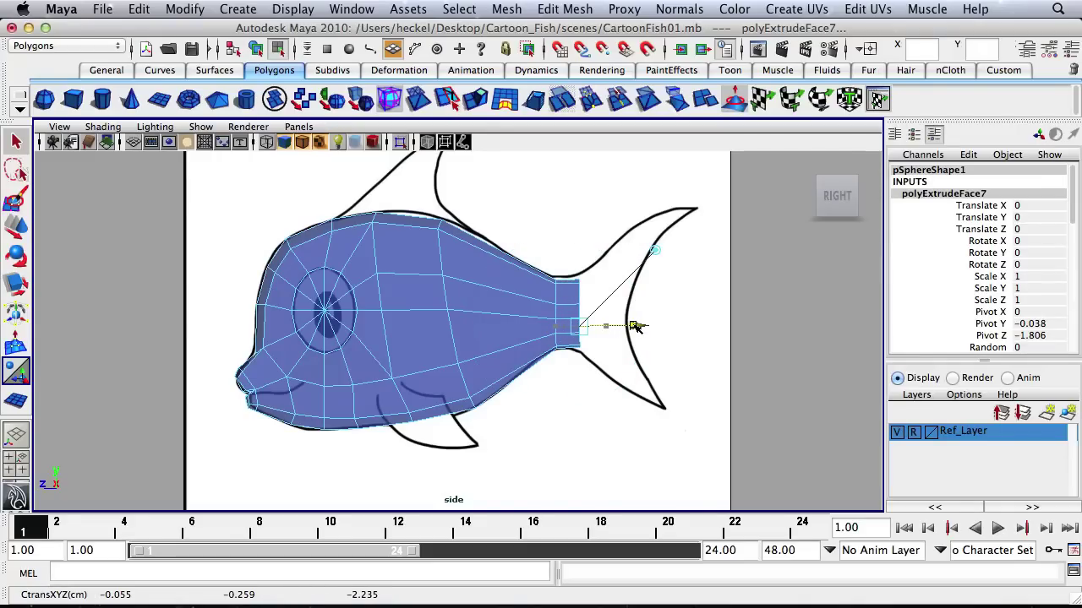
drag(636, 327, 674, 327)
click(476, 98)
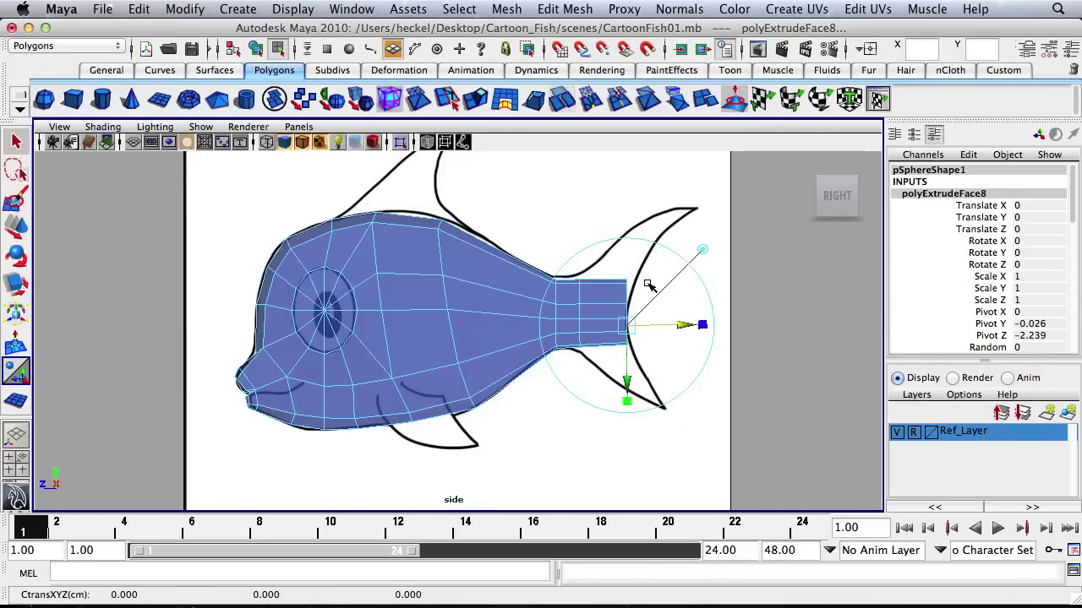
Step: Move the upper vertices of the extruded tail end up and inward so they follow the reference tail fin's outline
alt+right_drag(605, 291, 730, 291)
alt+middle_drag(661, 285, 572, 281)
right_drag(573, 279, 547, 258)
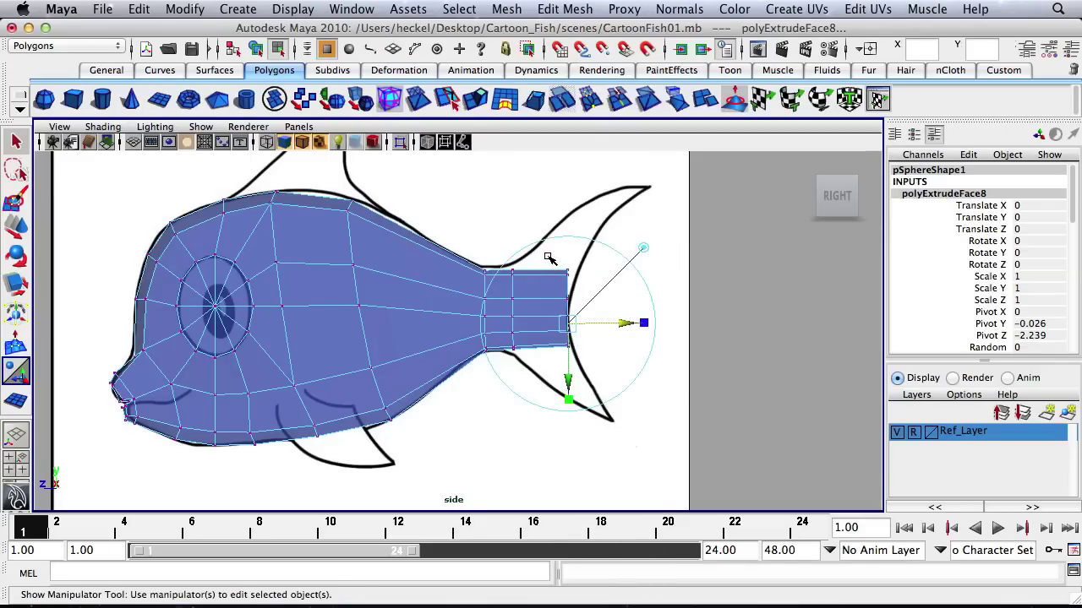
drag(589, 305, 587, 294)
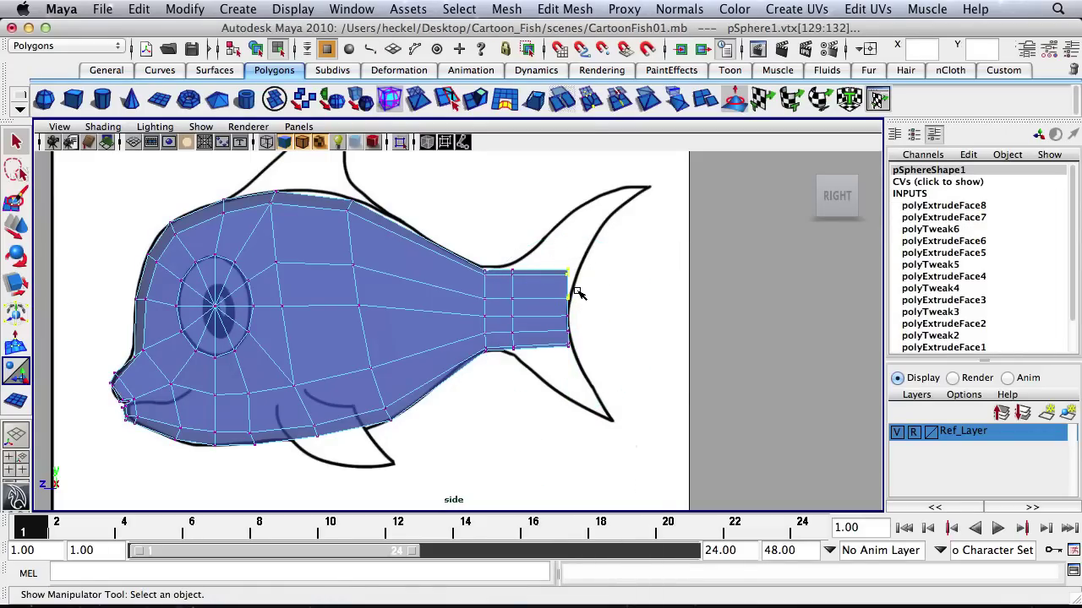
key(w)
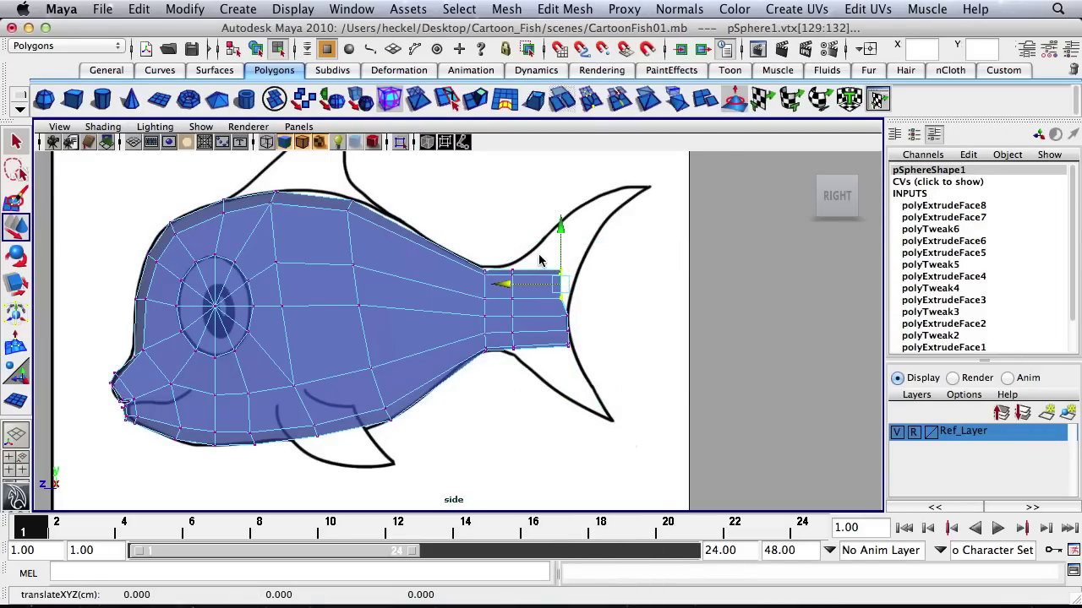
drag(538, 256, 517, 277)
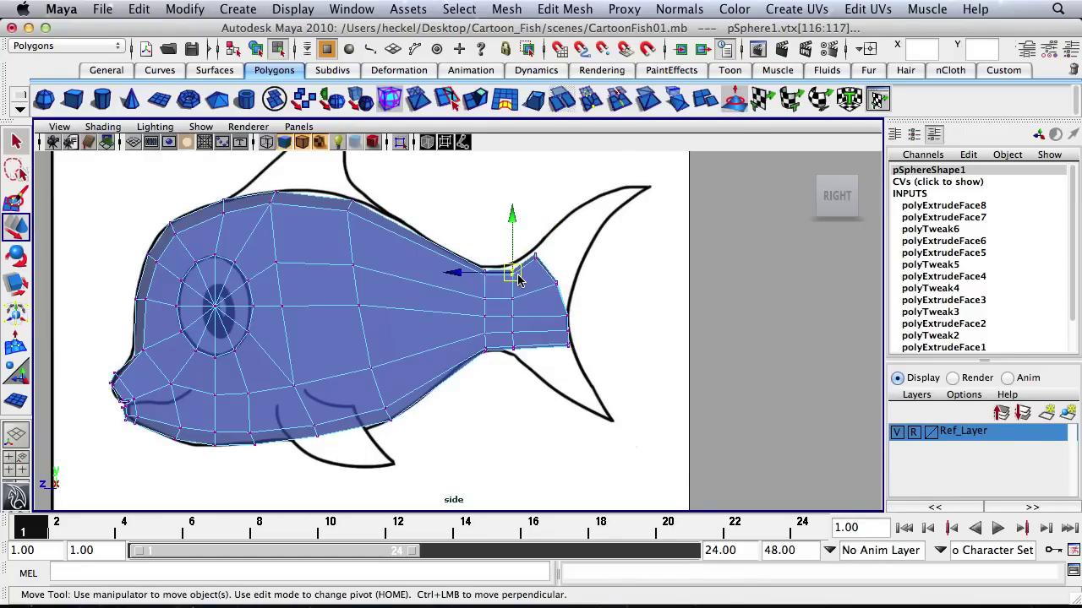
Step: Fit the lower tail-end vertices and the outline vertices at the narrow tail base to the reference drawing
drag(561, 338, 543, 363)
click(567, 340)
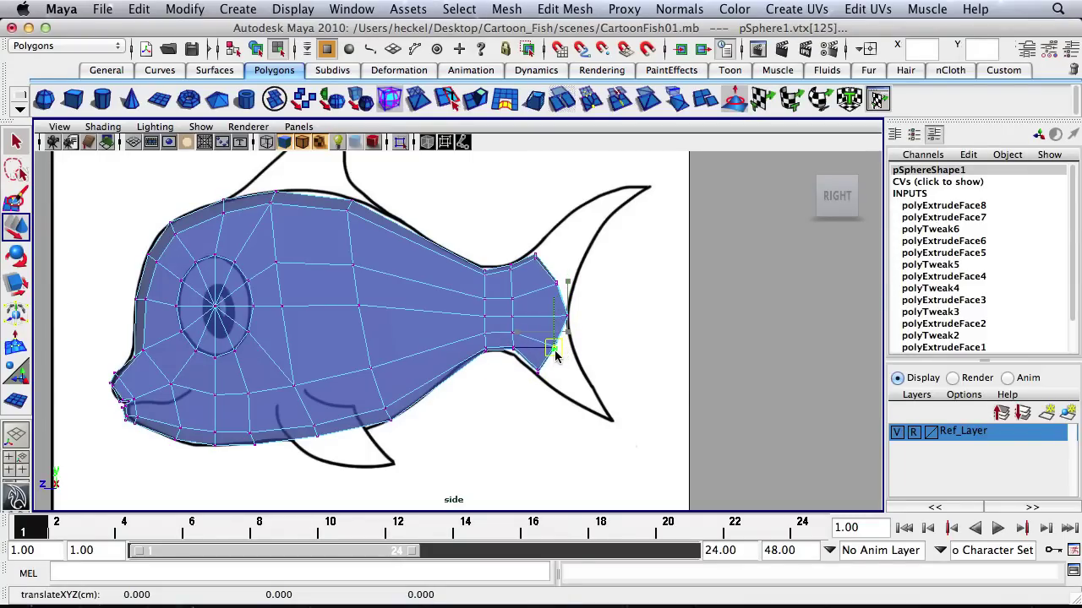
mouse_move(505, 348)
mouse_down()
mouse_move(527, 365)
mouse_move(517, 360)
mouse_up()
key(ctrl+z)
click(507, 364)
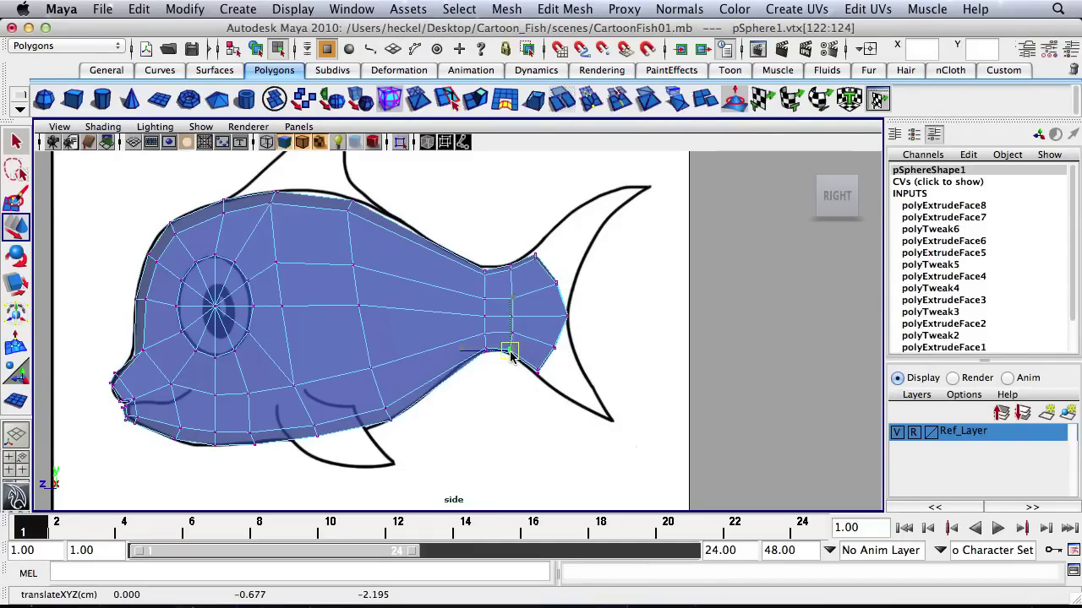
drag(475, 255, 493, 282)
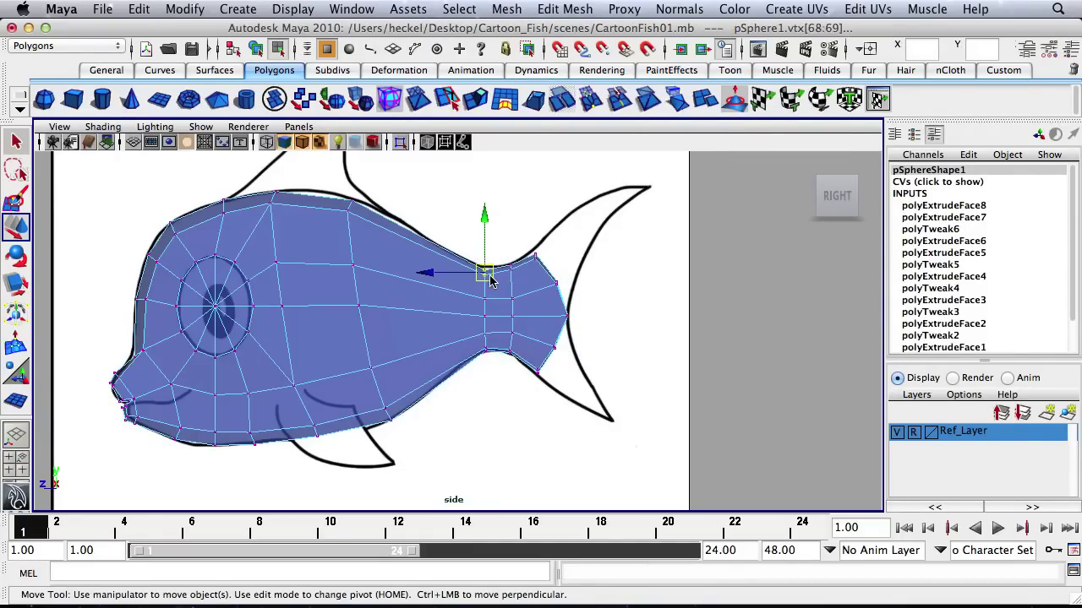
click(500, 359)
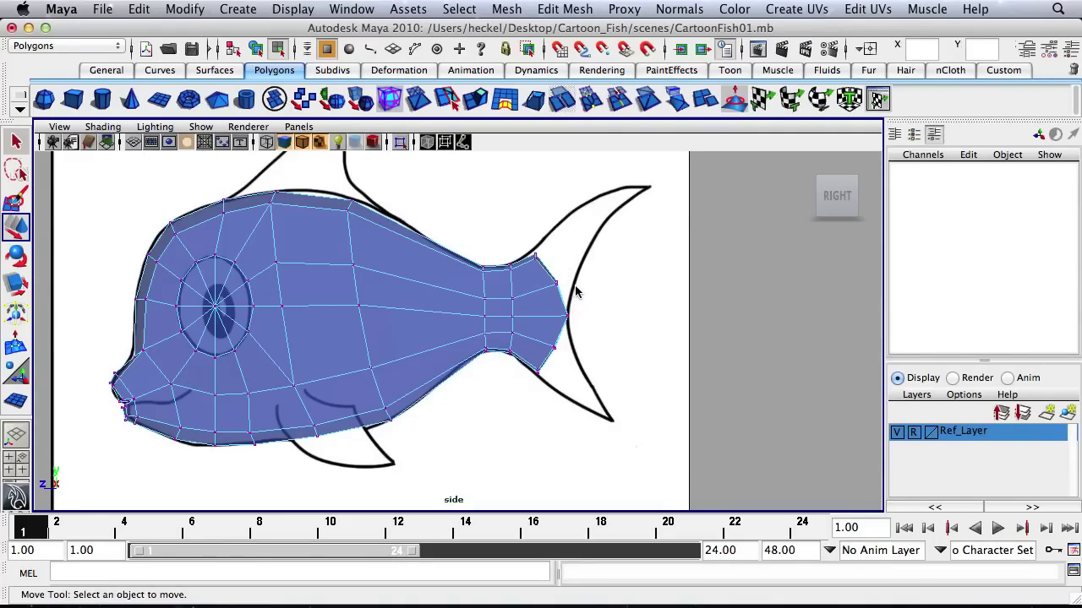
Step: Hide Ref_Layer and extrude the four upper faces of the tail end a short way outward for the upper fin lobe
key(space)
key(space)
alt+drag(572, 289, 508, 267)
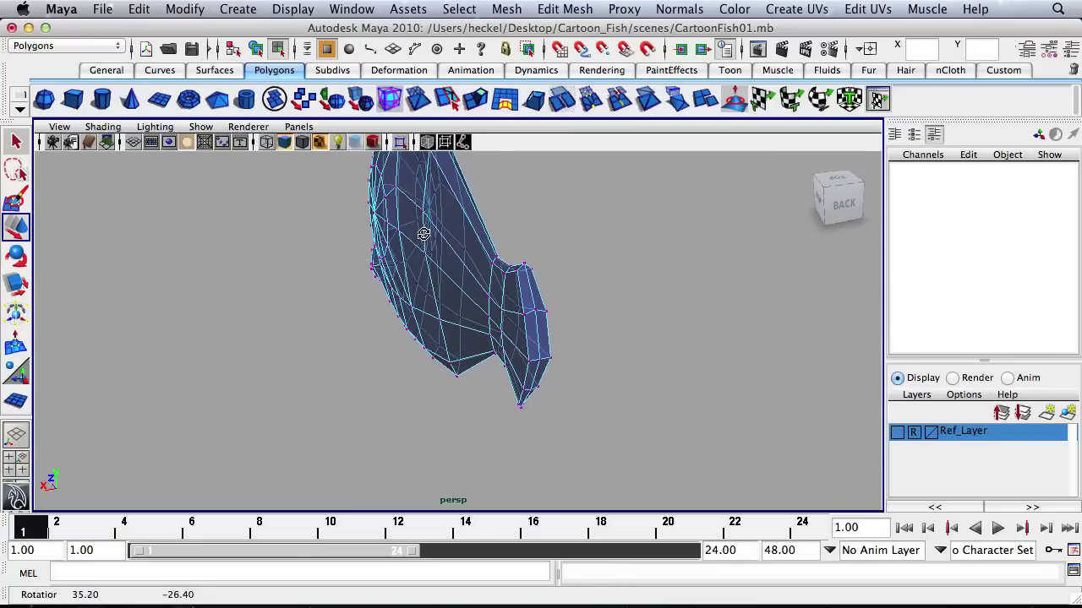
right_drag(516, 286, 527, 297)
click(527, 297)
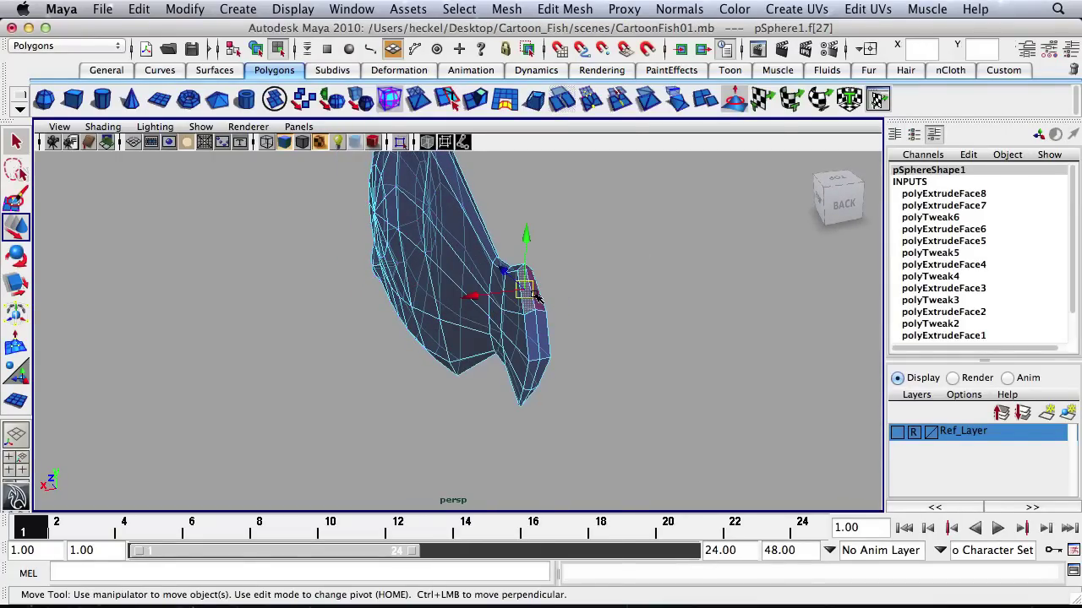
shift+click(540, 307)
shift+click(535, 330)
shift+click(540, 335)
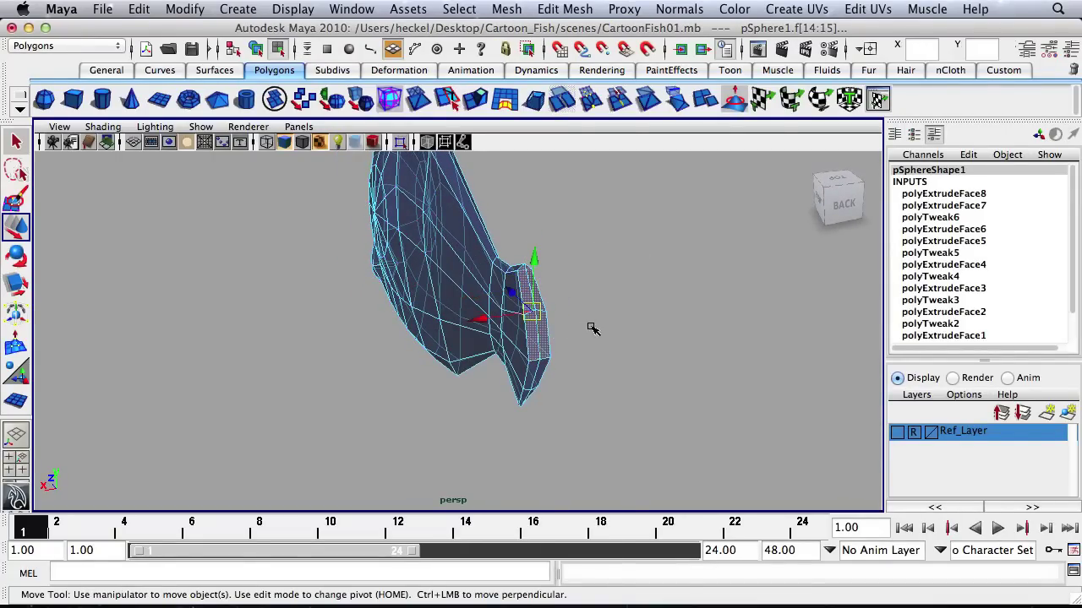
alt+drag(518, 302, 633, 296)
key(space)
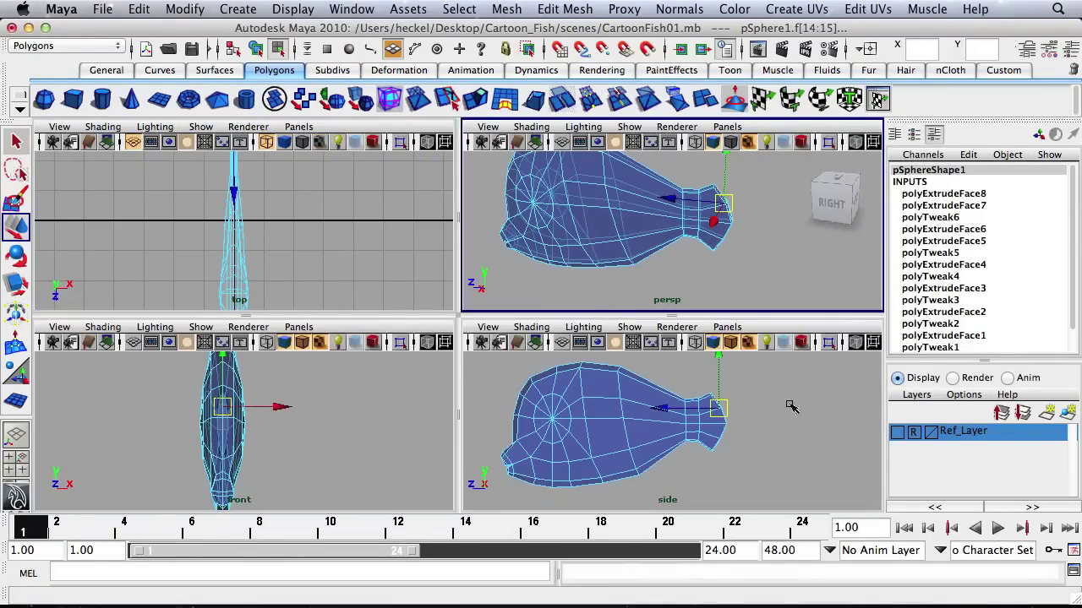
key(ctrl+e)
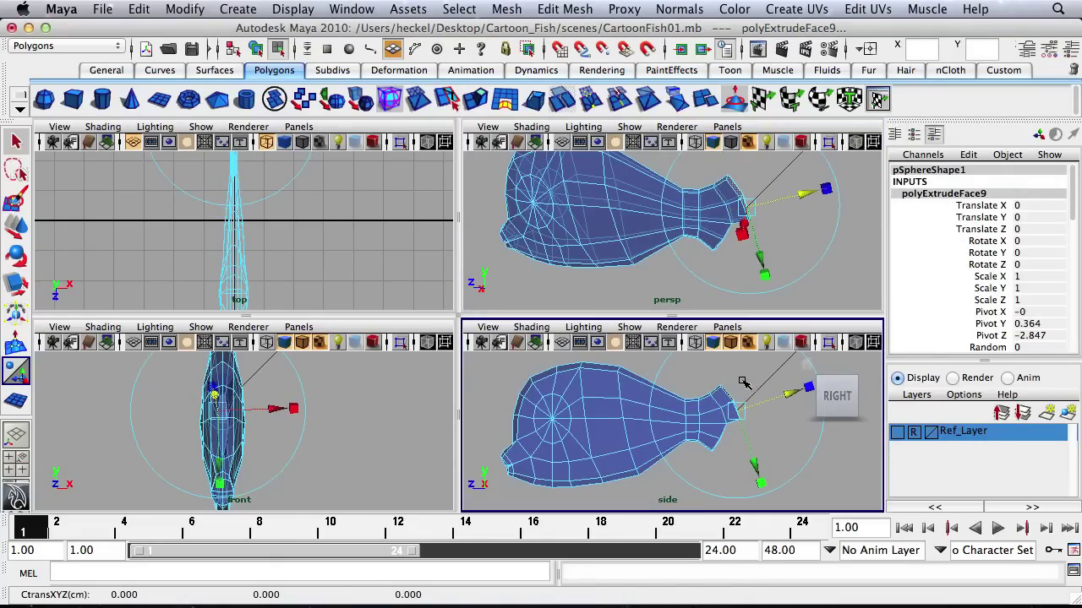
key(space)
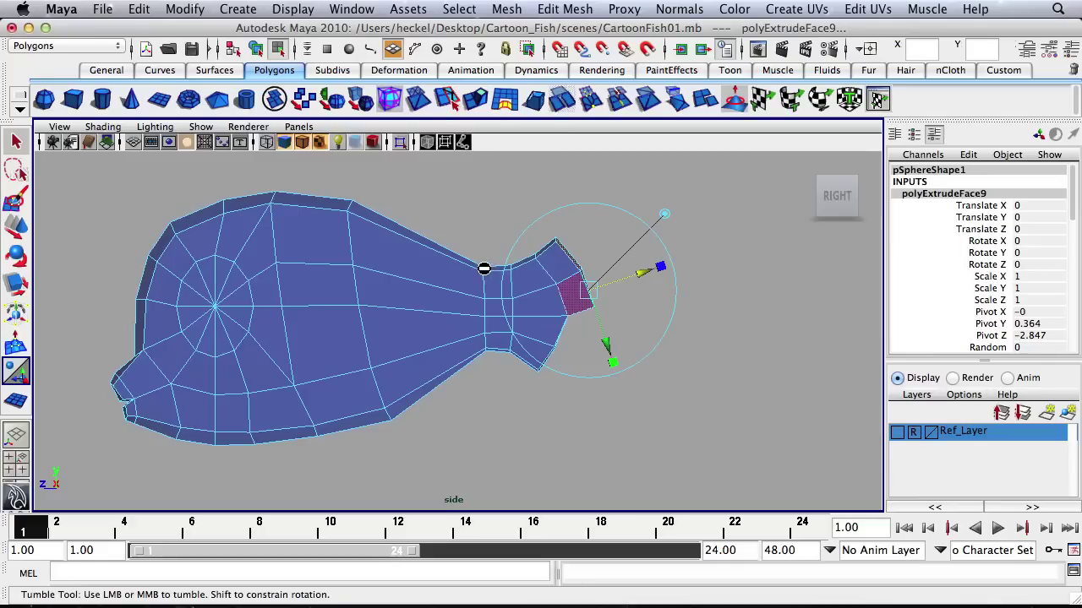
Step: Extrude the four lower faces of the tail end a short way outward for the lower fin lobe
key(space)
key(super+space)
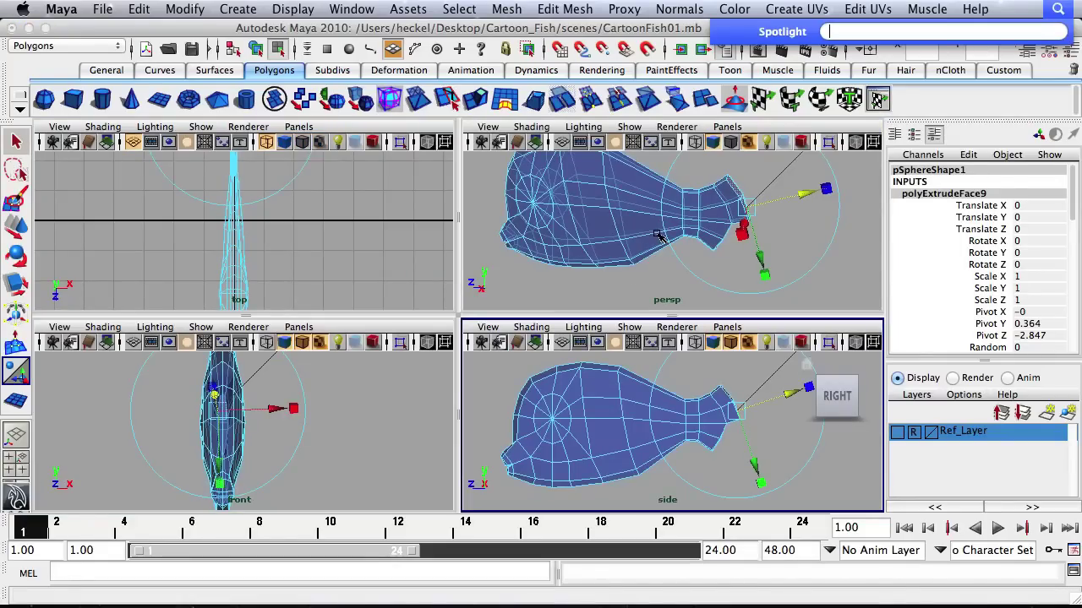
click(642, 300)
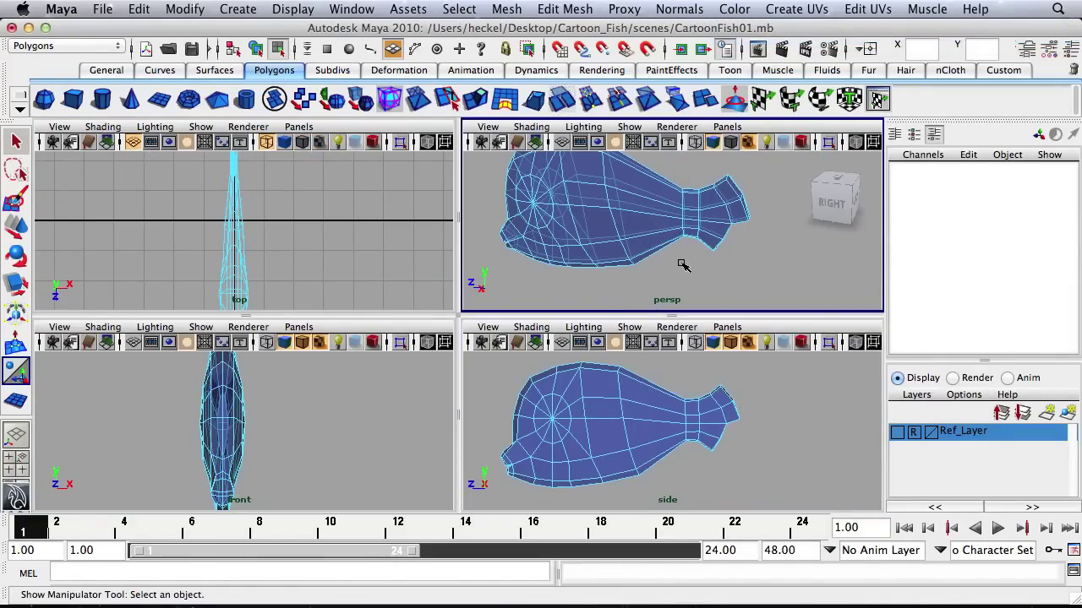
alt+drag(683, 262, 550, 222)
key(space)
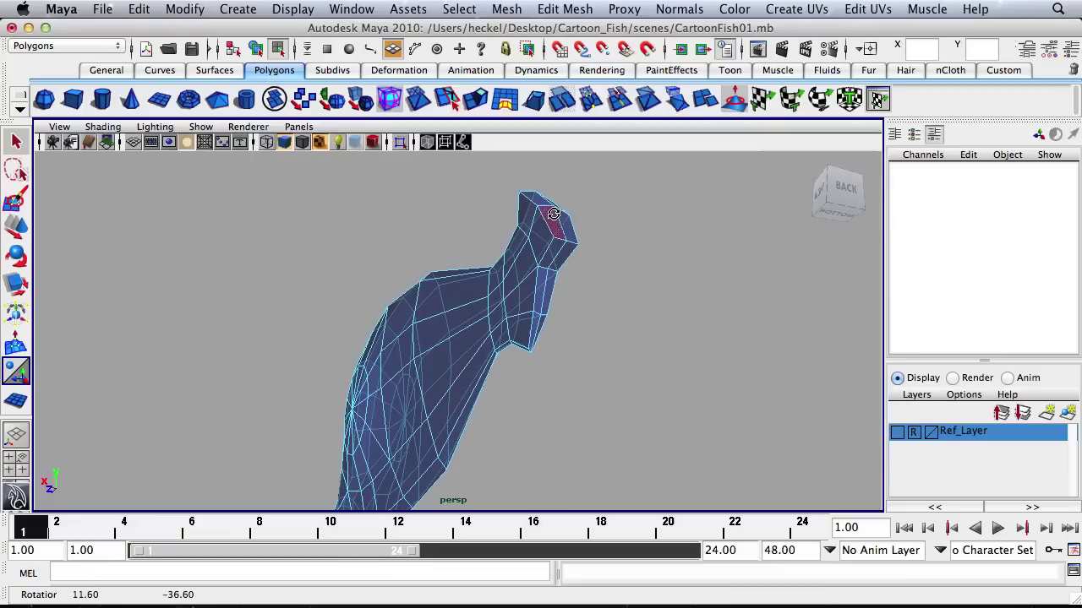
click(546, 287)
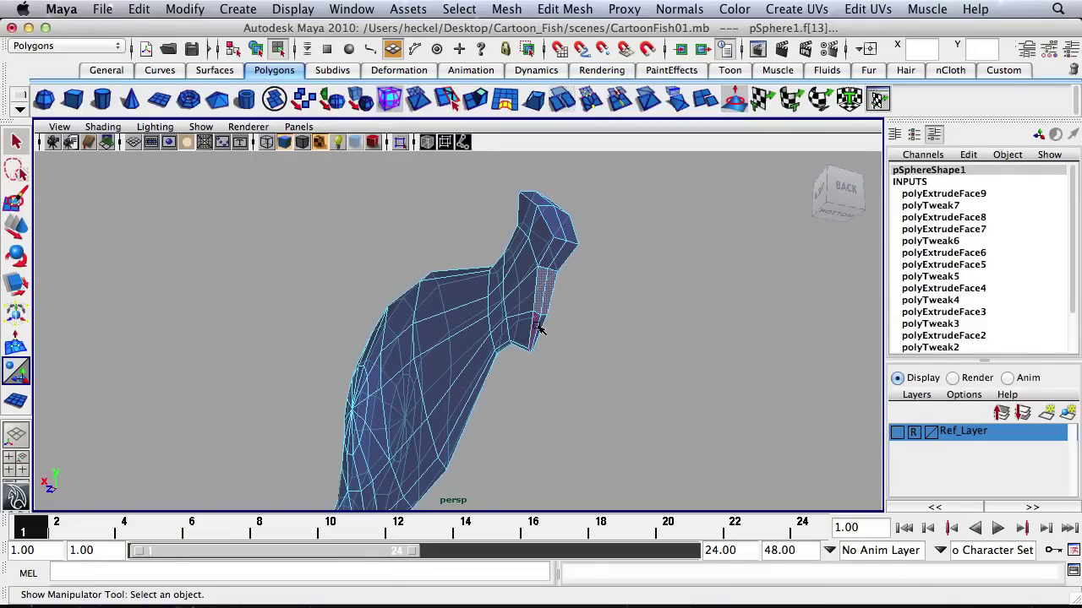
click(479, 101)
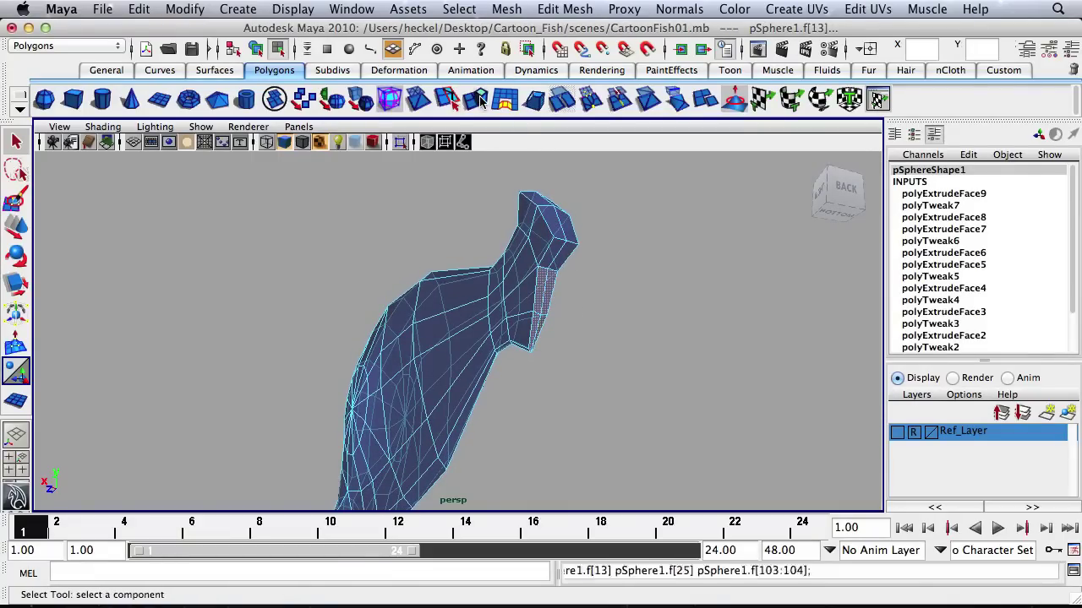
alt+drag(478, 199, 617, 254)
drag(619, 356, 656, 372)
alt+right_drag(812, 349, 591, 319)
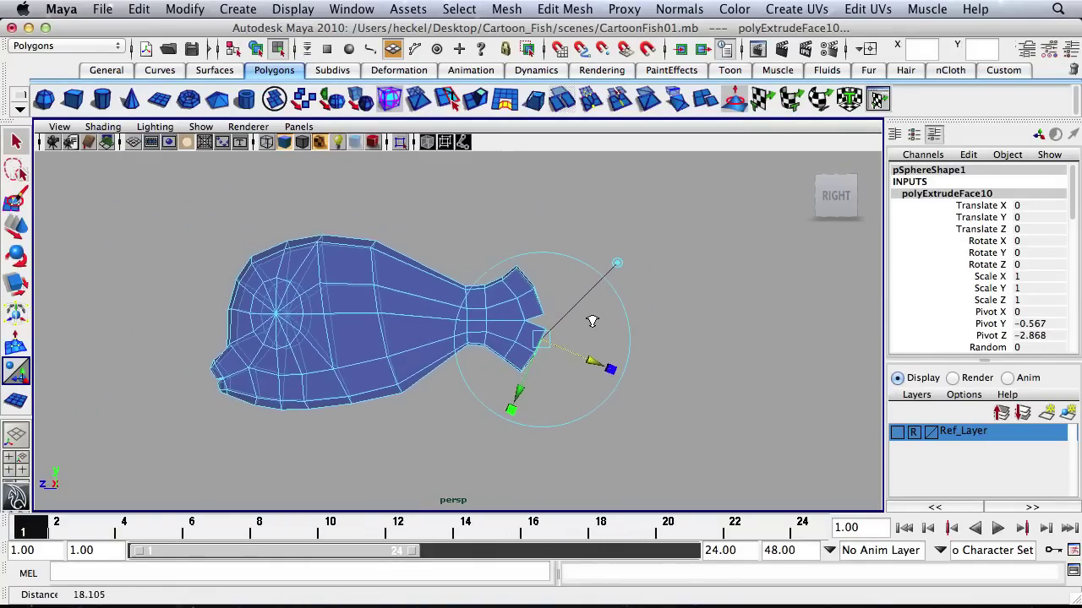
alt+middle_drag(591, 319, 666, 299)
mouse_move(582, 302)
alt+mouse_down()
mouse_move(543, 290)
mouse_move(518, 316)
mouse_move(575, 310)
alt+mouse_up()
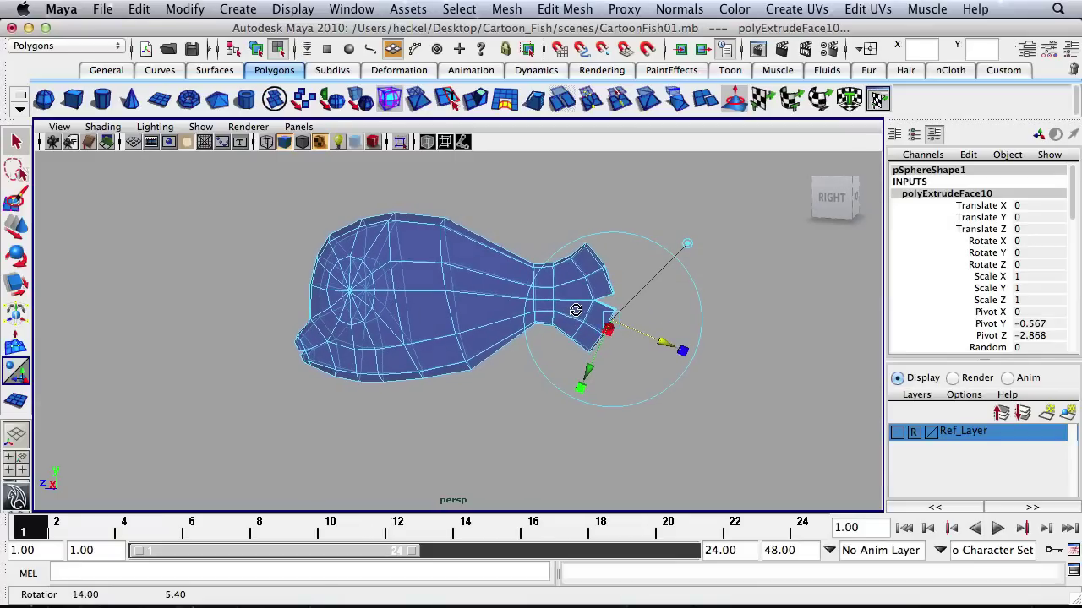
Step: Show Ref_Layer and move the end vertices of the upper fin lobe onto the reference tail outline in the side view
click(901, 434)
alt+drag(662, 333, 685, 340)
key(space)
key(space)
alt+middle_drag(583, 318, 516, 325)
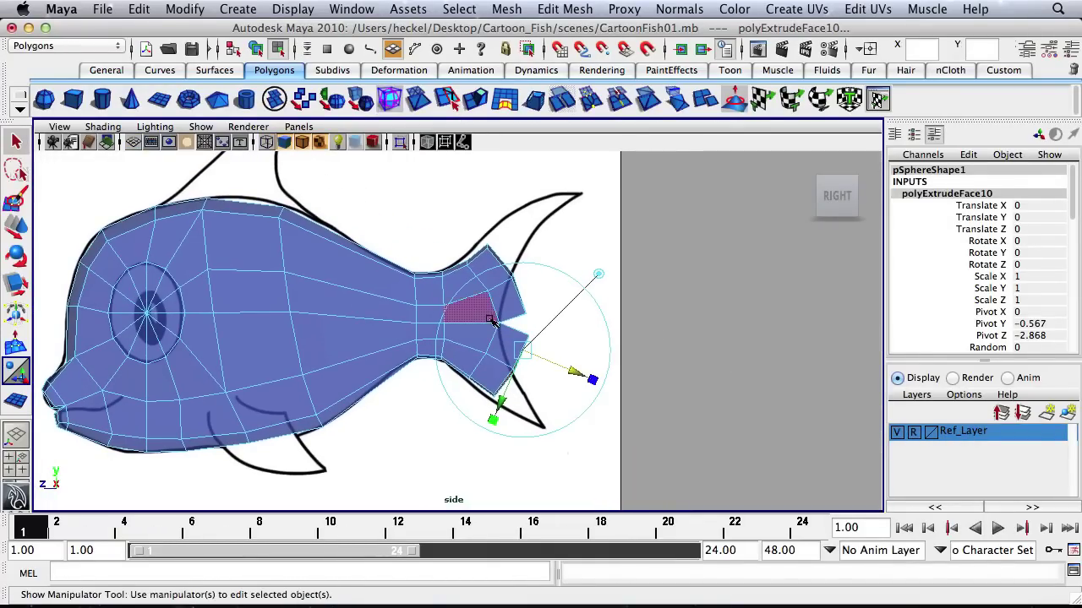
alt+right_drag(495, 321, 667, 316)
alt+middle_drag(557, 273, 536, 248)
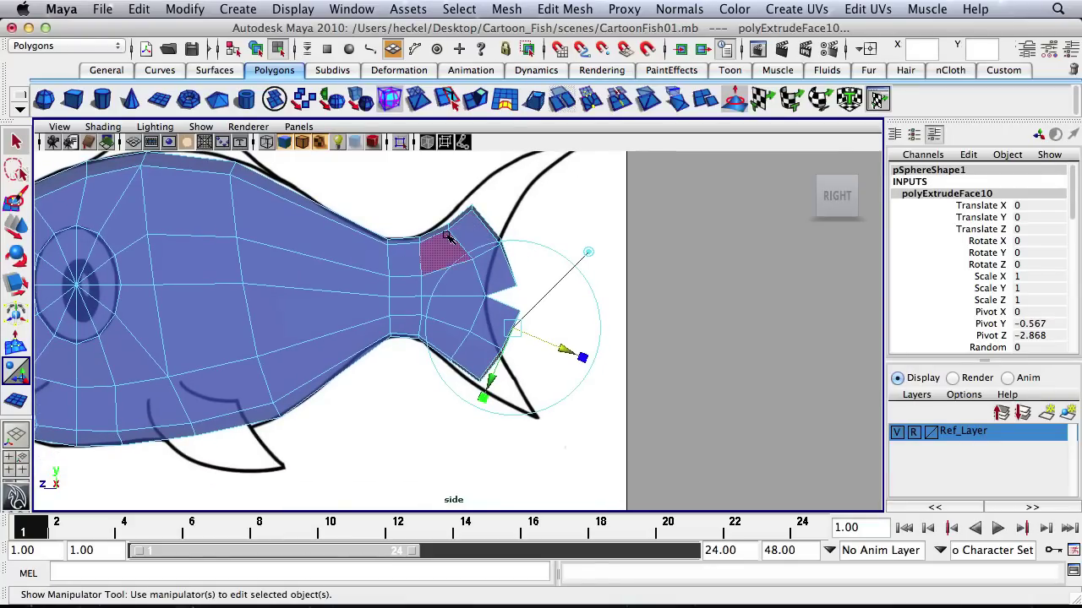
right_drag(447, 237, 338, 234)
drag(490, 218, 512, 256)
key(w)
mouse_move(500, 246)
mouse_down()
mouse_move(489, 217)
mouse_move(466, 255)
mouse_move(519, 292)
mouse_move(506, 235)
mouse_up()
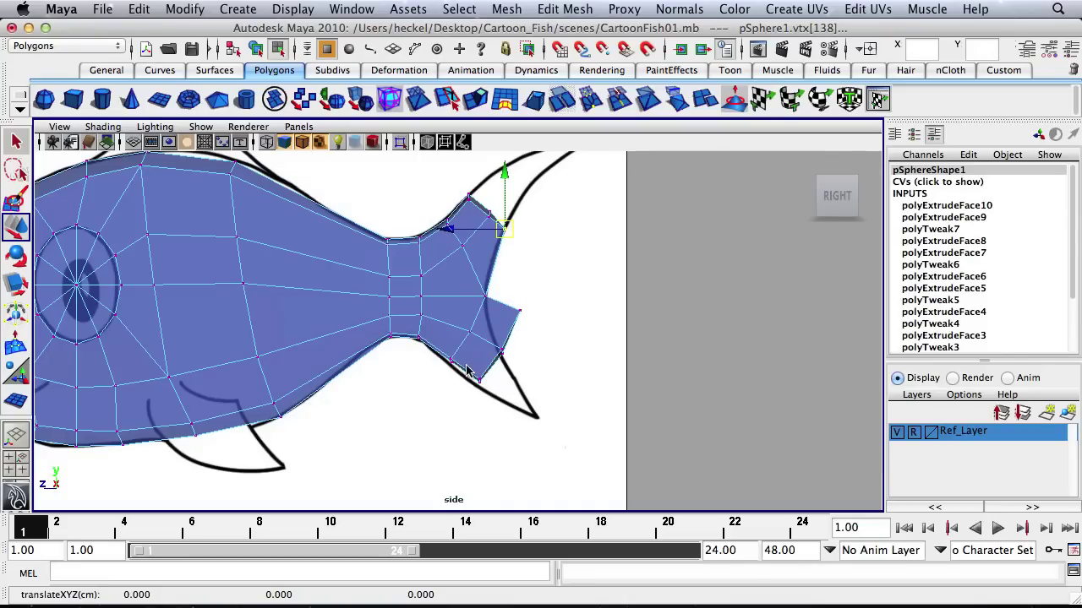
Step: Fit the lower fin lobe's end, outer-edge and inner-curve vertices to the reference tail outline
mouse_move(467, 370)
mouse_down()
mouse_move(489, 392)
mouse_move(472, 387)
mouse_up()
drag(491, 340, 487, 373)
drag(530, 293, 511, 331)
drag(519, 308, 499, 350)
drag(453, 317, 465, 336)
mouse_move(477, 286)
mouse_down()
mouse_move(491, 305)
mouse_move(459, 295)
mouse_up()
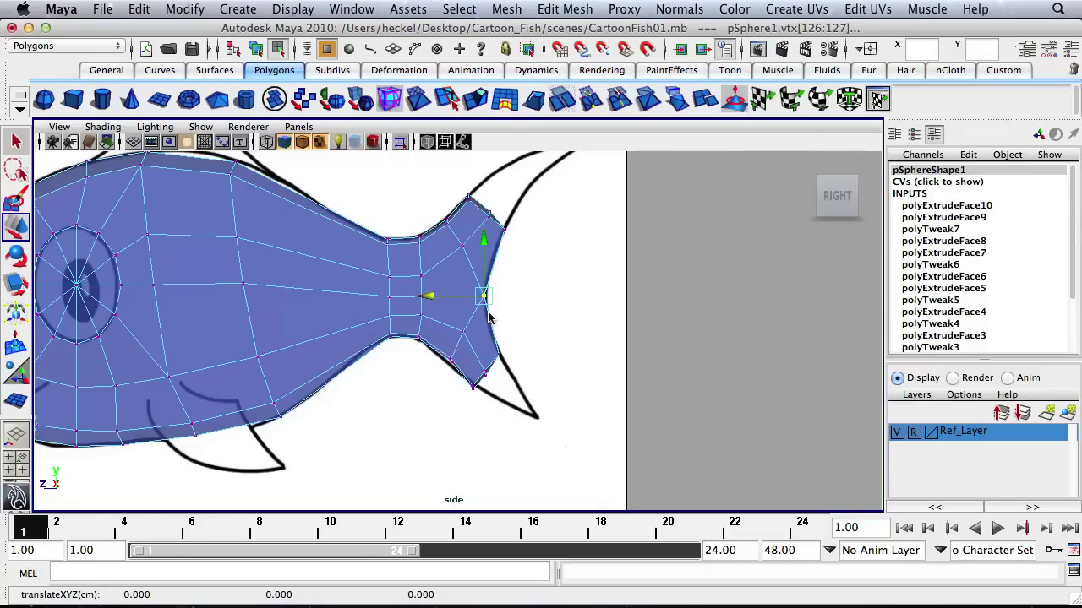
drag(463, 378, 441, 355)
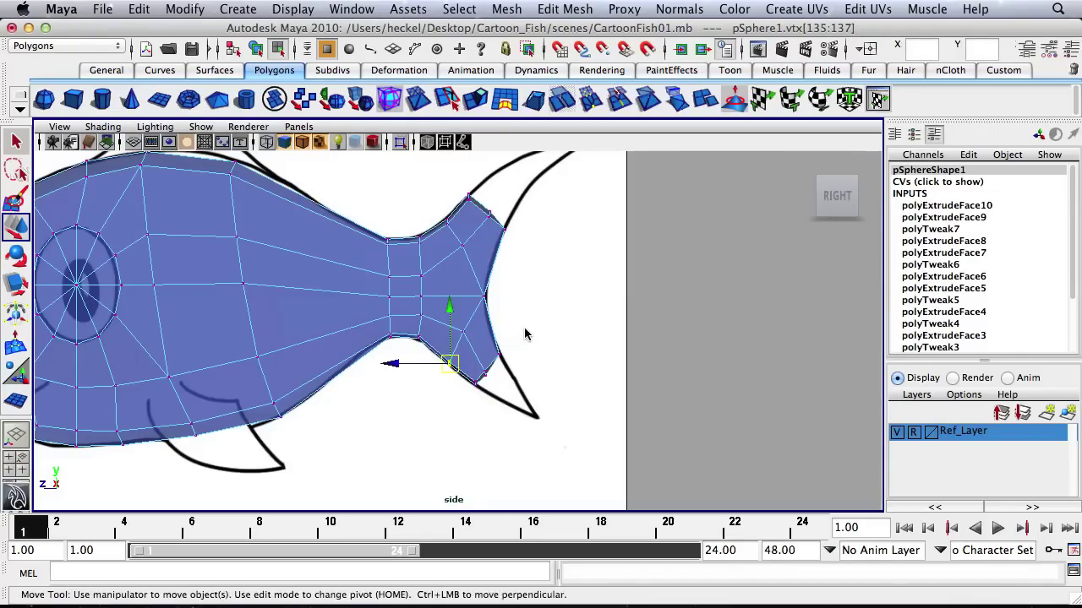
click(526, 291)
Step: Scale the end vertices of the upper and lower fin lobes inward across the fish's thickness to make both ends thinner
key(space)
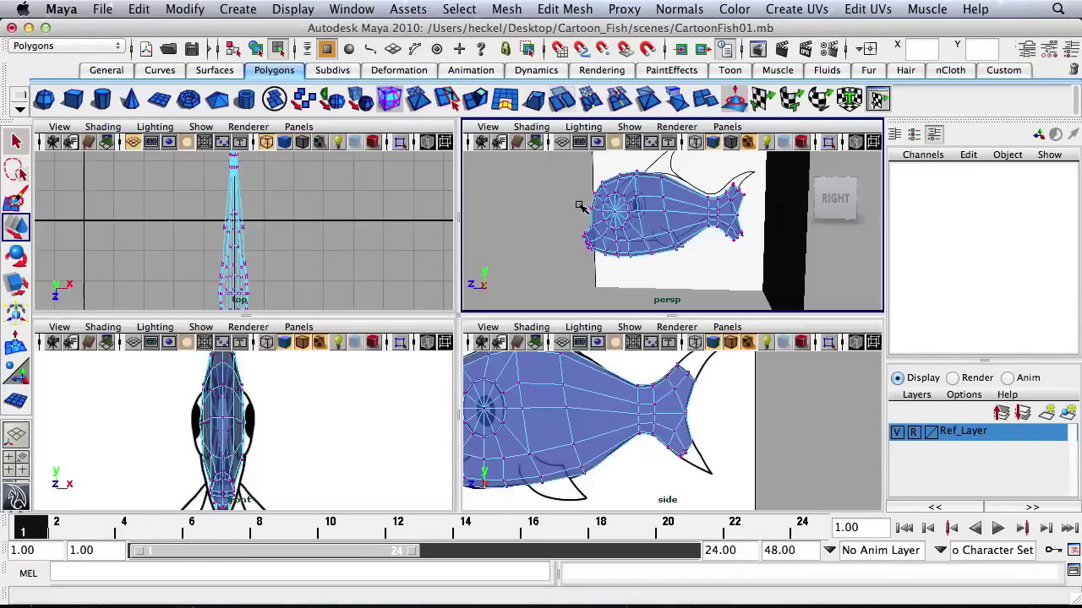
key(space)
alt+drag(708, 254, 473, 326)
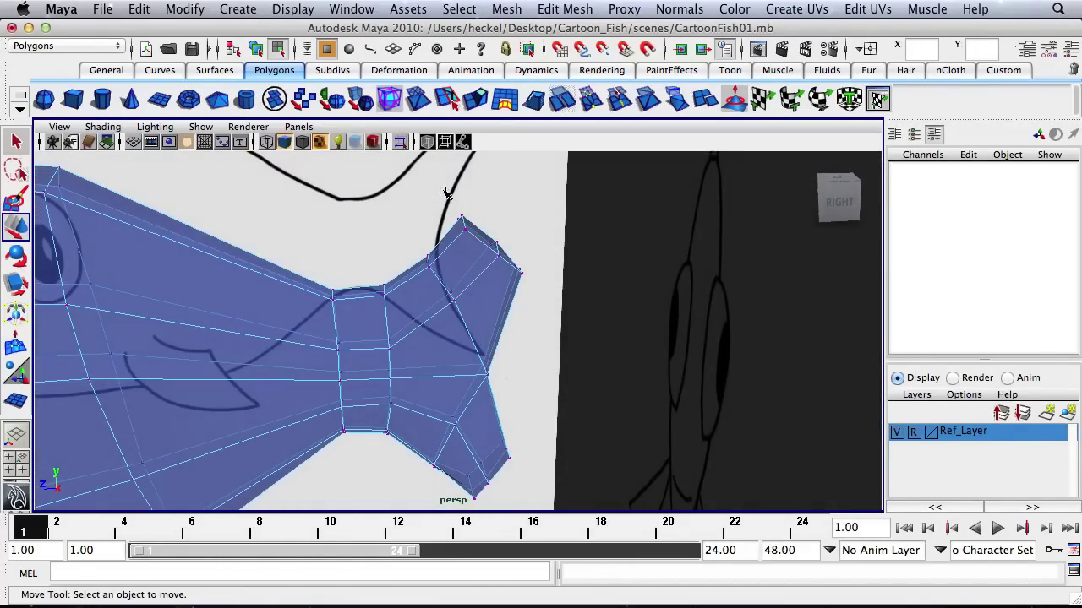
drag(558, 279, 411, 357)
key(r)
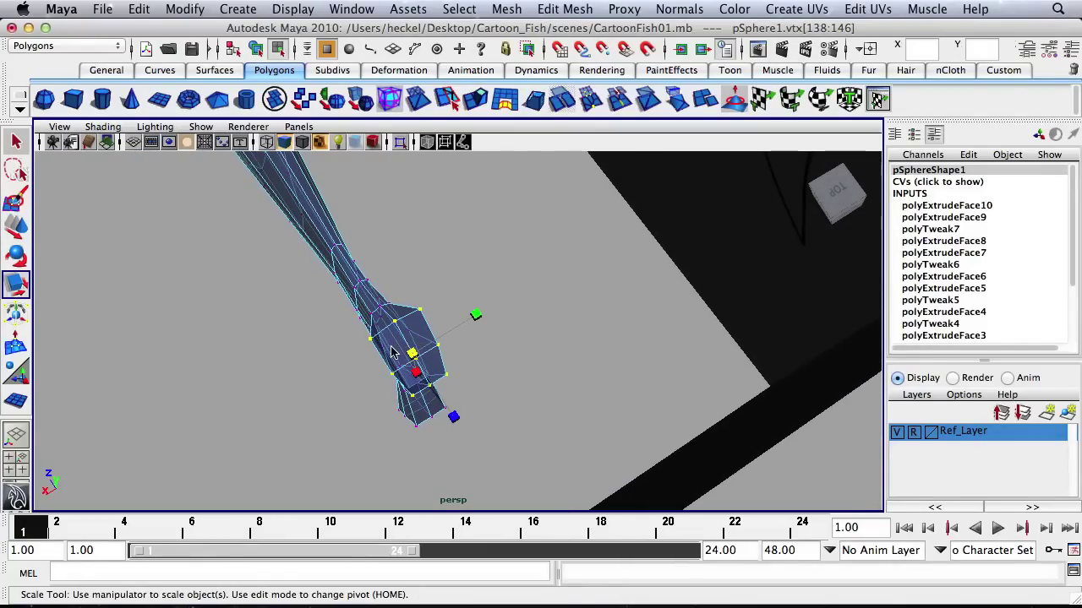
drag(477, 319, 426, 349)
alt+drag(425, 349, 572, 259)
alt+middle_drag(537, 337, 514, 190)
alt+drag(462, 372, 314, 462)
drag(500, 328, 545, 278)
alt+drag(453, 277, 466, 255)
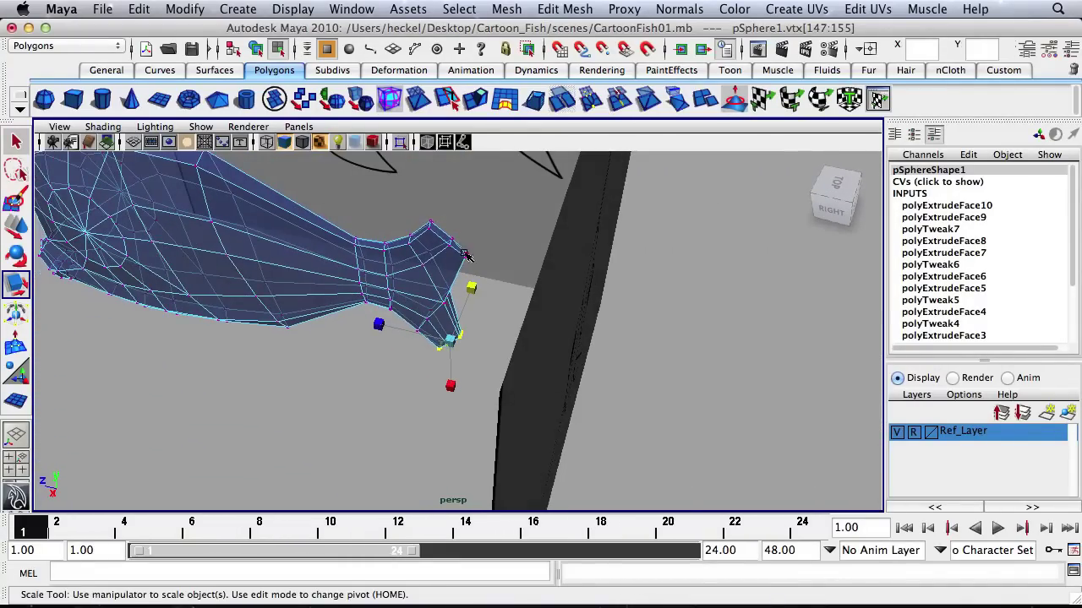
Step: Extrude the end faces of the upper fin lobe and move them up and outward along the reference fin
right_drag(452, 248, 444, 286)
alt+drag(466, 237, 642, 273)
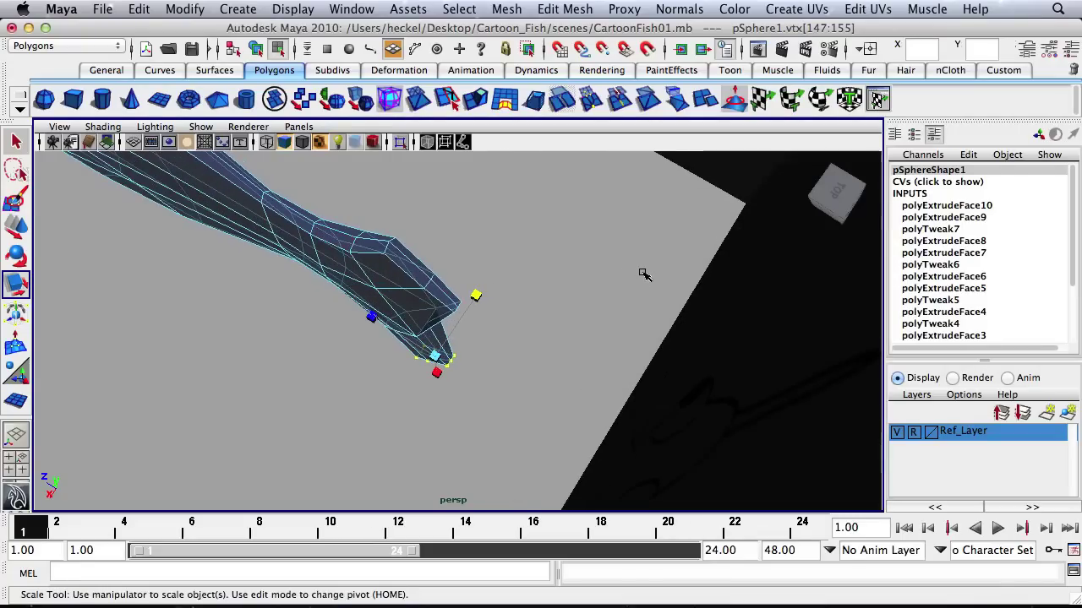
click(406, 267)
shift+click(439, 287)
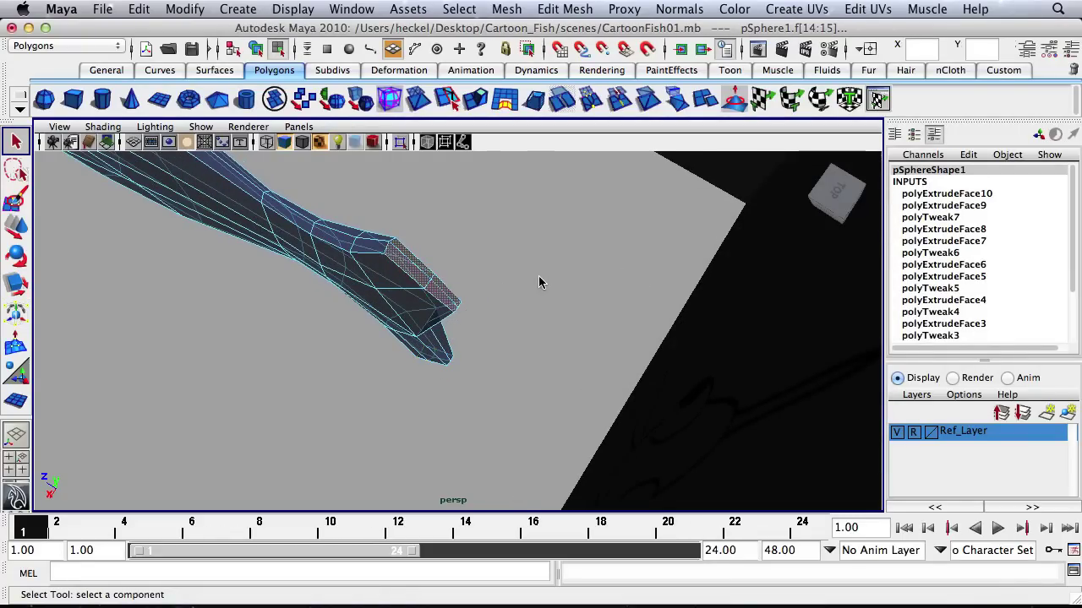
key(space)
key(f)
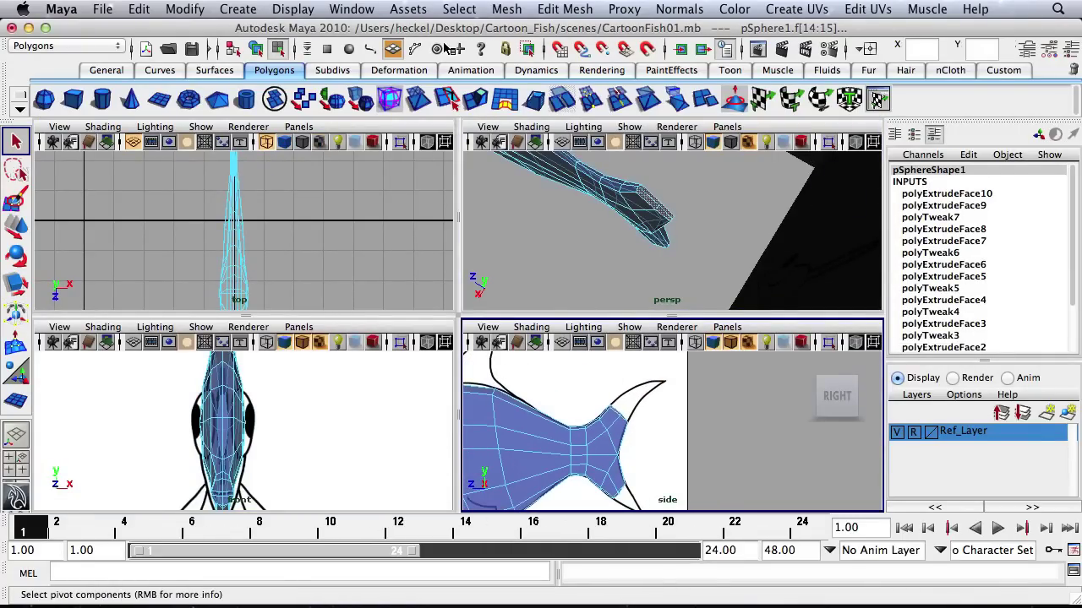
click(476, 99)
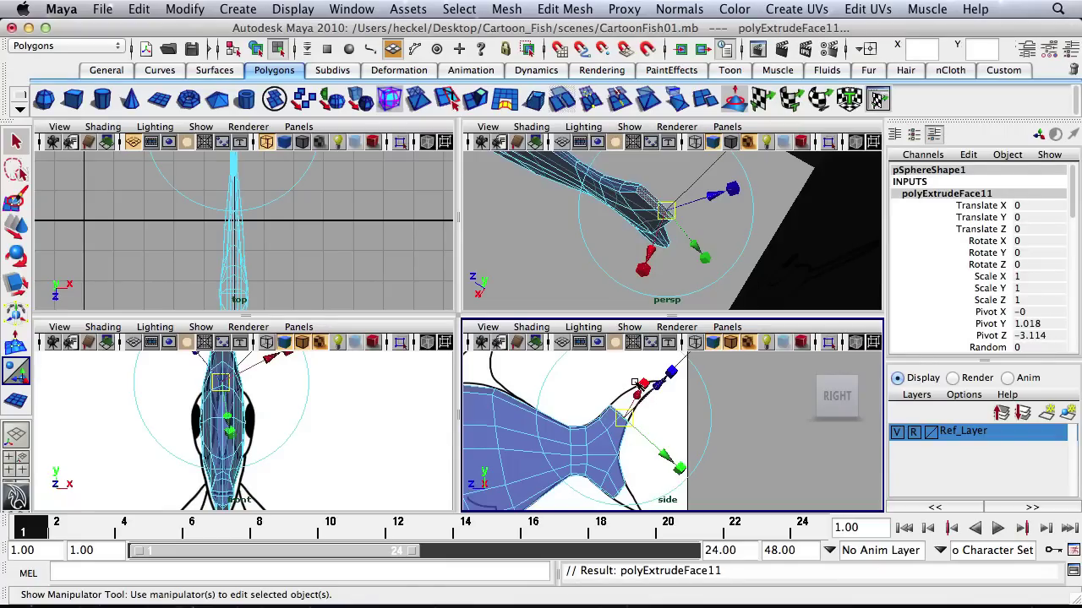
key(w)
drag(621, 412, 590, 400)
Step: Extrude the upper lobe's end faces a second time and move them out to the reference fin's upper tip
alt+right_drag(590, 401, 688, 398)
alt+middle_drag(687, 398, 676, 417)
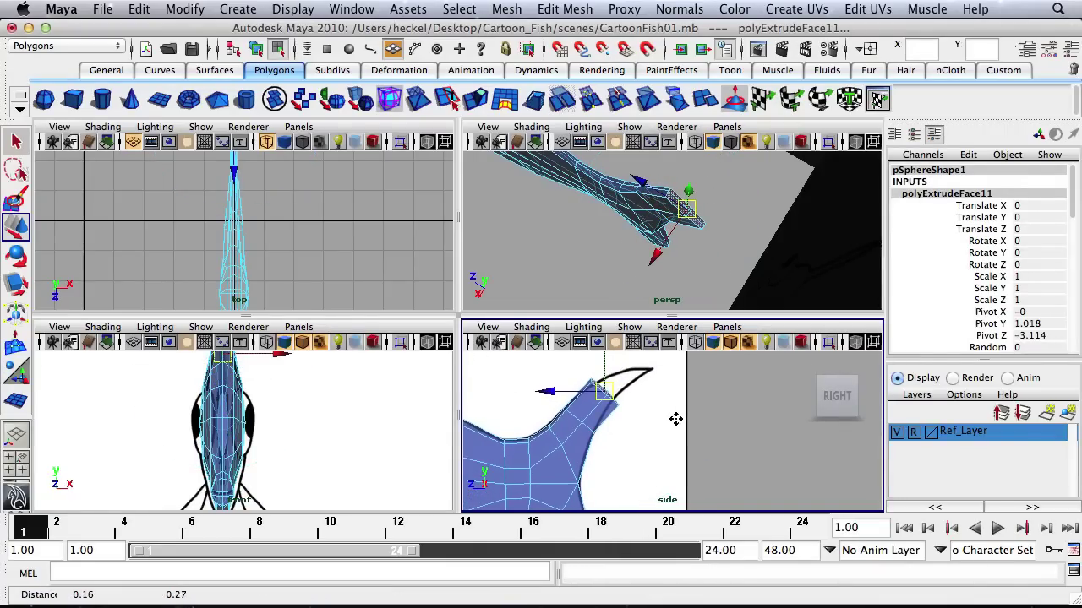
click(476, 101)
key(w)
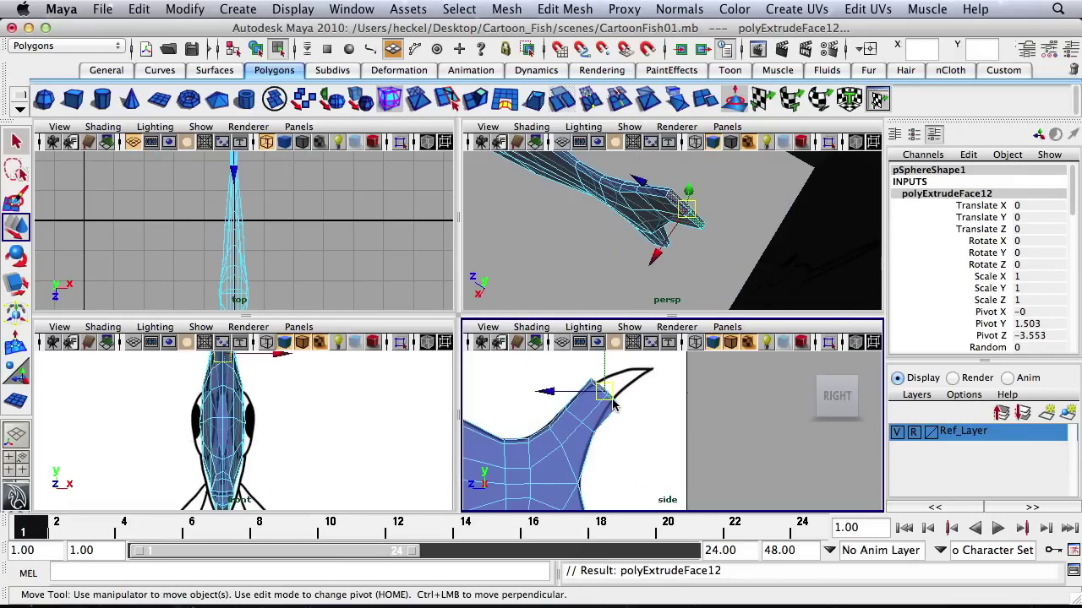
drag(614, 405, 647, 374)
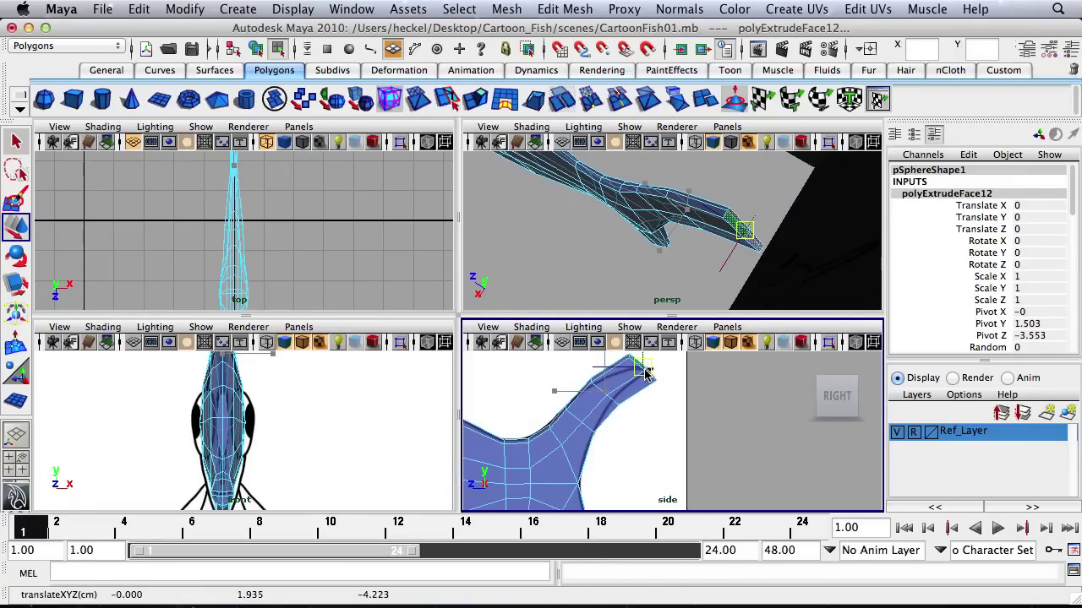
Step: Extrude the end faces of the lower fin lobe and move them down and outward along the reference fin
alt+right_drag(646, 374, 664, 270)
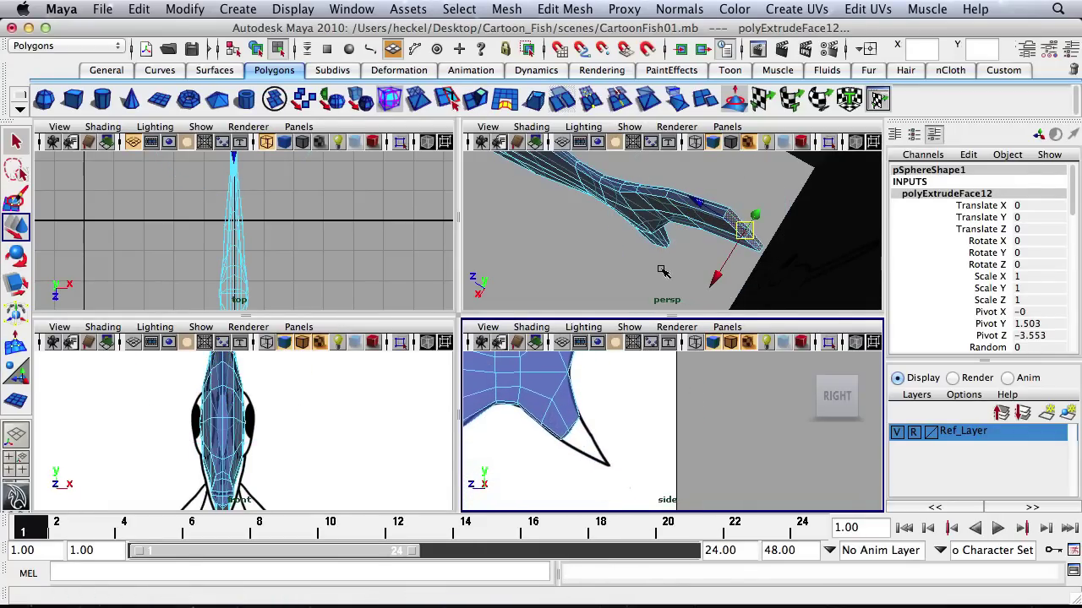
alt+drag(663, 270, 729, 232)
click(616, 212)
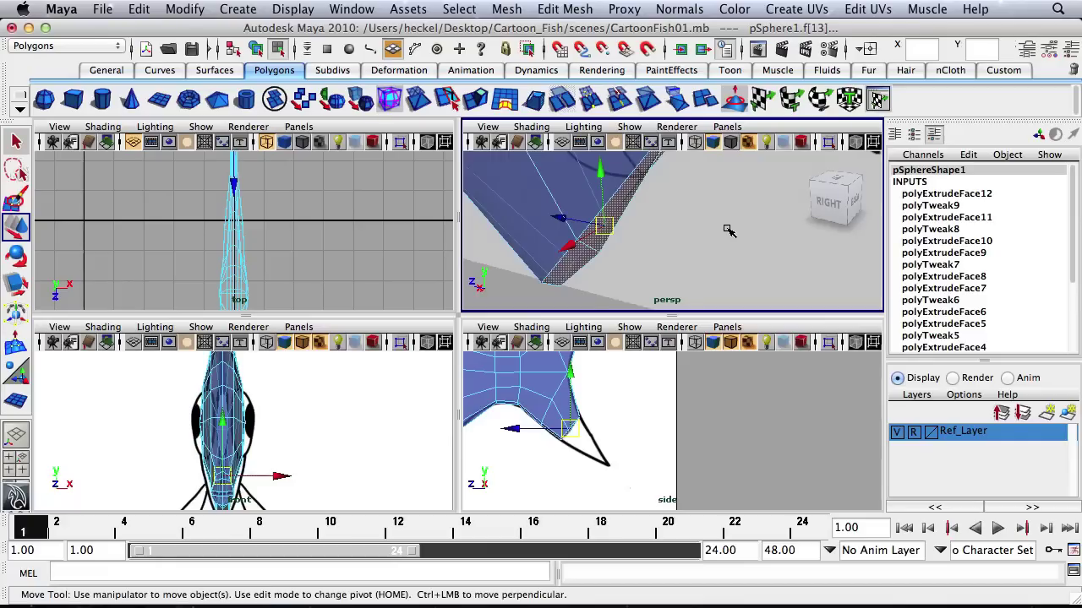
scroll(729, 232, down, 8)
alt+middle_drag(617, 202, 600, 202)
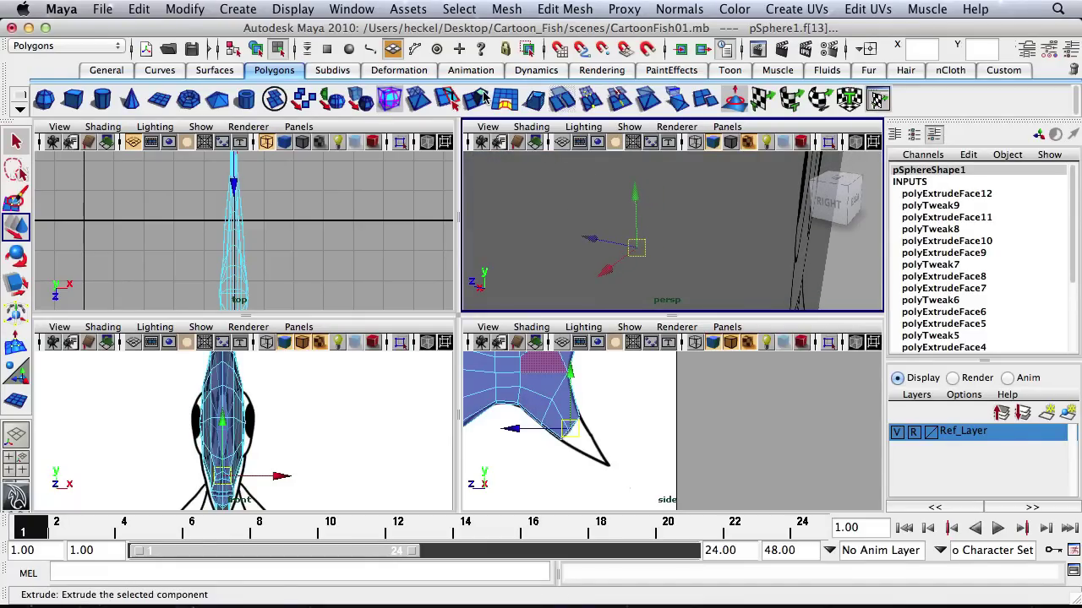
click(478, 99)
key(w)
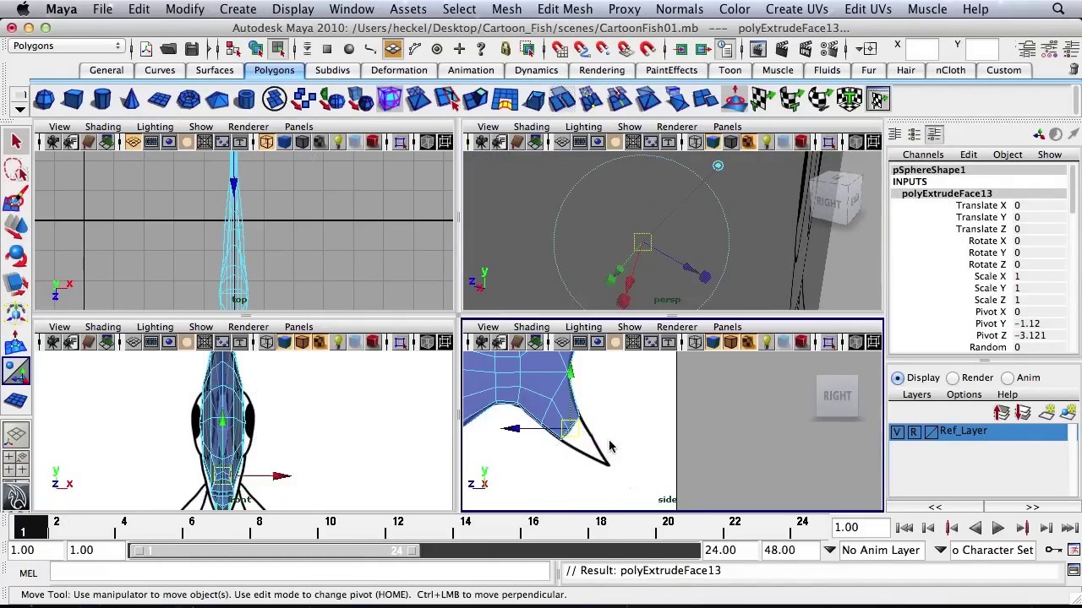
drag(575, 438, 589, 454)
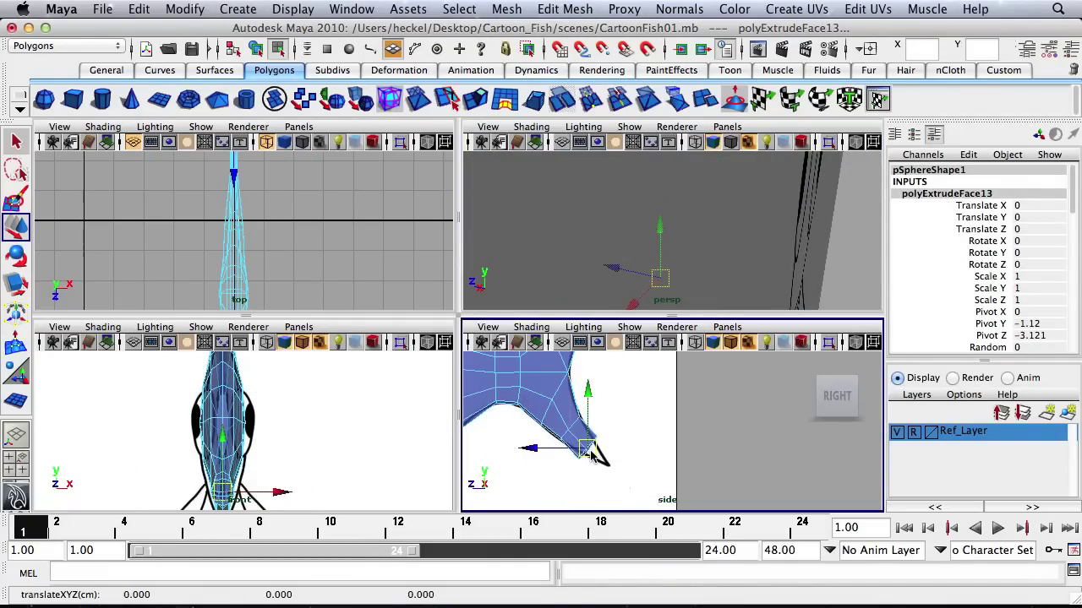
Step: Extrude the lower lobe's end faces once more and move them out to the reference fin's lower tip
click(477, 99)
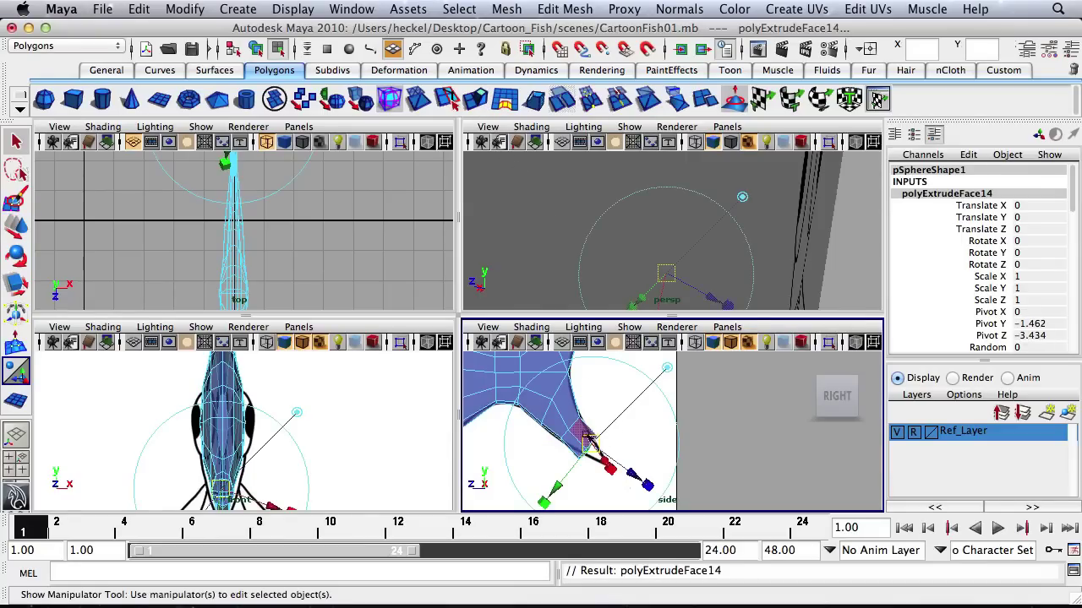
key(w)
drag(589, 455, 613, 467)
Step: Move the upper fin lobe's tip, middle and inner-edge vertices so the lobe tapers to a point along the reference outline
key(space)
key(space)
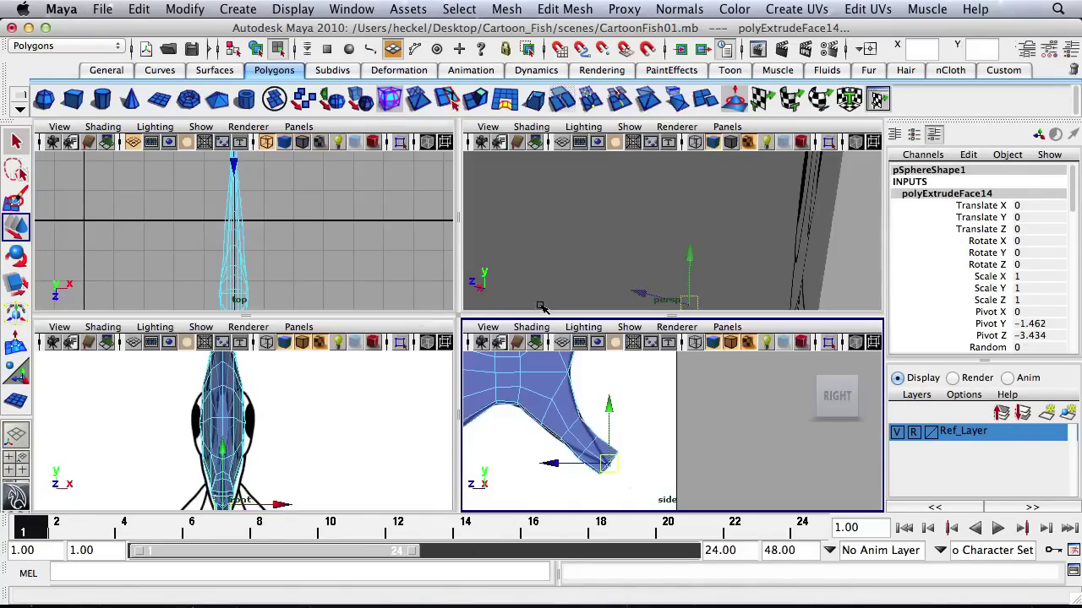
alt+right_drag(651, 299, 372, 287)
key(space)
alt+middle_drag(442, 286, 484, 319)
alt+right_drag(376, 297, 473, 296)
alt+middle_drag(446, 242, 494, 253)
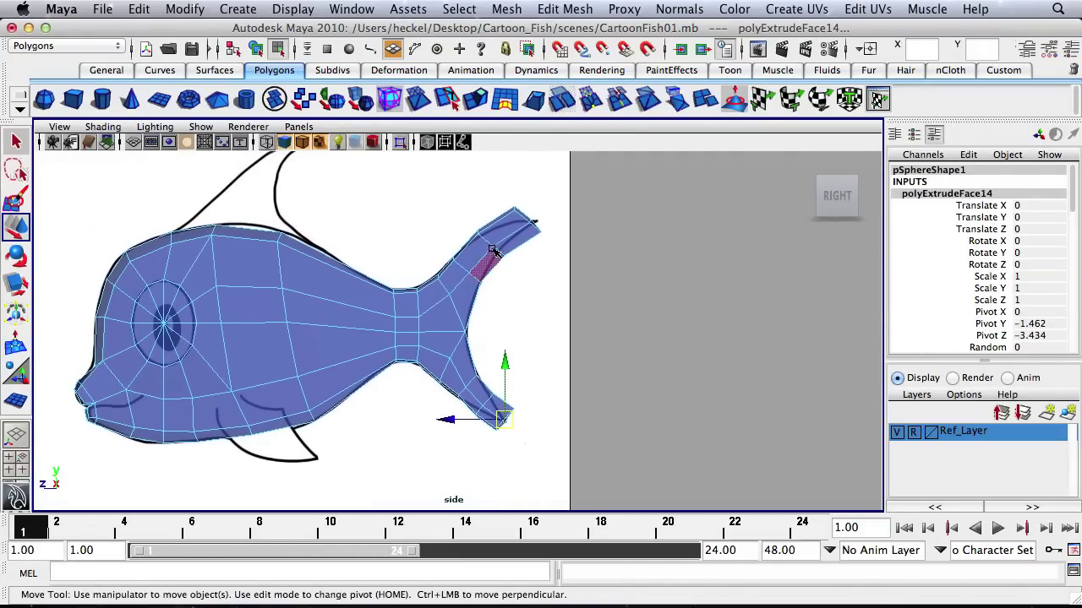
right_drag(494, 243, 431, 241)
scroll(628, 246, up, 4)
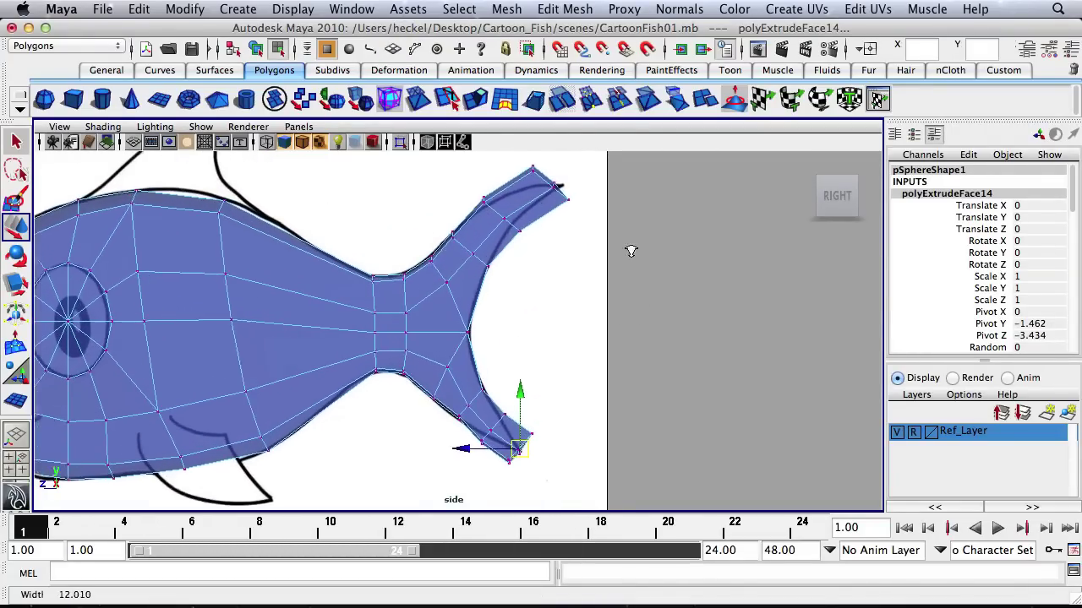
alt+middle_drag(528, 232, 492, 282)
alt+right_drag(449, 277, 590, 259)
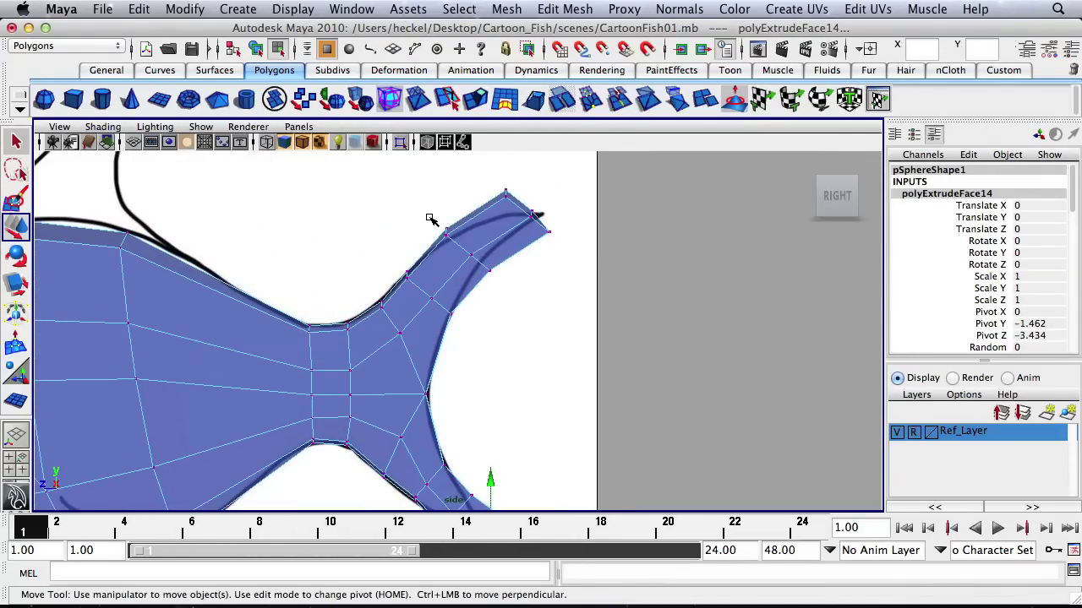
drag(452, 235, 450, 240)
drag(495, 179, 530, 235)
click(529, 210)
click(545, 226)
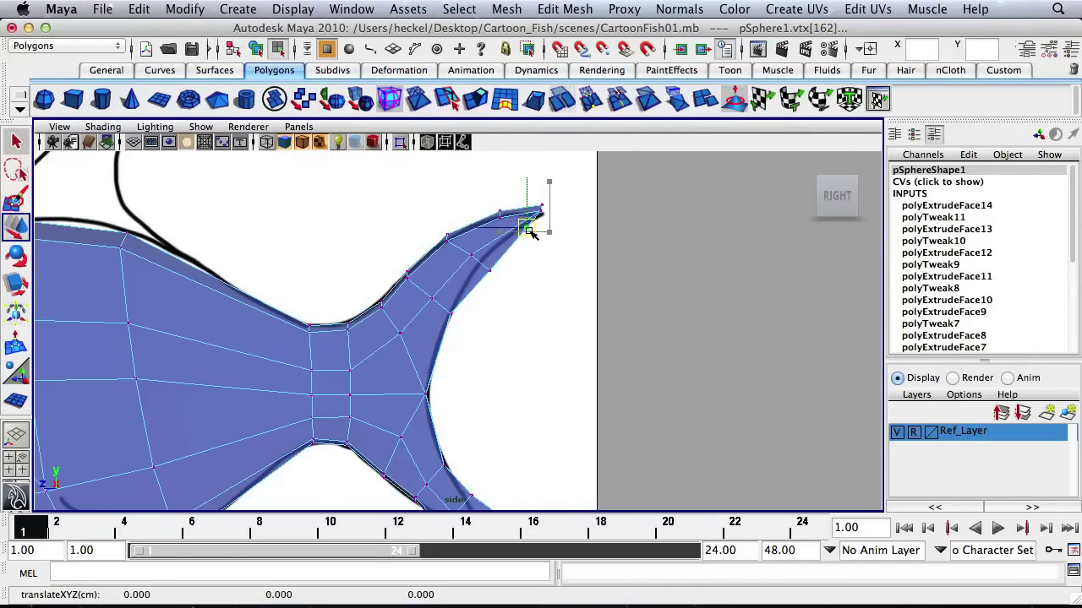
click(494, 270)
drag(494, 270, 473, 244)
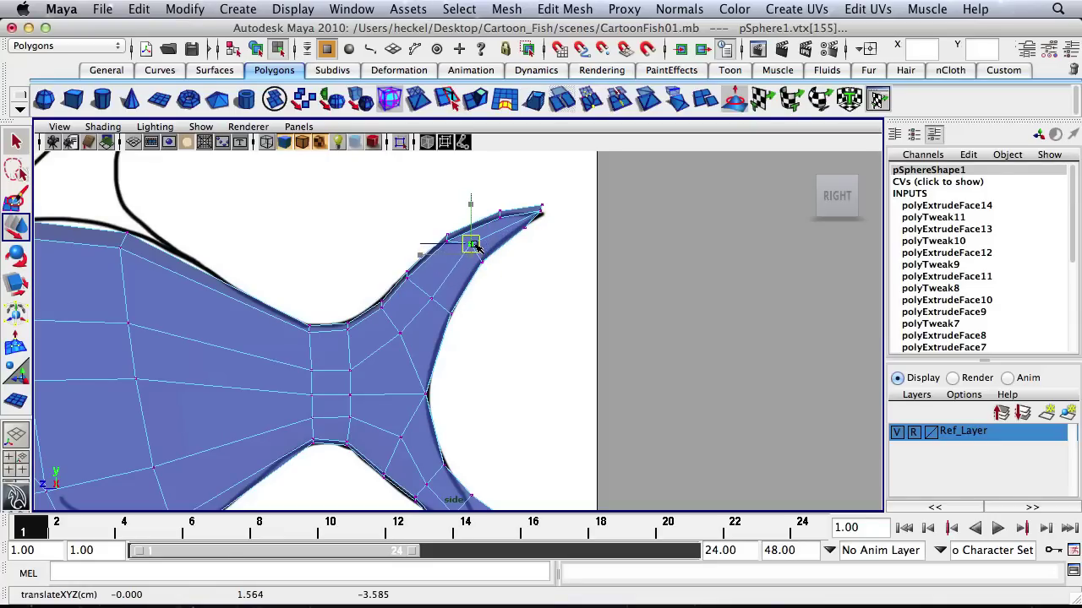
Step: Move the upper fin lobe's tip vertices and inner-edge vertices near the tip onto the reference outline
drag(530, 195, 548, 217)
drag(542, 209, 520, 231)
click(524, 227)
click(554, 223)
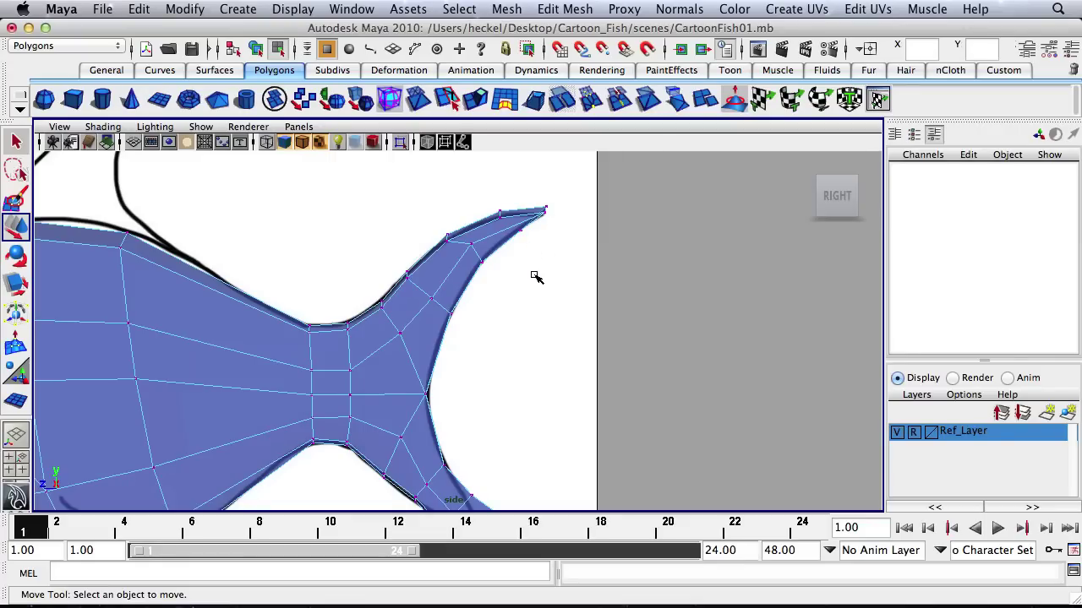
Step: Move the lower fin lobe's edge and tip vertices so the lobe tapers to a point along the reference outline
alt+middle_drag(524, 323, 516, 164)
alt+right_drag(440, 333, 675, 318)
alt+middle_drag(527, 324, 537, 267)
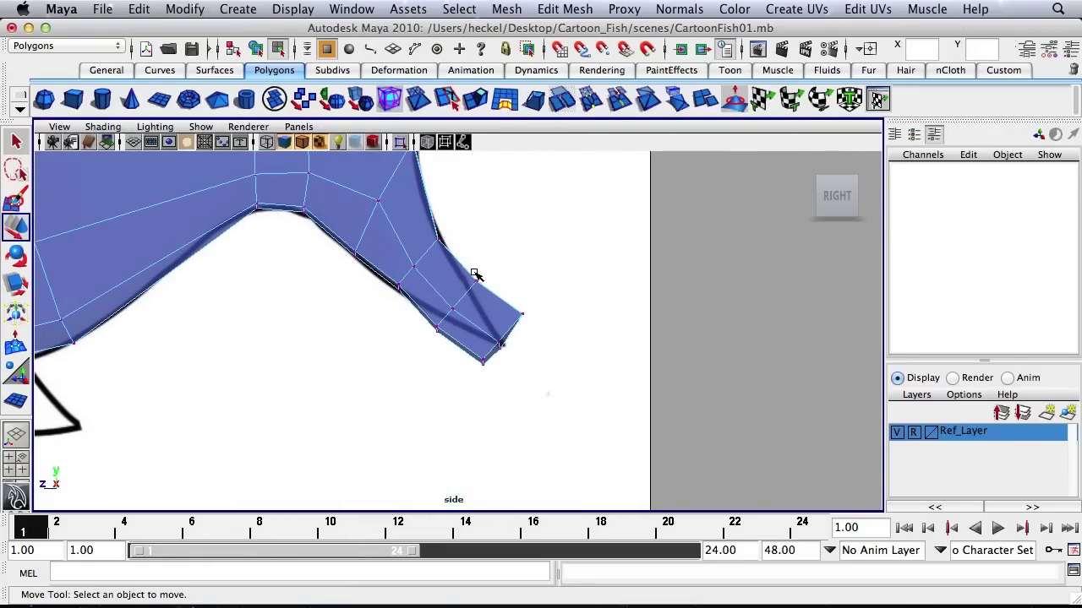
drag(475, 275, 475, 290)
drag(419, 313, 476, 336)
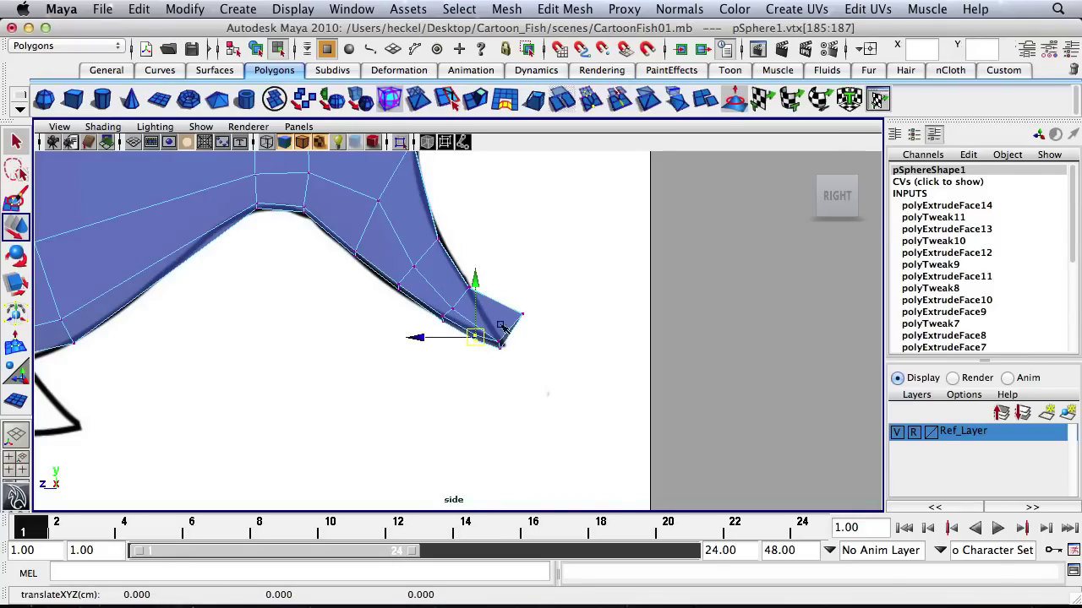
drag(513, 296, 539, 326)
drag(522, 314, 525, 354)
scroll(499, 334, up, 3)
mouse_move(486, 301)
mouse_down()
mouse_move(523, 330)
mouse_move(499, 318)
mouse_up()
click(582, 297)
scroll(584, 296, down, 1)
scroll(584, 296, down, 6)
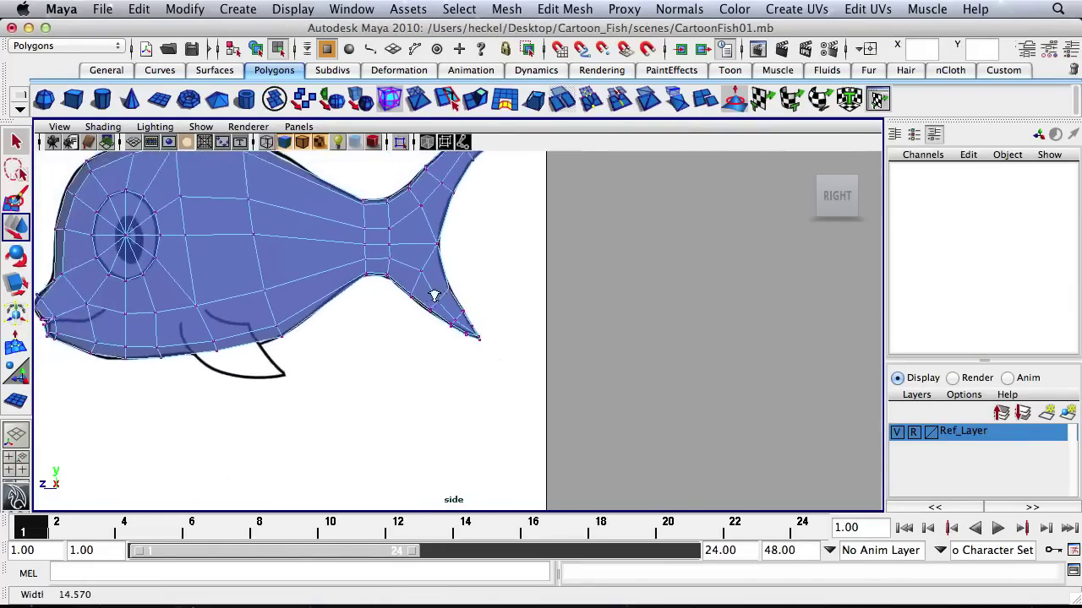
alt+middle_drag(482, 295, 503, 305)
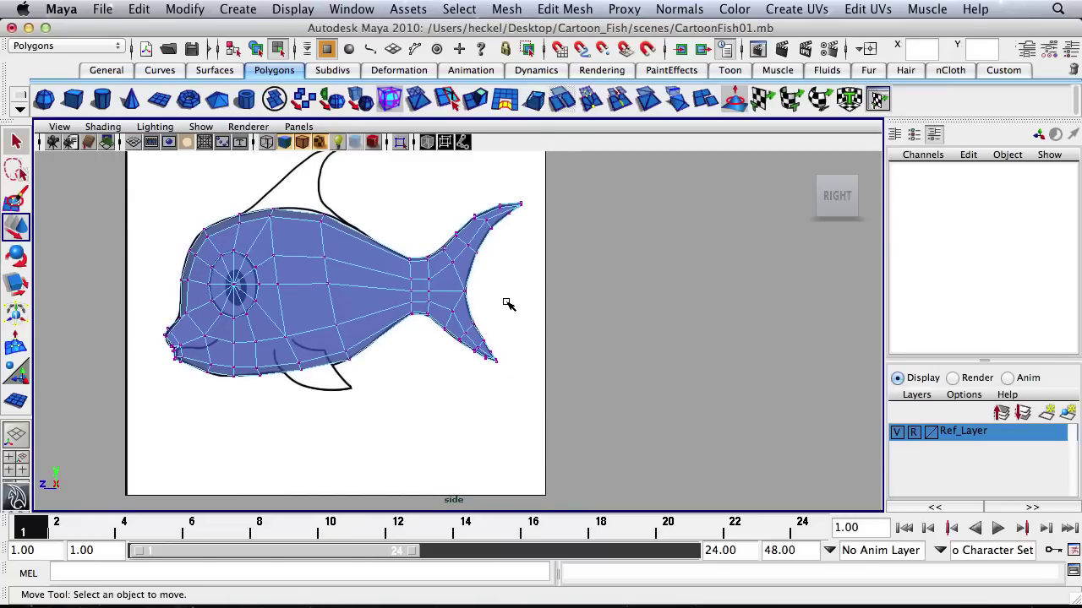
alt+right_drag(503, 301, 437, 301)
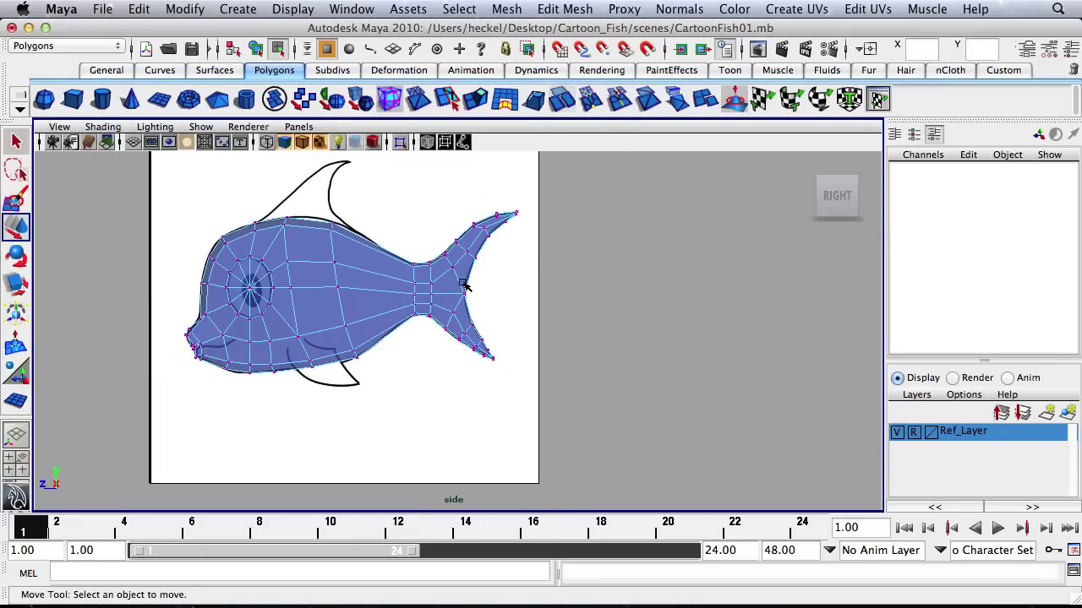
Step: Hide Ref_Layer in the perspective view and frame the fish from its right side
key(space)
key(space)
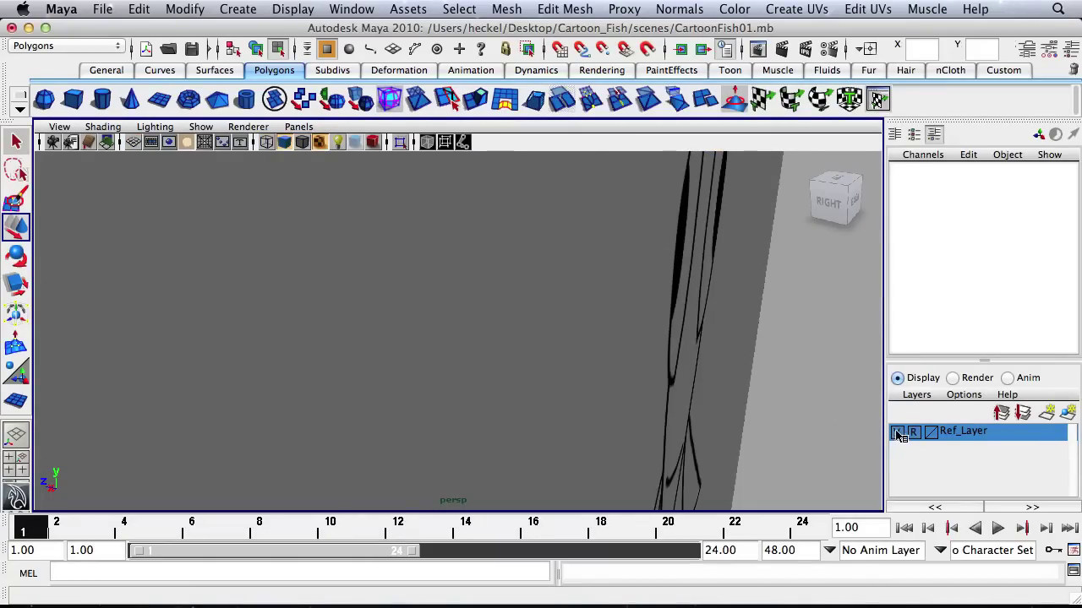
click(899, 432)
scroll(411, 270, down, 10)
alt+drag(259, 282, 405, 323)
alt+right_drag(405, 324, 518, 307)
alt+drag(519, 307, 452, 241)
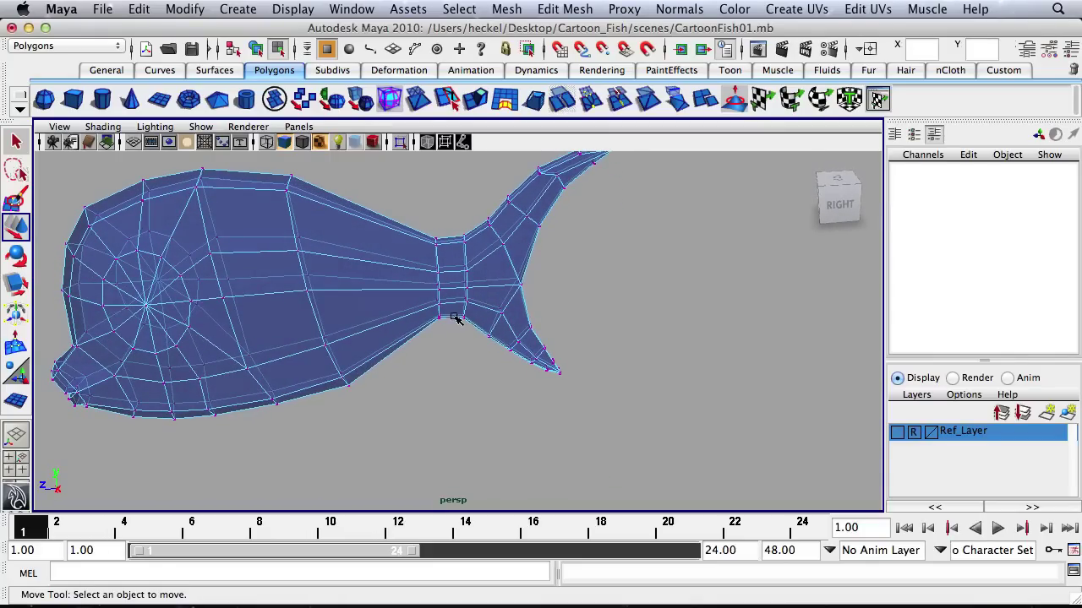
Step: Insert an edge loop around the narrow joint between body and tail fin and scale it slightly smaller vertically
click(459, 9)
mouse_move(571, 10)
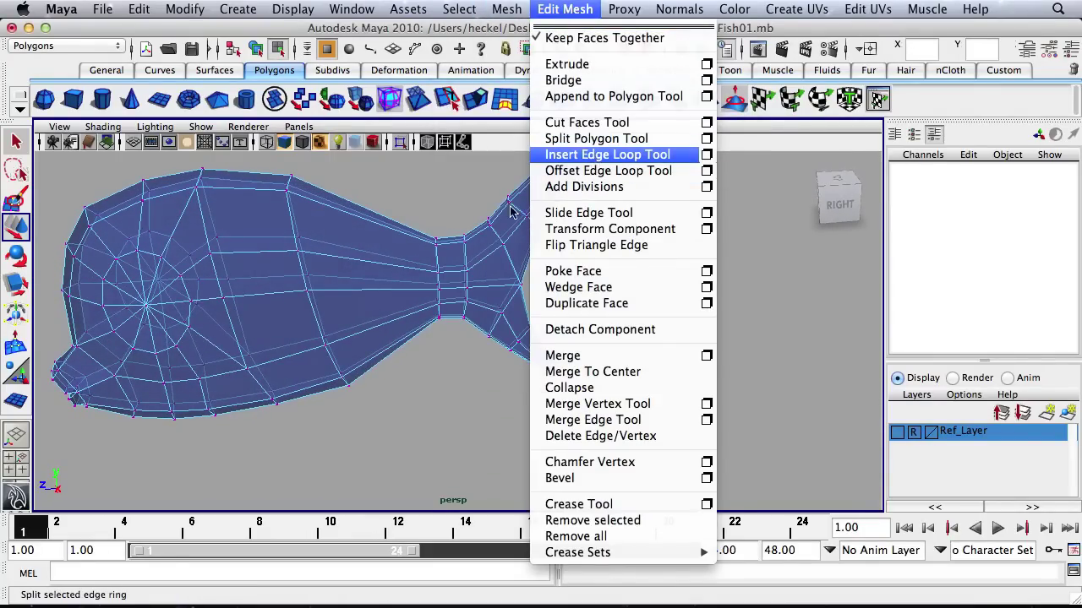
click(591, 155)
click(452, 249)
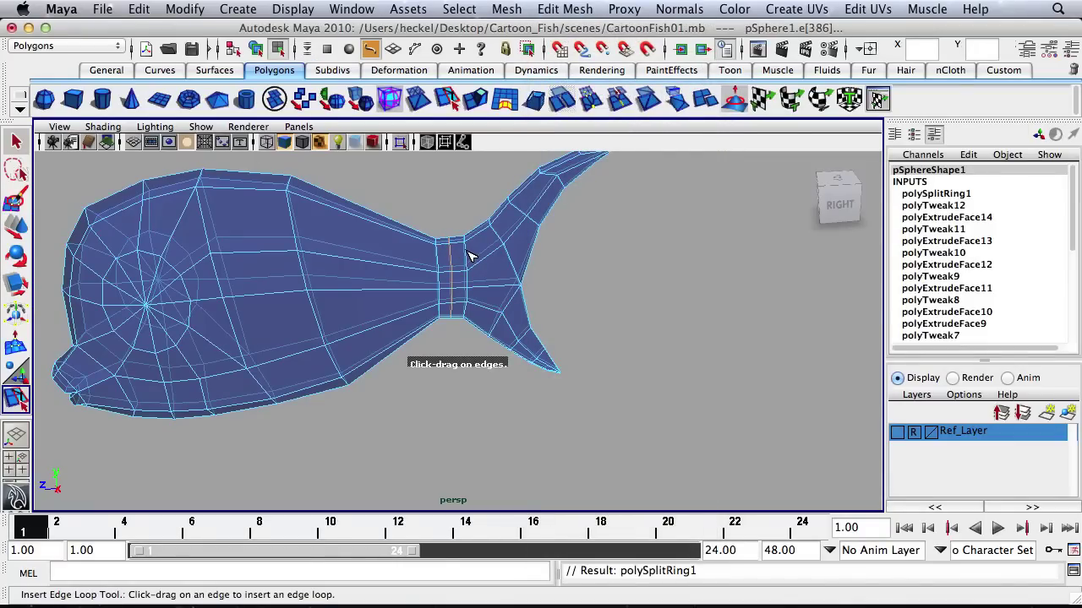
key(r)
drag(451, 208, 450, 215)
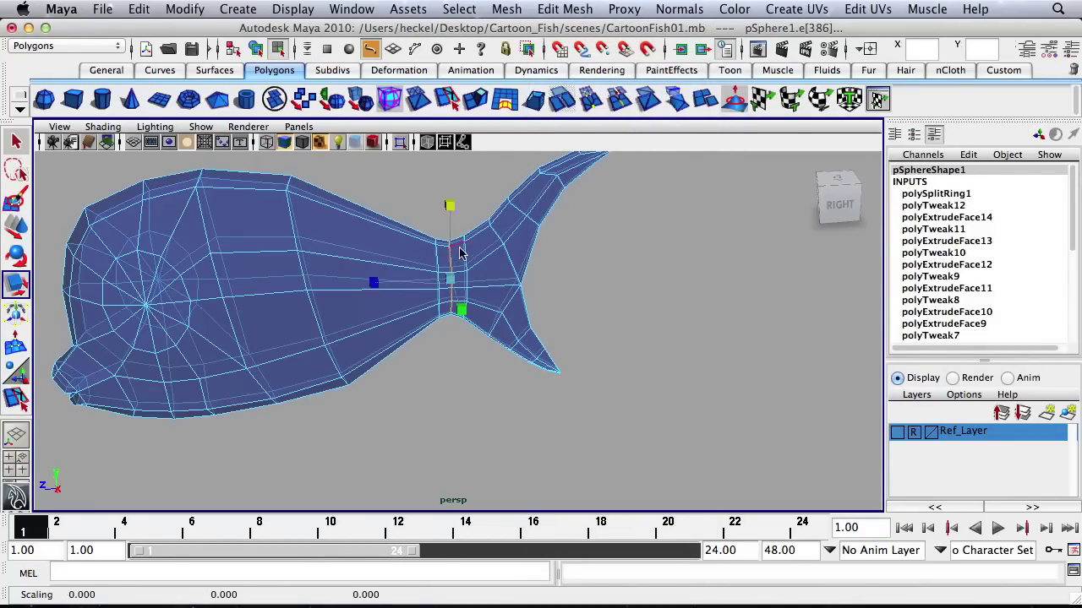
Step: Insert an edge loop around the rear body, midway between the widest section and the tail joint
alt+drag(460, 252, 453, 296)
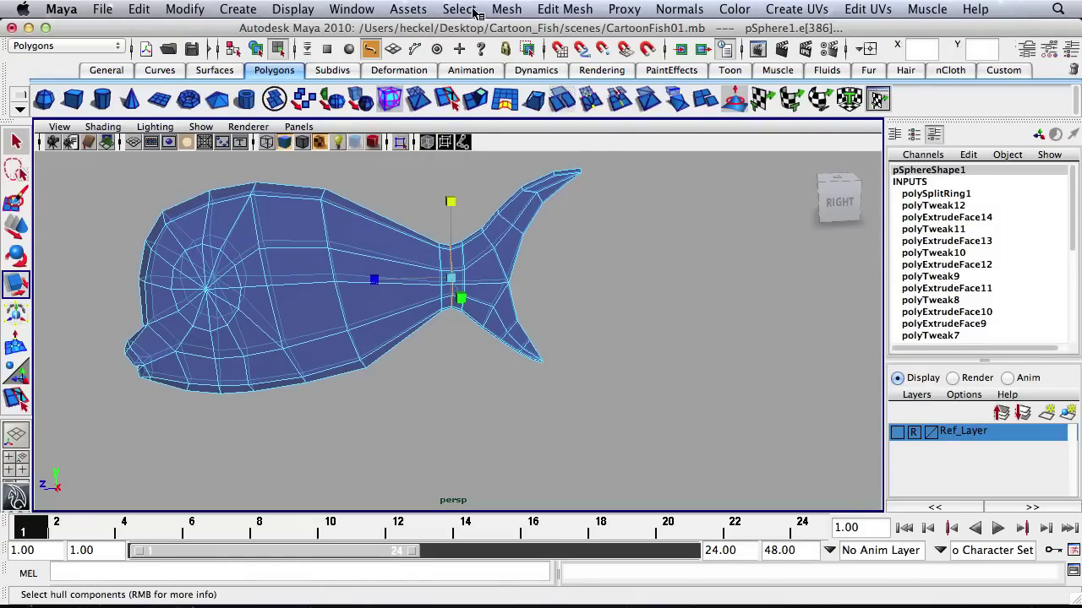
click(505, 9)
mouse_move(564, 9)
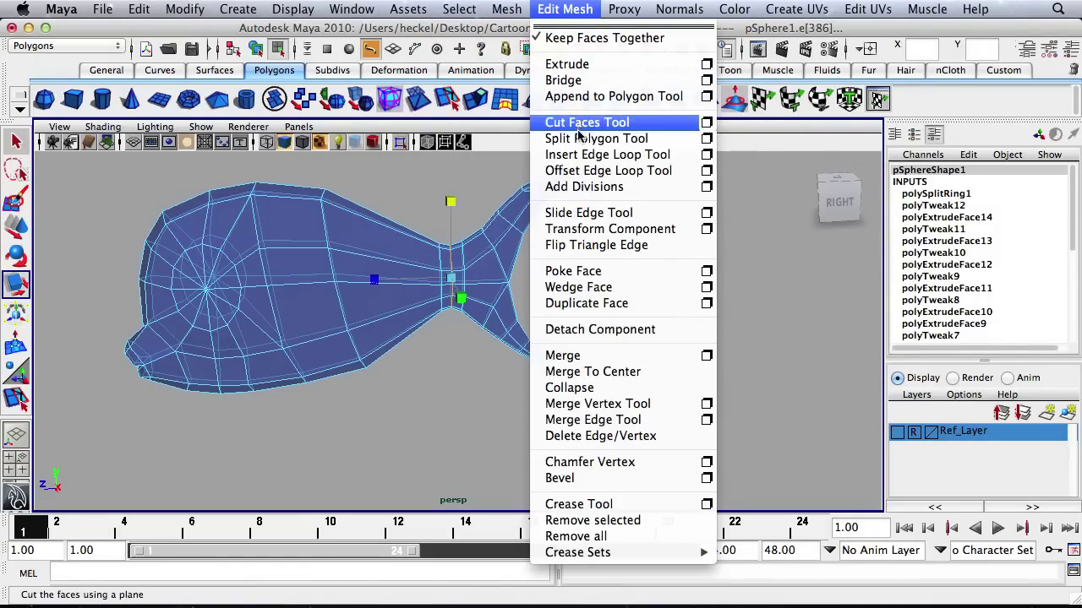
click(587, 154)
drag(392, 228, 391, 228)
alt+drag(394, 234, 409, 242)
Step: Show Ref_Layer in the side view and scale the new rear body loop vertically to fit the reference outline
key(space)
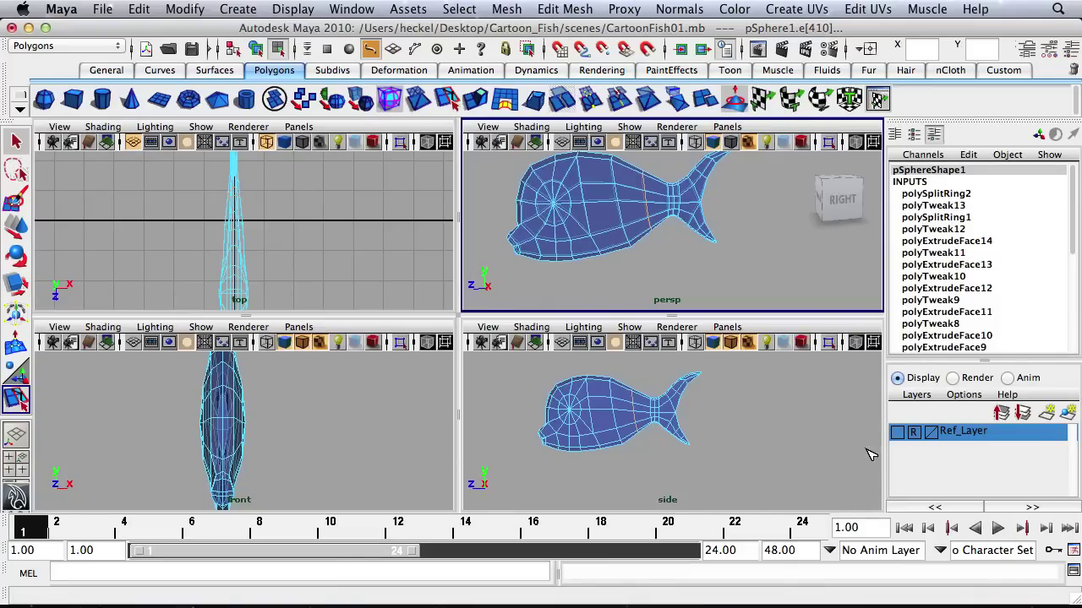
key(space)
click(897, 432)
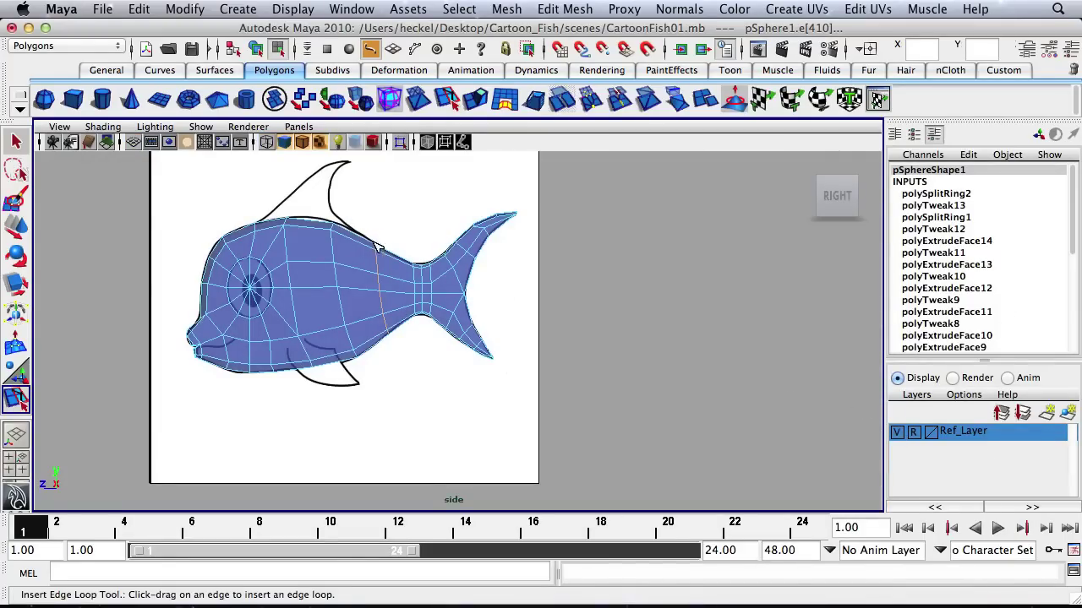
key(r)
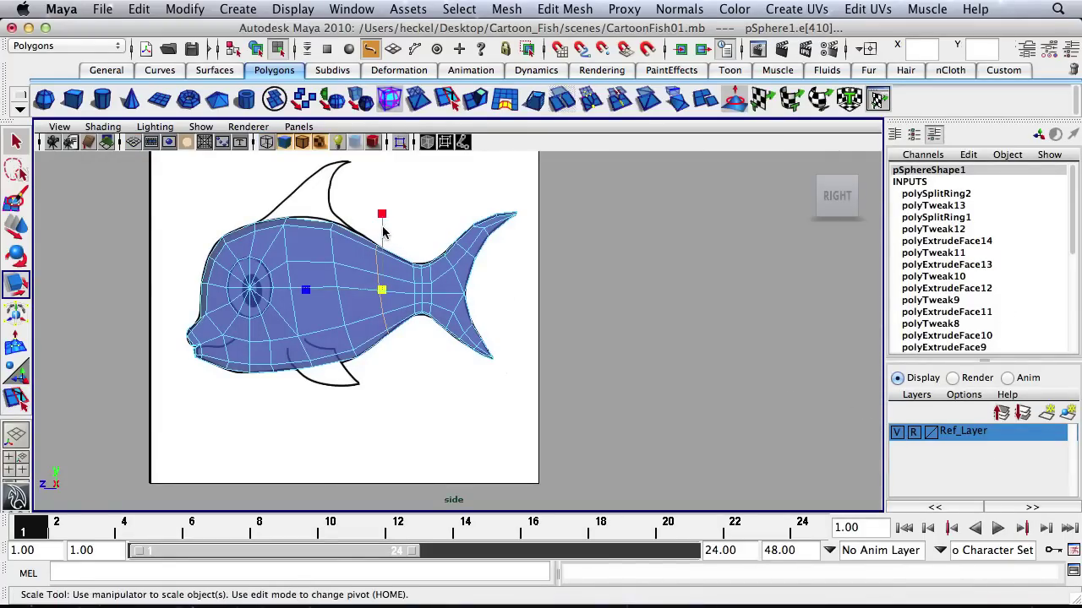
drag(381, 216, 382, 220)
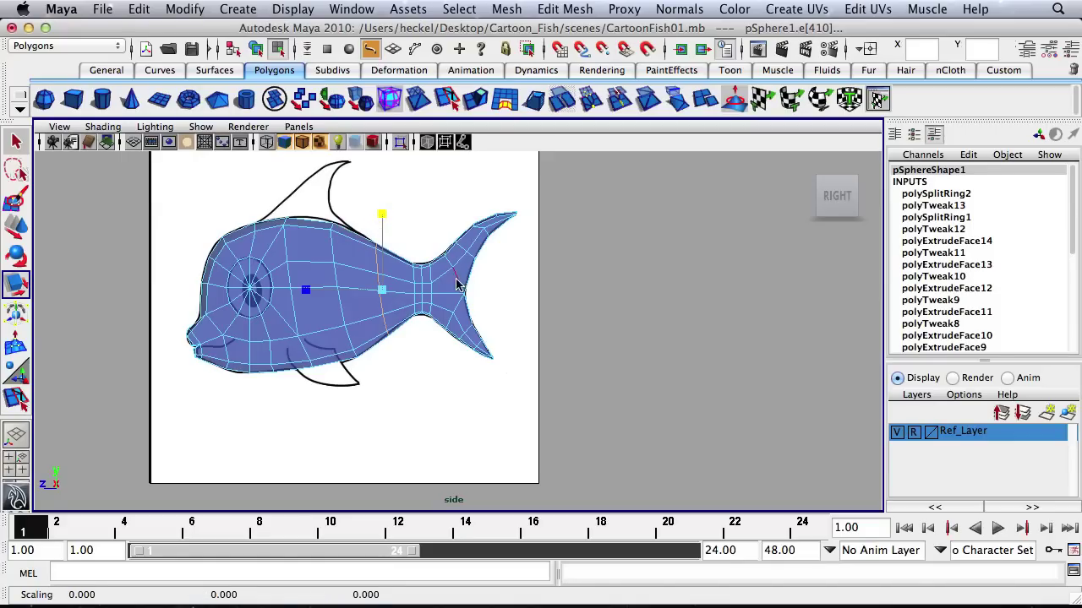
Step: Select the faces on both sides of the fish's upper back where the dorsal fin starts
key(space)
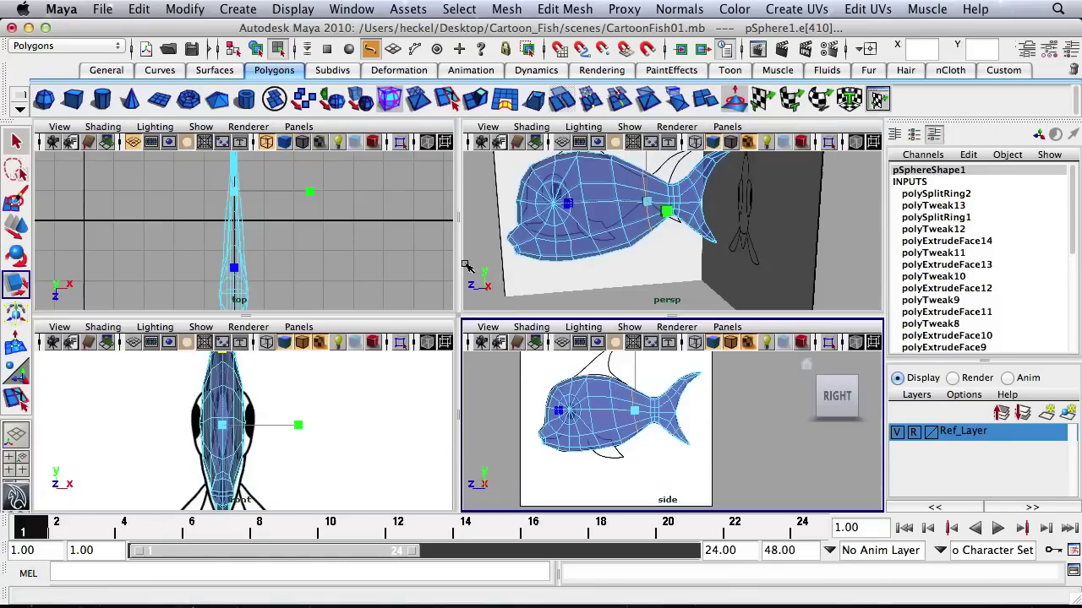
key(space)
alt+drag(676, 245, 503, 329)
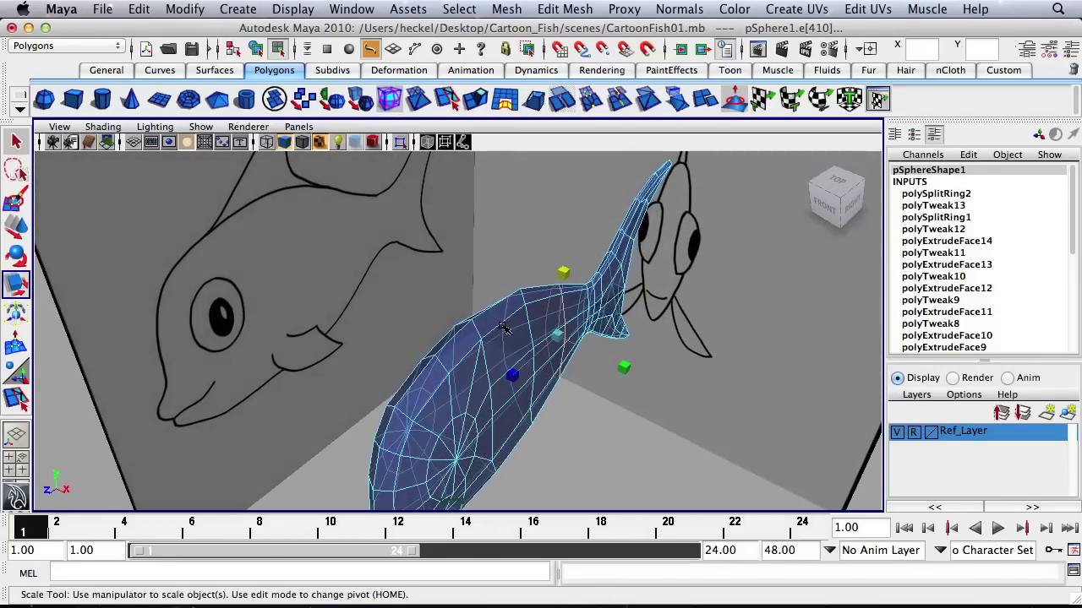
key(q)
right_drag(462, 343, 454, 306)
click(462, 342)
alt+drag(462, 342, 539, 372)
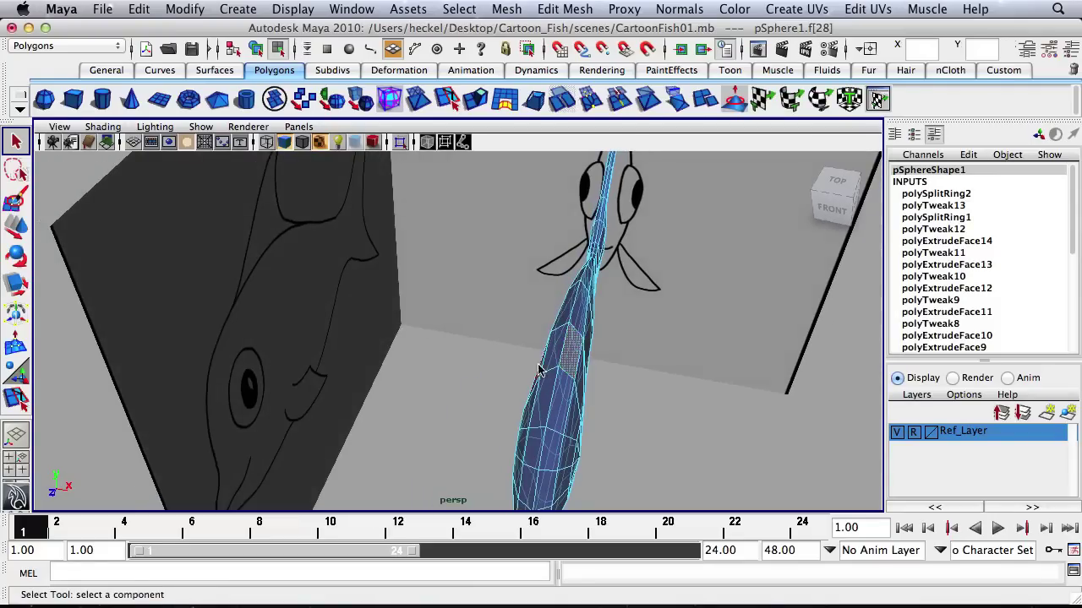
click(564, 314)
alt+drag(608, 355, 541, 336)
Step: Extrude the selected back faces and move them up toward the dorsal fin reference in the side view
key(space)
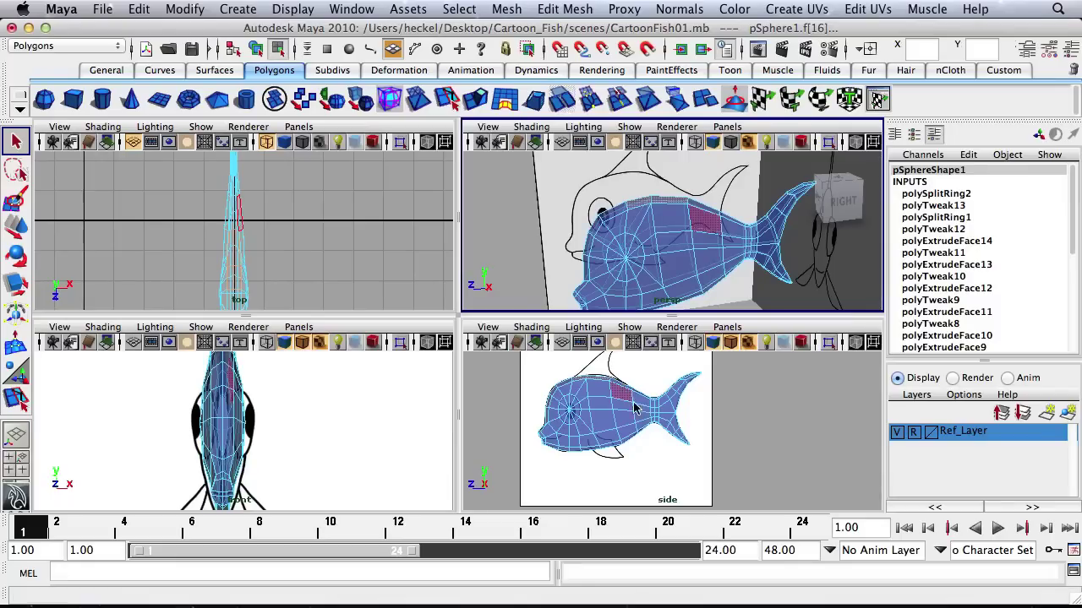
key(space)
alt+middle_drag(452, 264, 537, 305)
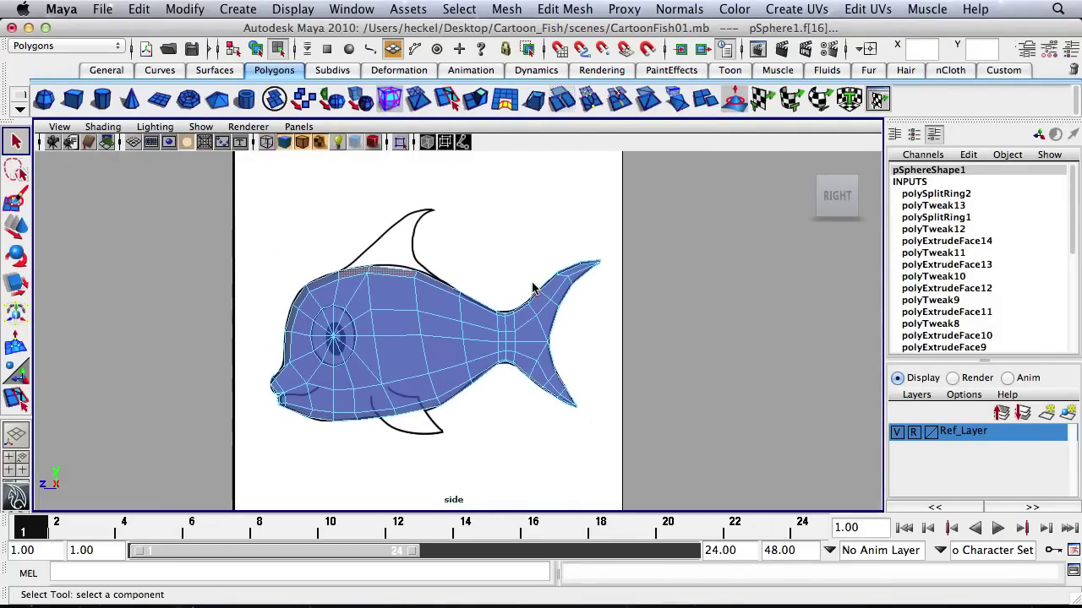
click(476, 99)
key(w)
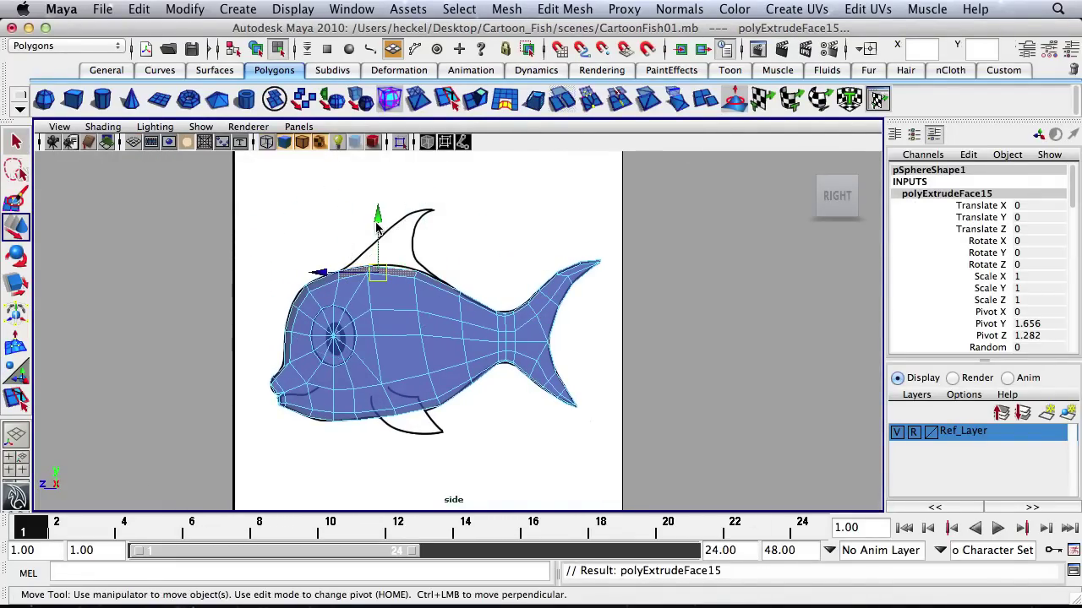
drag(372, 218, 380, 214)
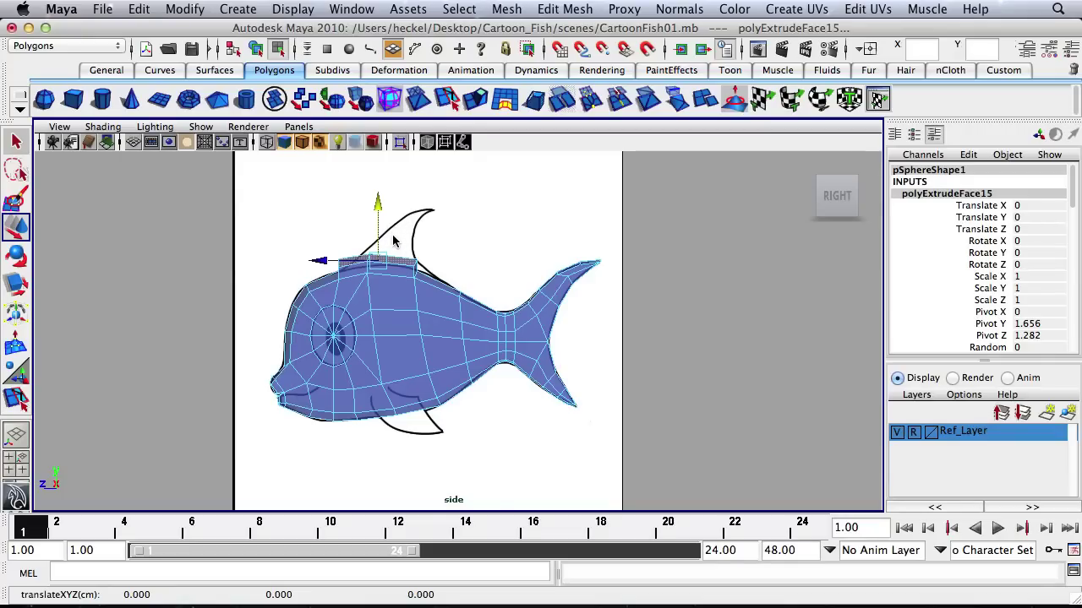
drag(379, 210, 377, 200)
Step: Scale the extruded dorsal faces flat vertically and shorten them lengthwise toward the reference fin
key(r)
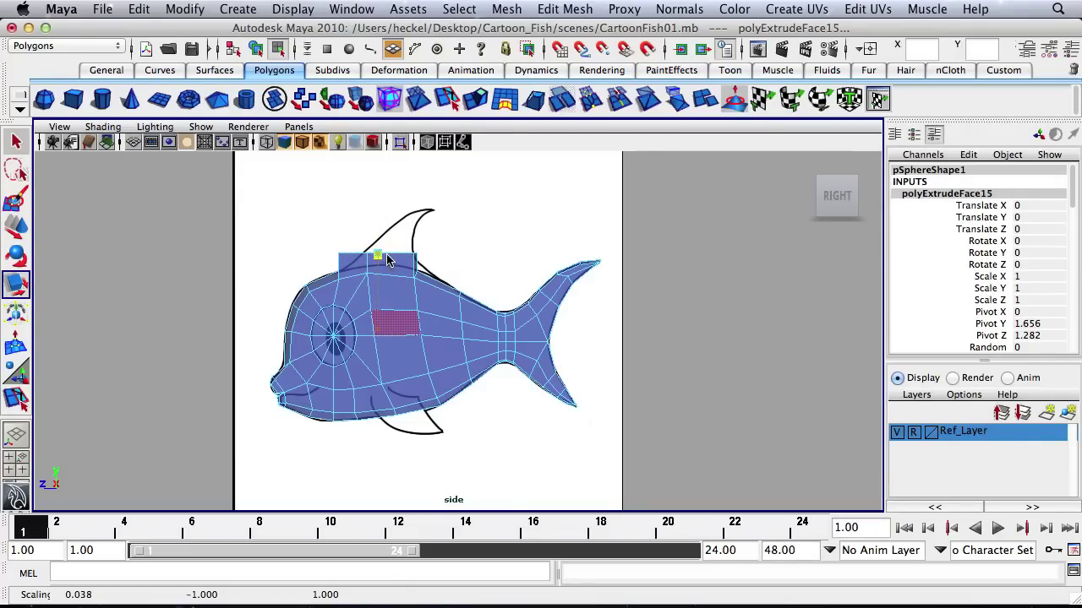
drag(389, 258, 342, 260)
key(w)
Step: Narrow the extruded dorsal faces to the reference fin's thickness in the front view and lower them slightly
key(space)
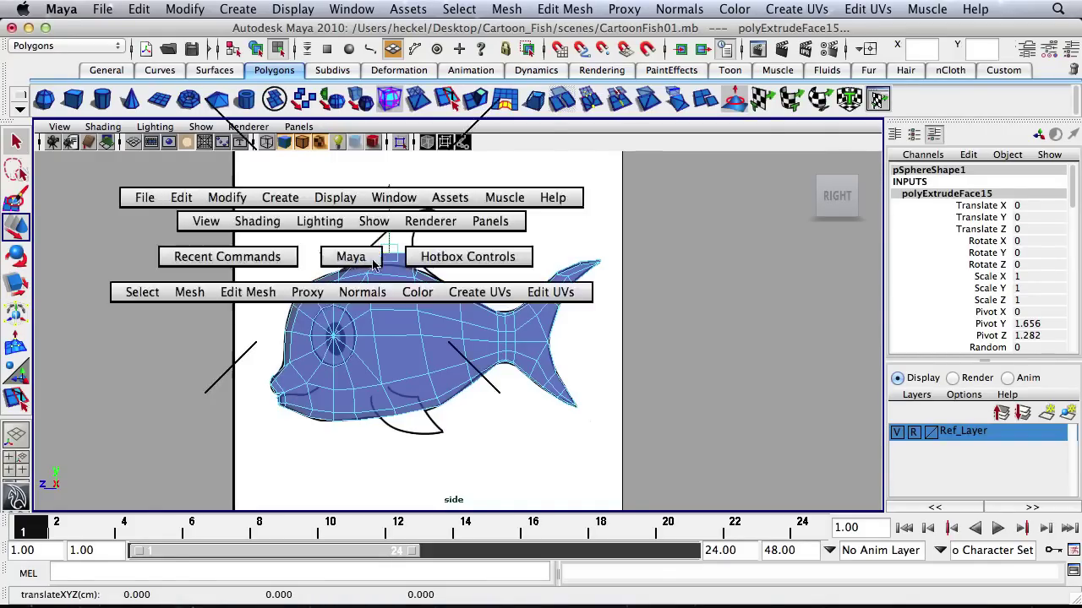
key(space)
alt+middle_drag(429, 263, 425, 381)
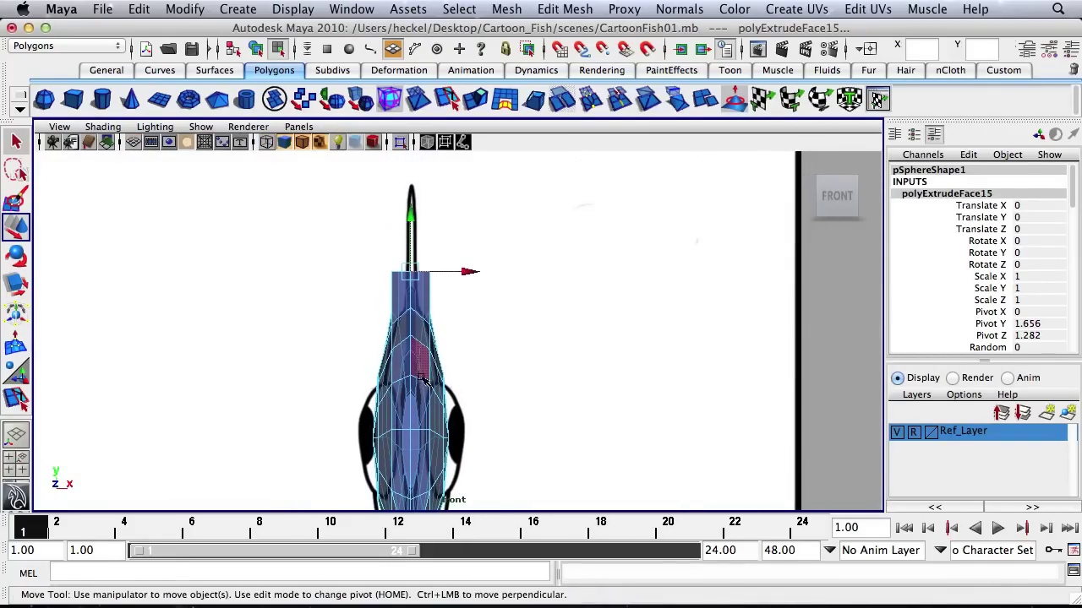
key(r)
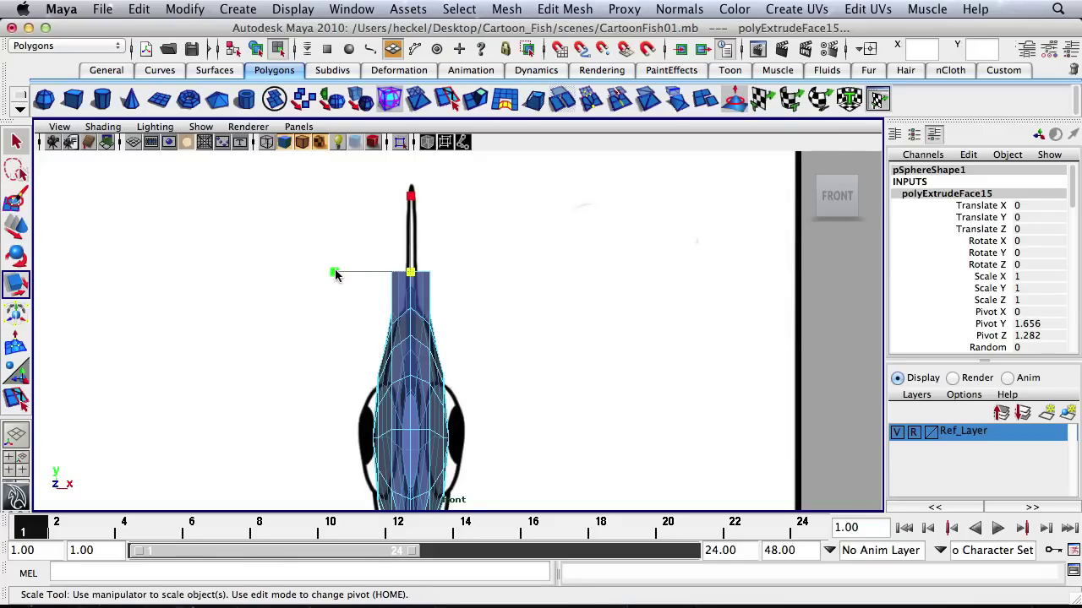
drag(335, 275, 385, 275)
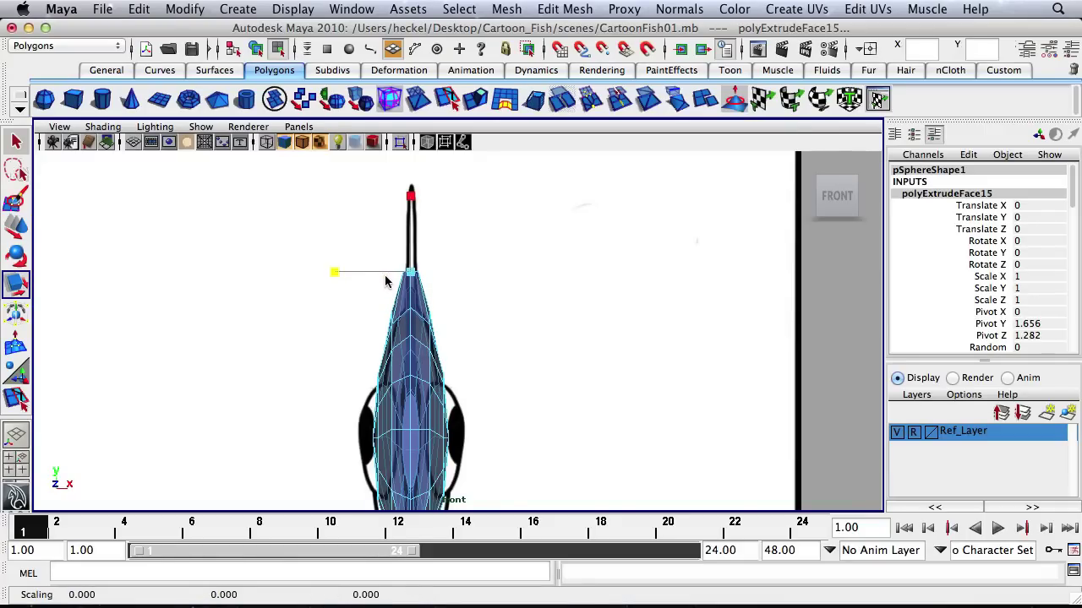
key(w)
drag(411, 232, 411, 240)
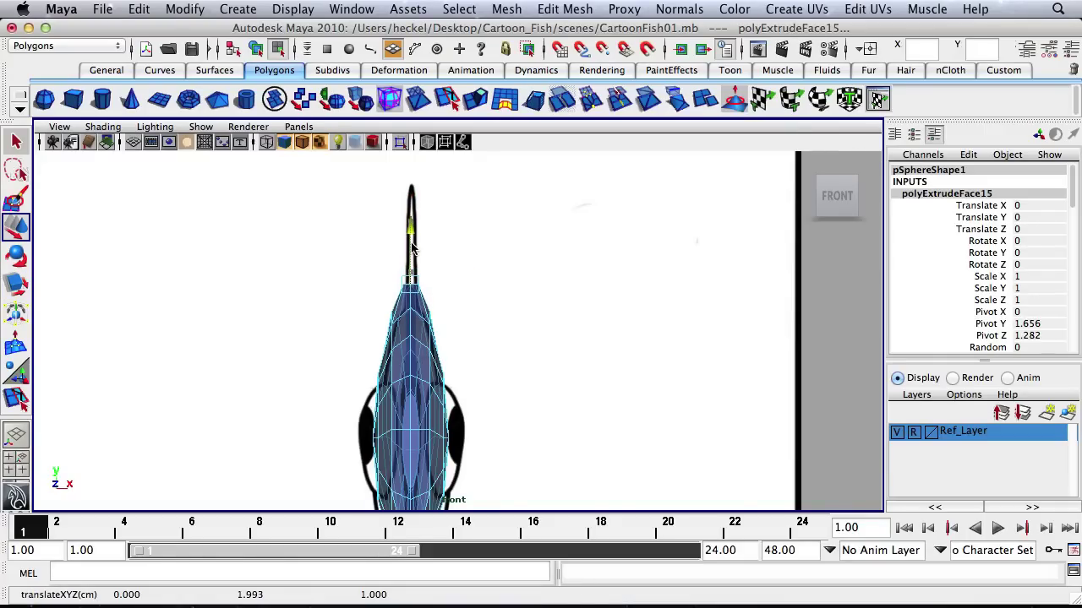
Step: Scale the dorsal fin's top row of vertices lengthwise in the side view to meet the reference fin outline
key(space)
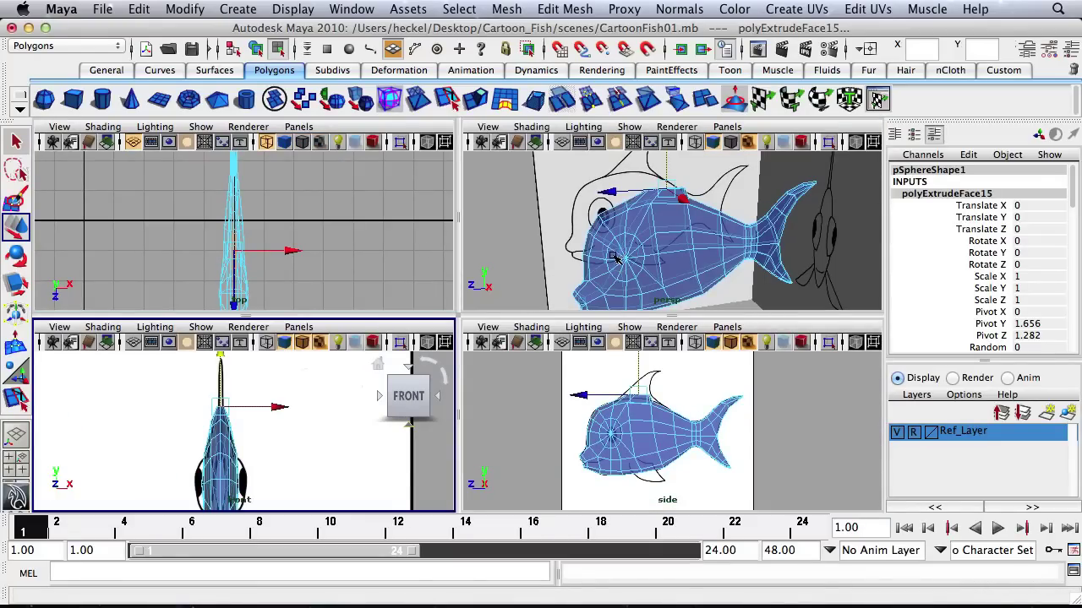
key(space)
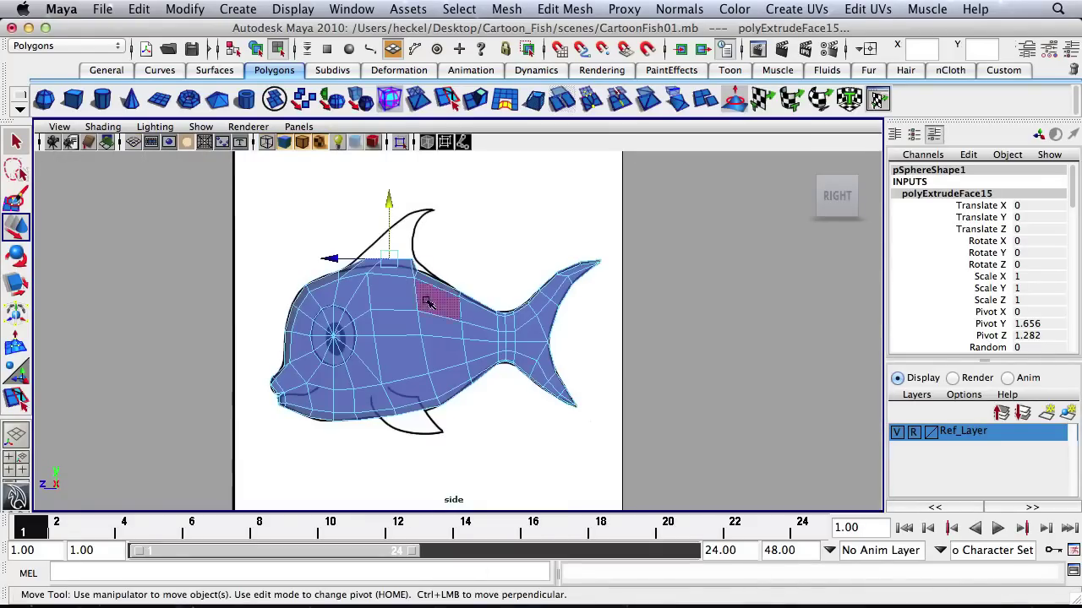
alt+right_drag(236, 172, 520, 242)
right_drag(388, 229, 334, 230)
drag(372, 224, 404, 239)
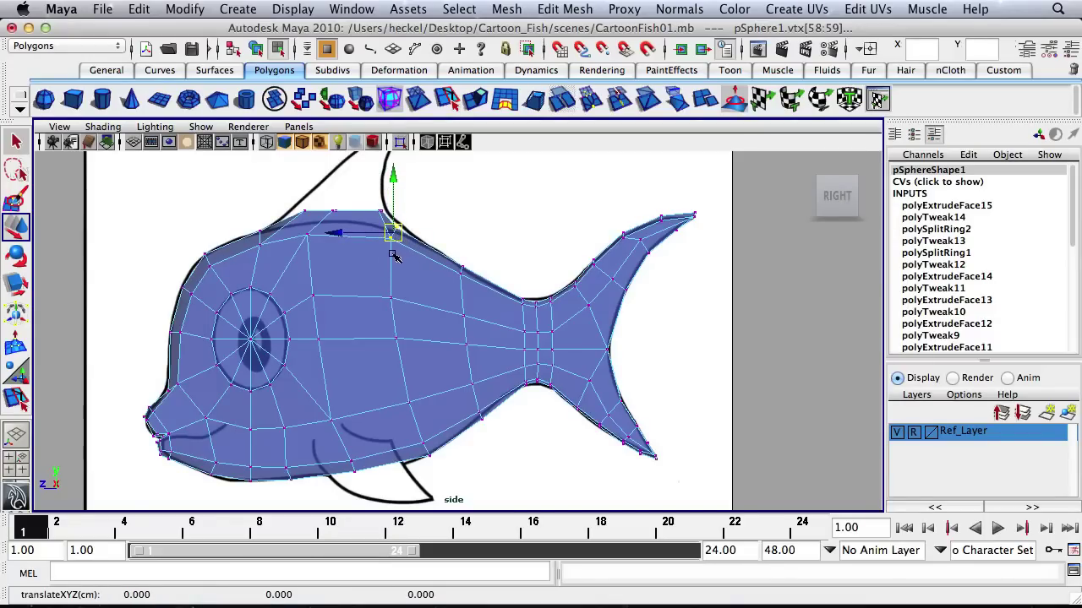
drag(414, 220, 414, 219)
key(r)
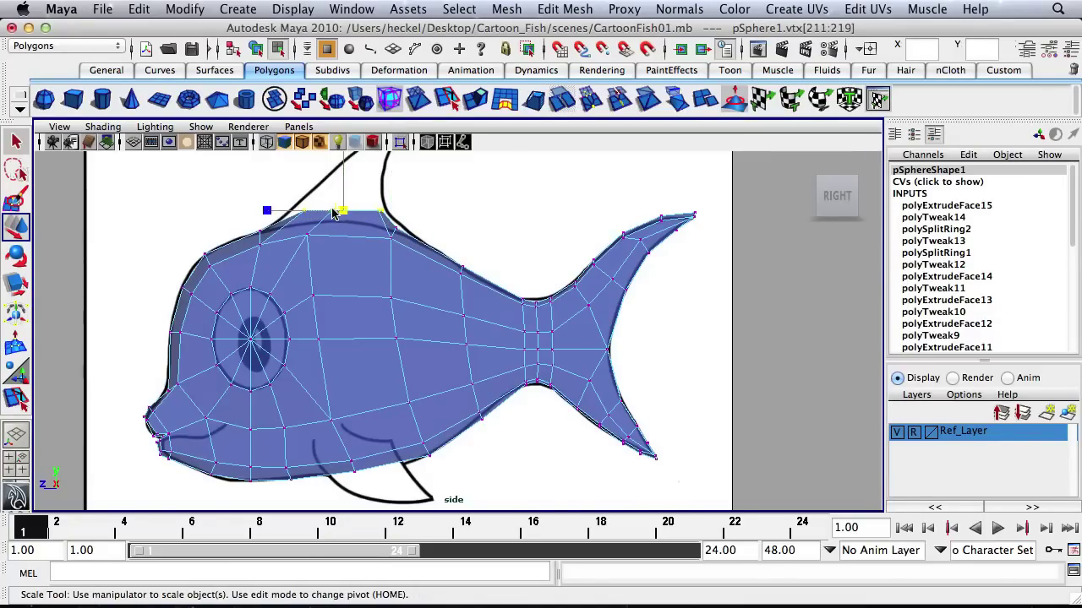
drag(265, 210, 257, 211)
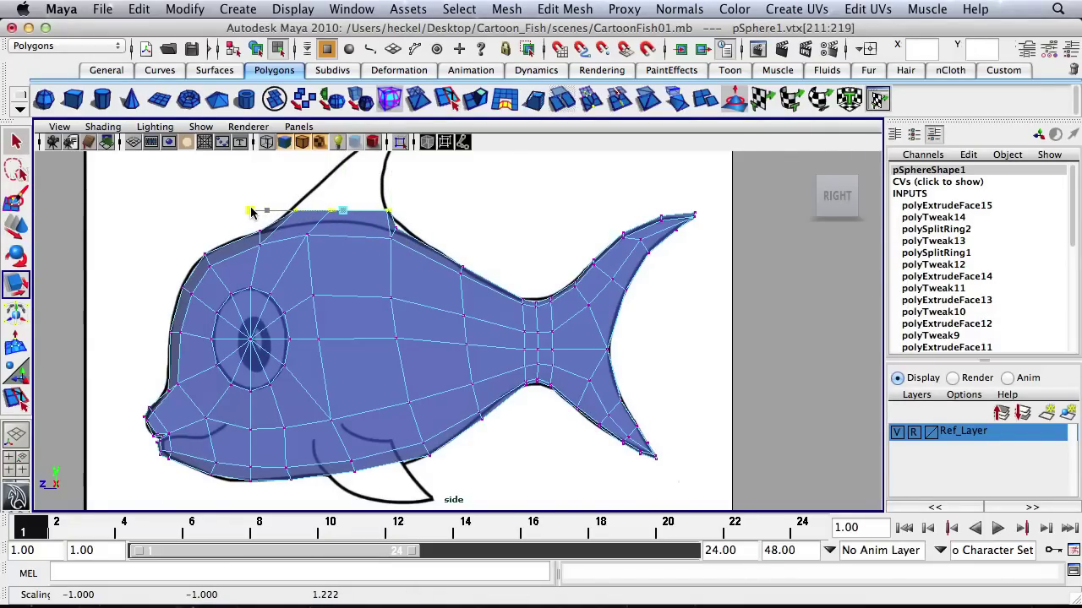
Step: Move the rear vertices of the dorsal fin's top row forward in the side view to meet the reference outline
drag(382, 193, 355, 217)
key(w)
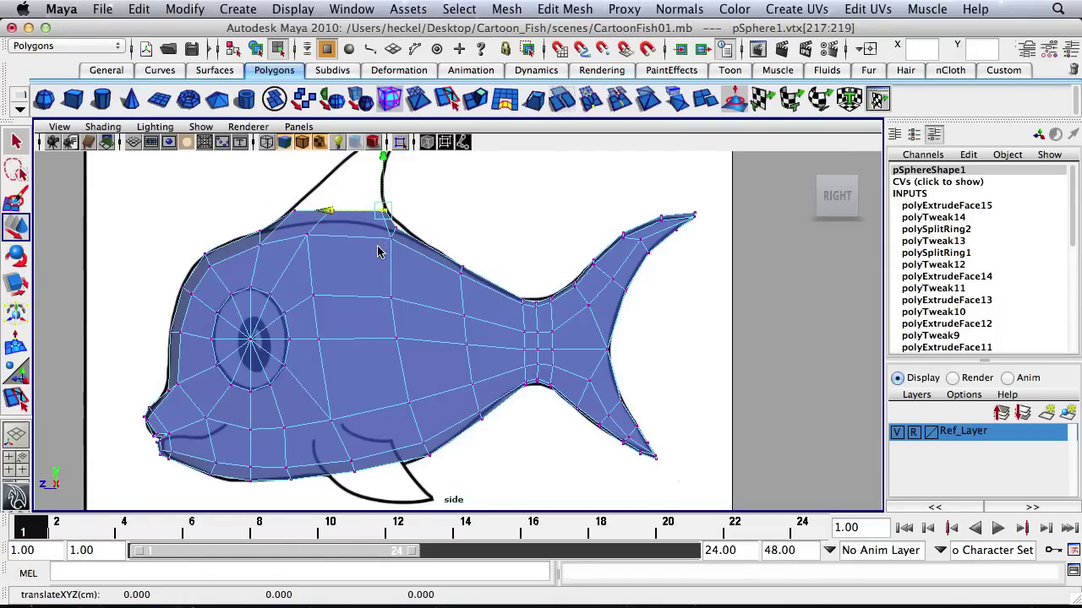
drag(416, 219, 393, 231)
click(455, 235)
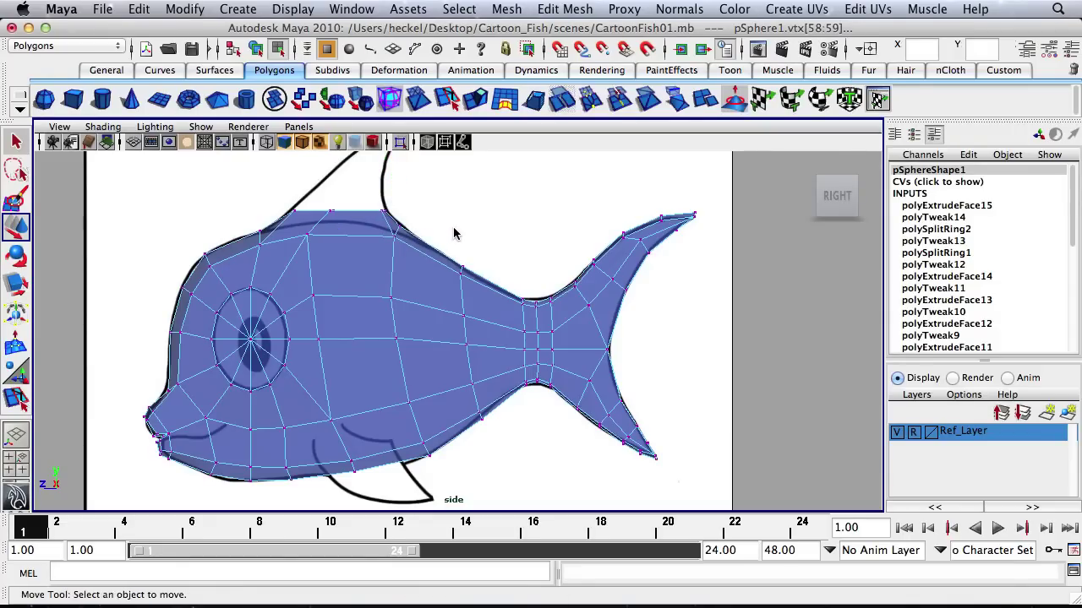
Step: Select the faces along the top of the dorsal fin stub in the perspective view
key(space)
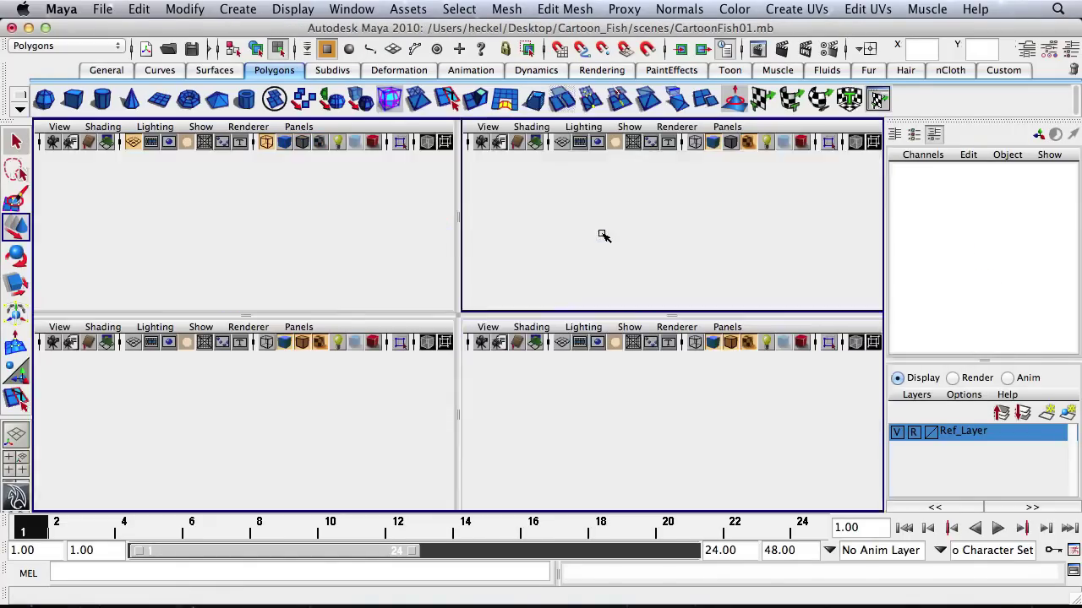
key(space)
alt+drag(603, 234, 460, 311)
alt+right_drag(460, 311, 564, 325)
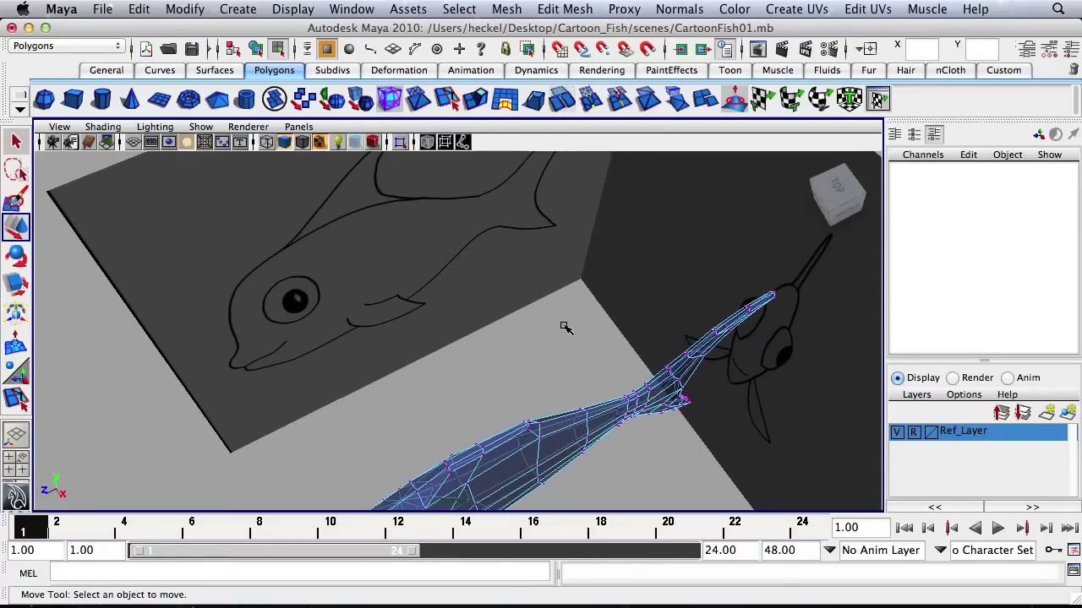
alt+middle_drag(510, 325, 493, 223)
alt+drag(490, 260, 549, 269)
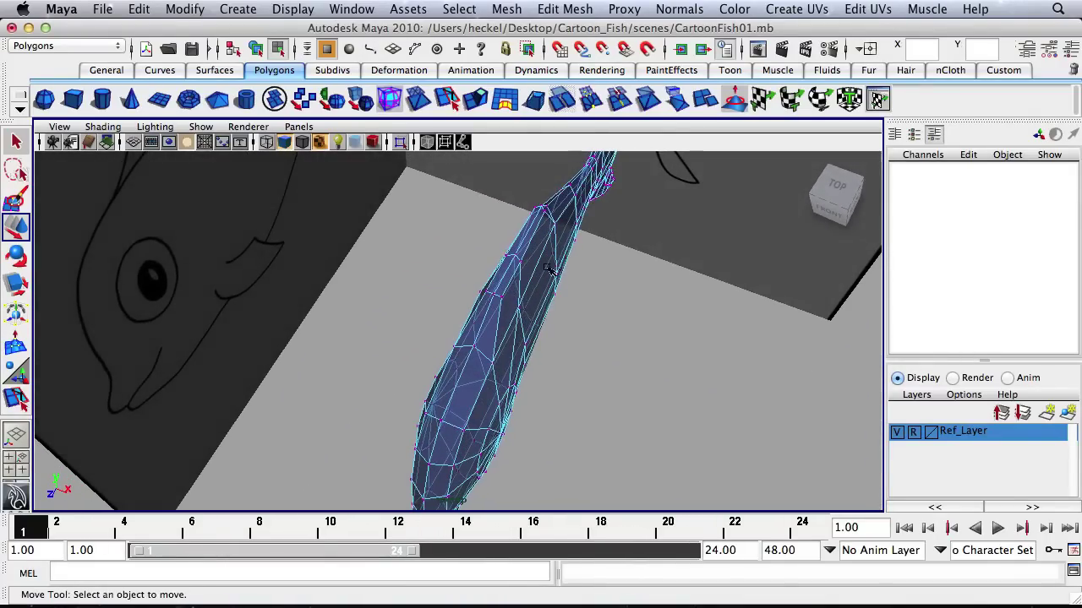
click(495, 294)
drag(478, 326, 452, 306)
key(q)
right_click(450, 308)
click(451, 308)
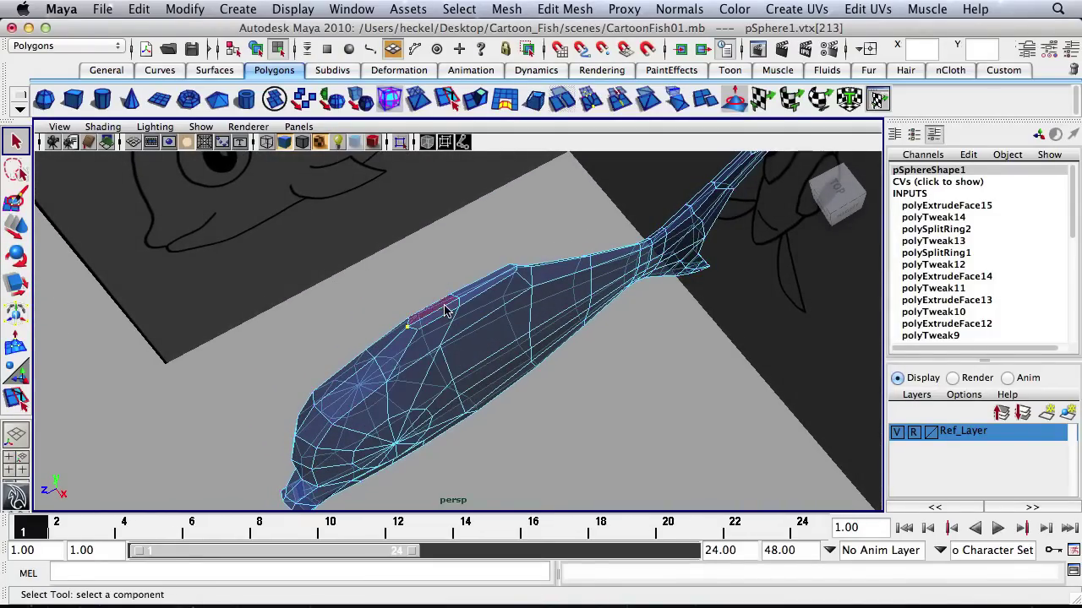
click(444, 305)
shift+click(448, 310)
shift+click(467, 299)
shift+click(465, 289)
Step: Extrude the dorsal fin's top faces upward in the side view and shorten them lengthwise to the reference fin outline
key(space)
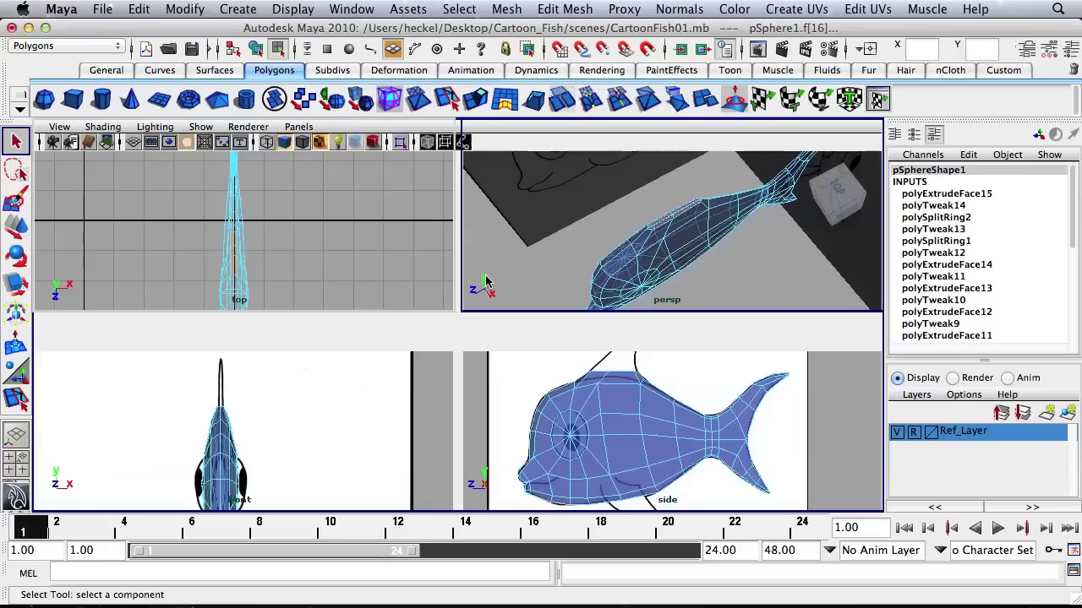
key(space)
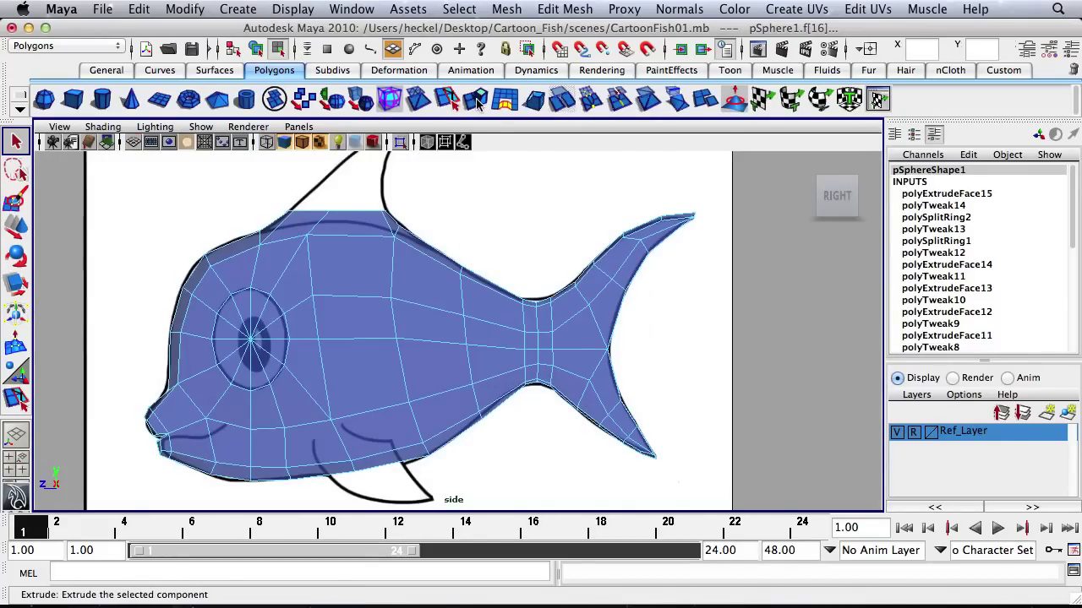
click(478, 102)
alt+middle_drag(328, 176, 338, 286)
drag(322, 269, 323, 236)
mouse_move(400, 291)
mouse_down()
mouse_move(354, 303)
mouse_move(414, 292)
mouse_up()
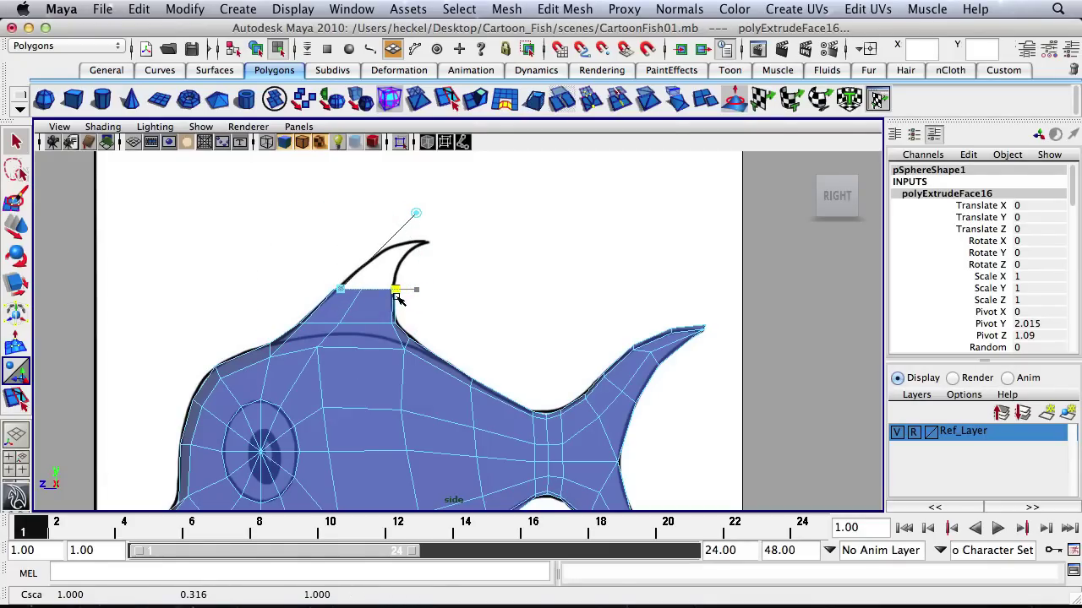
Step: Extrude another dorsal fin segment upward and backward, narrowing it lengthwise to the reference curve
key(g)
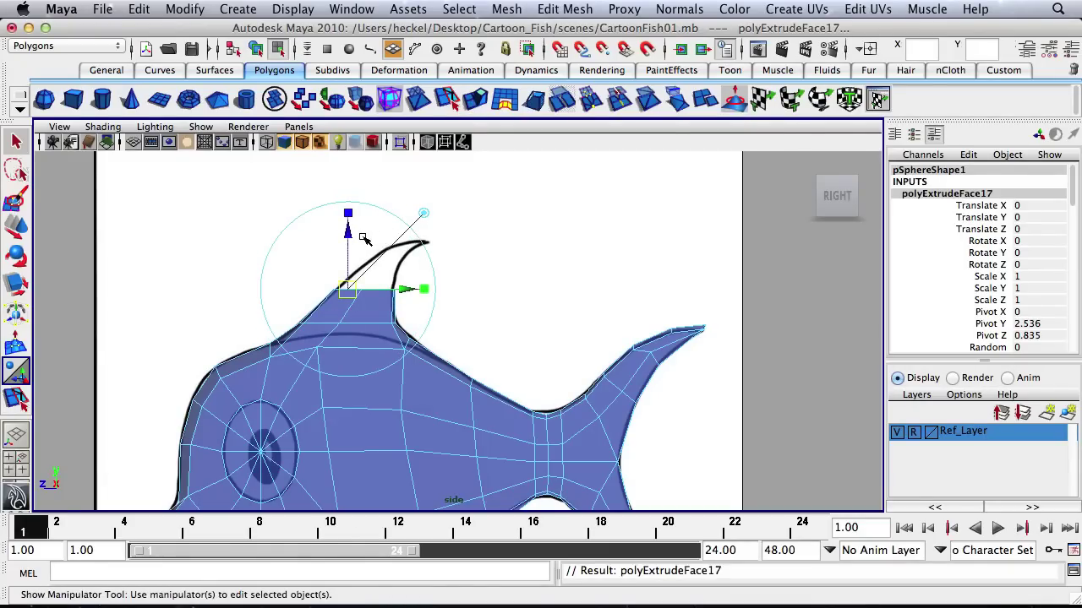
drag(363, 239, 347, 221)
mouse_move(423, 259)
mouse_down()
mouse_move(388, 260)
mouse_move(448, 266)
mouse_move(409, 272)
mouse_up()
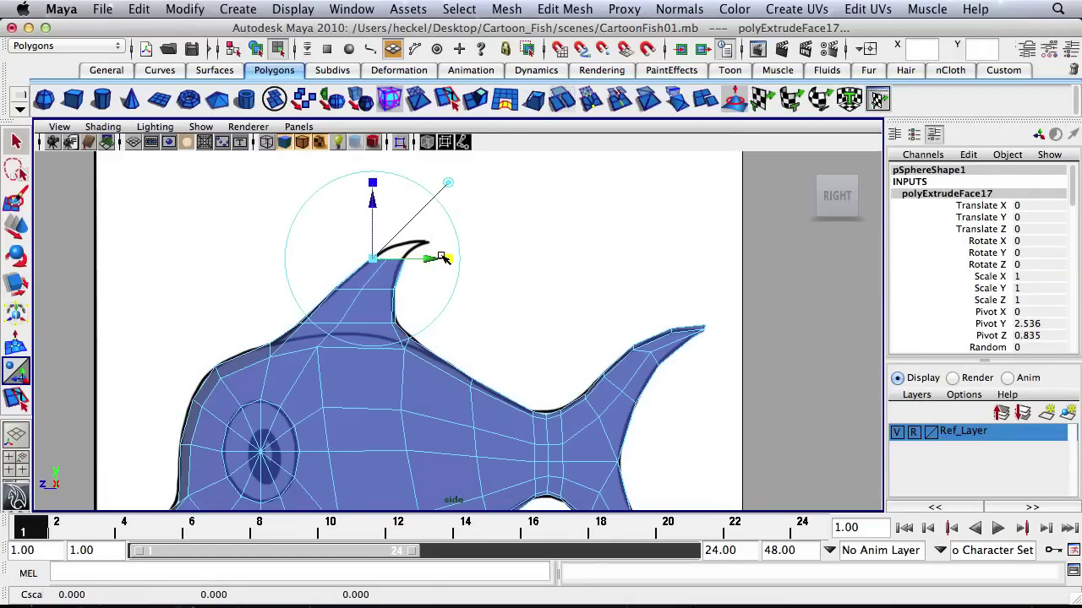
Step: Extrude the final dorsal fin segment to the reference fin tip and shorten it to form the point
key(ctrl+e)
drag(380, 217, 383, 201)
drag(425, 236, 480, 243)
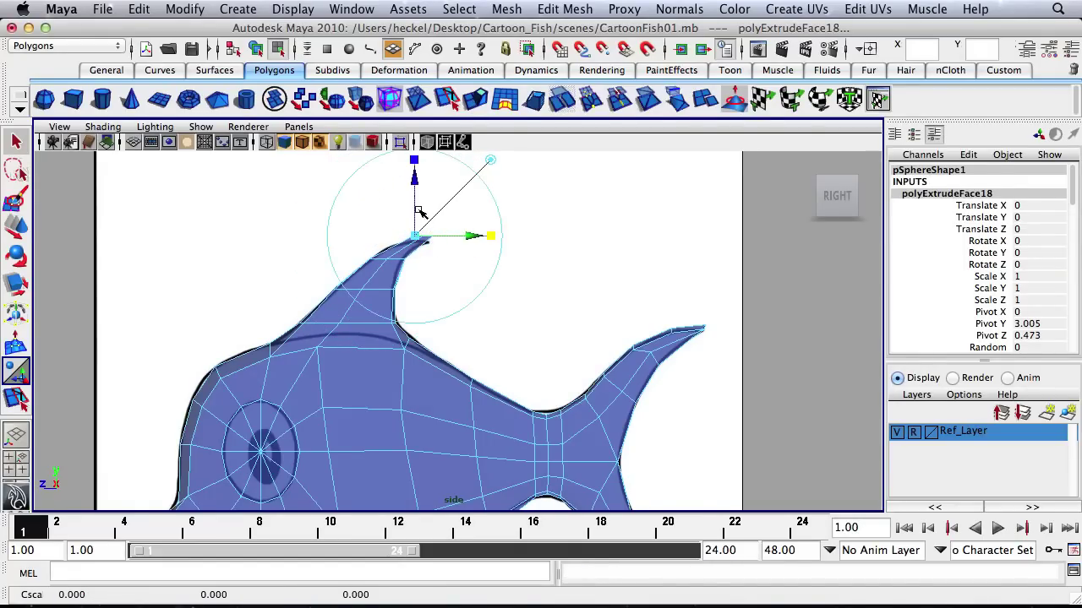
drag(420, 211, 416, 199)
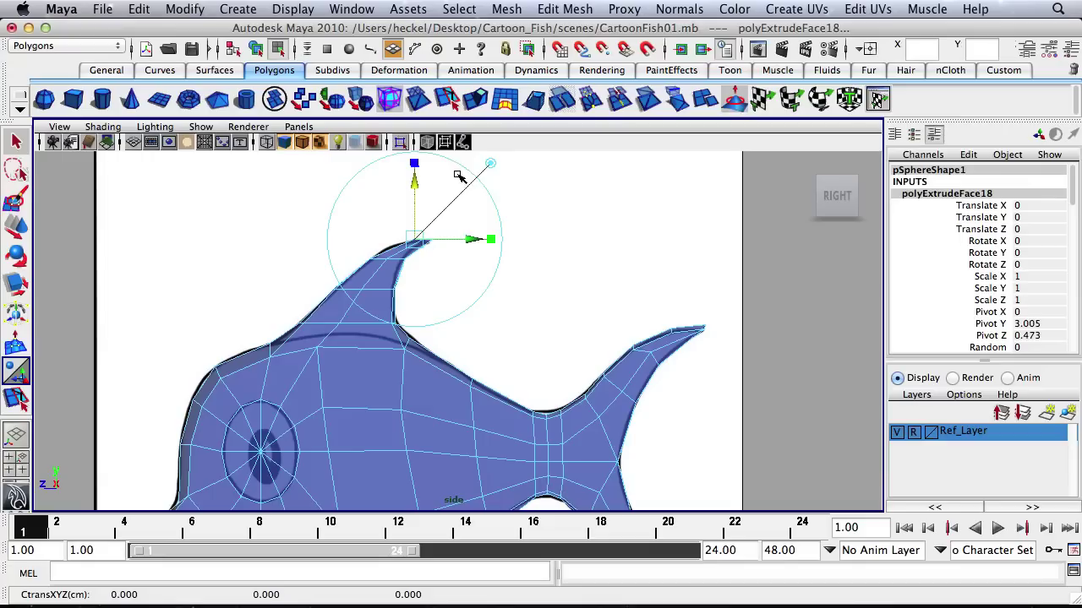
key(e)
mouse_move(458, 165)
mouse_down()
mouse_move(485, 178)
mouse_move(448, 280)
mouse_move(464, 272)
mouse_up()
key(z)
Step: Select the rearmost vertices of the dorsal fin tip in the side view and move them onto the reference tip
alt+right_drag(466, 243, 697, 243)
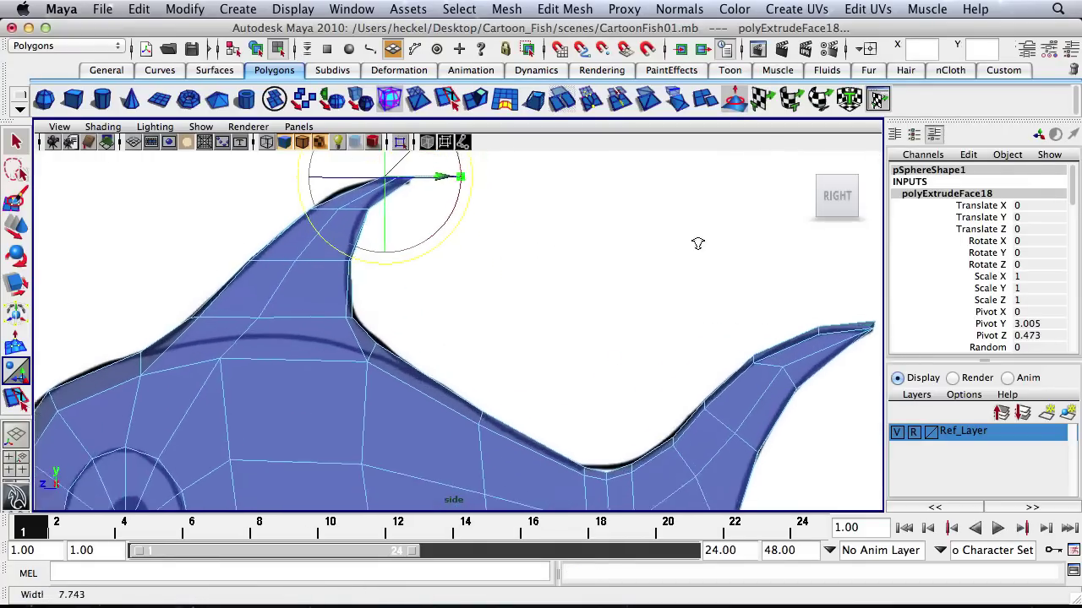
alt+middle_drag(434, 249, 451, 302)
right_drag(342, 263, 292, 258)
drag(404, 244, 428, 234)
key(w)
click(416, 232)
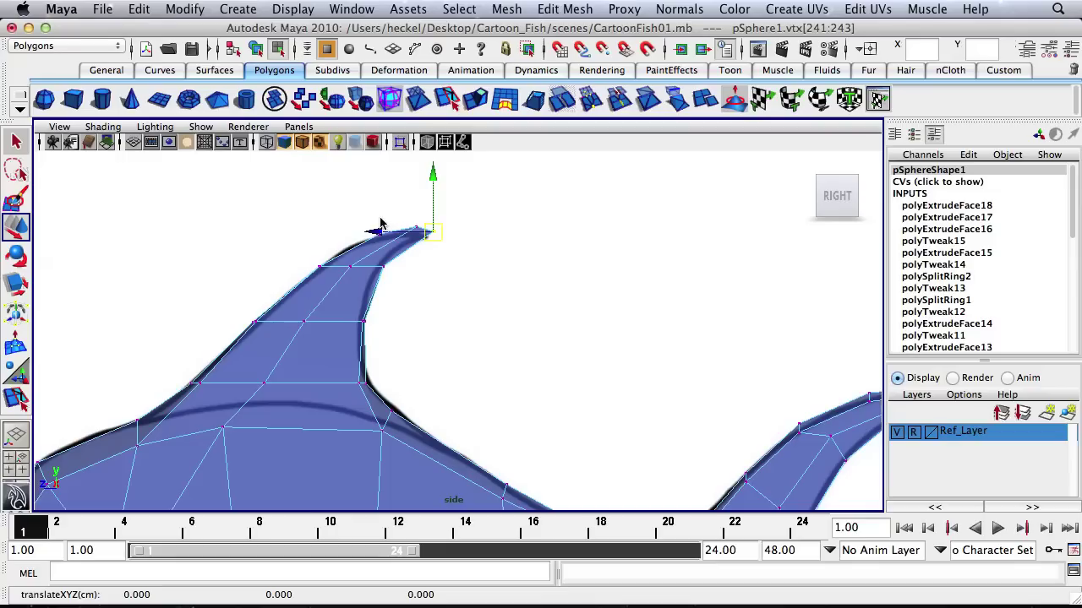
Step: Fit the vertices around the dorsal fin's tip and upper rear edge to the curved reference outline
alt+right_drag(454, 252, 562, 259)
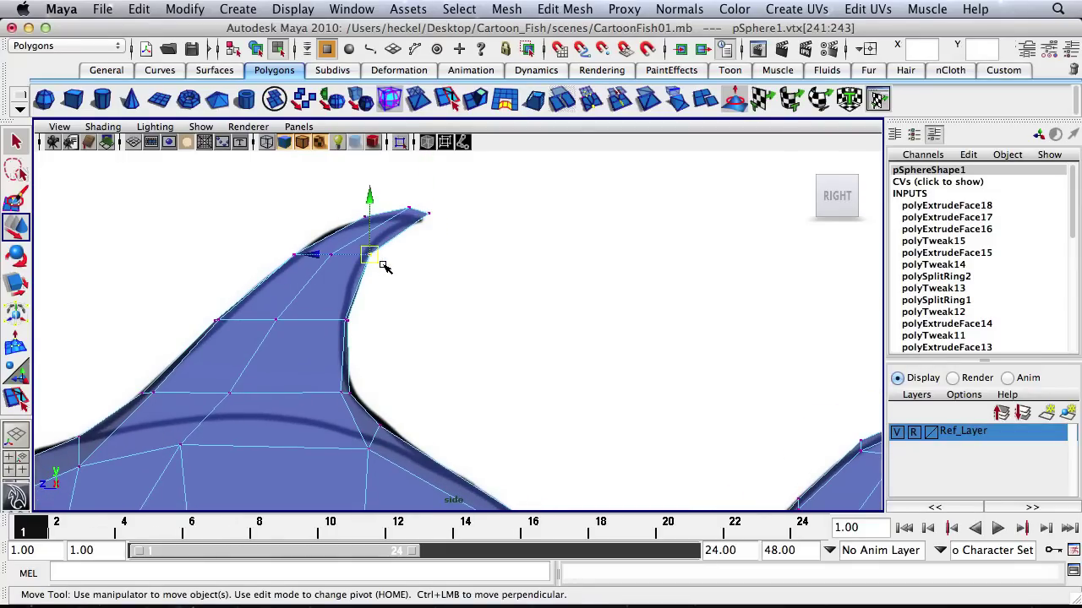
drag(385, 267, 364, 260)
drag(425, 208, 366, 228)
click(473, 196)
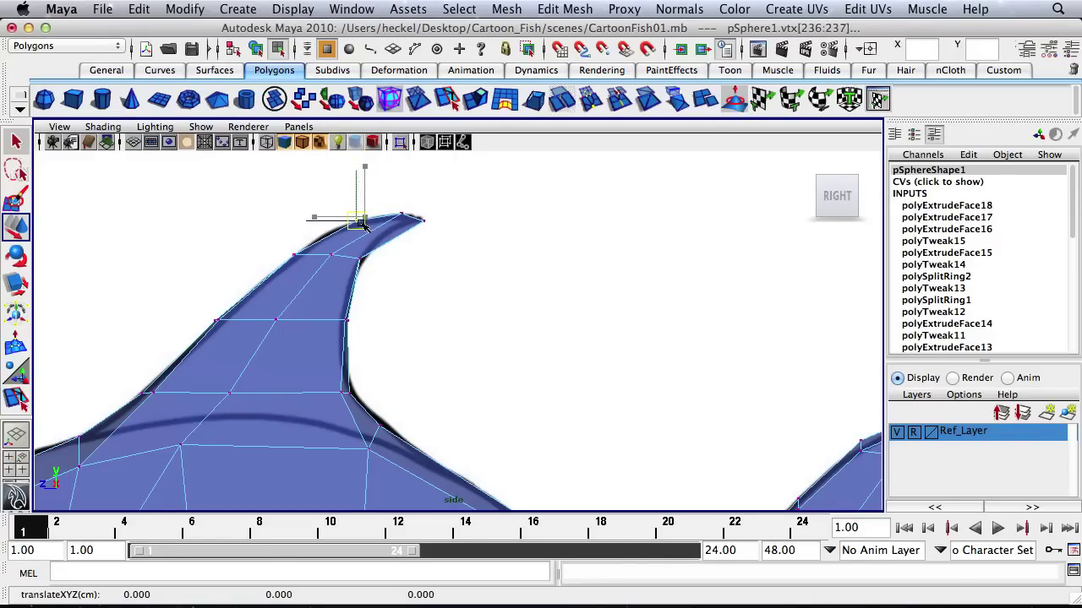
drag(424, 209, 425, 220)
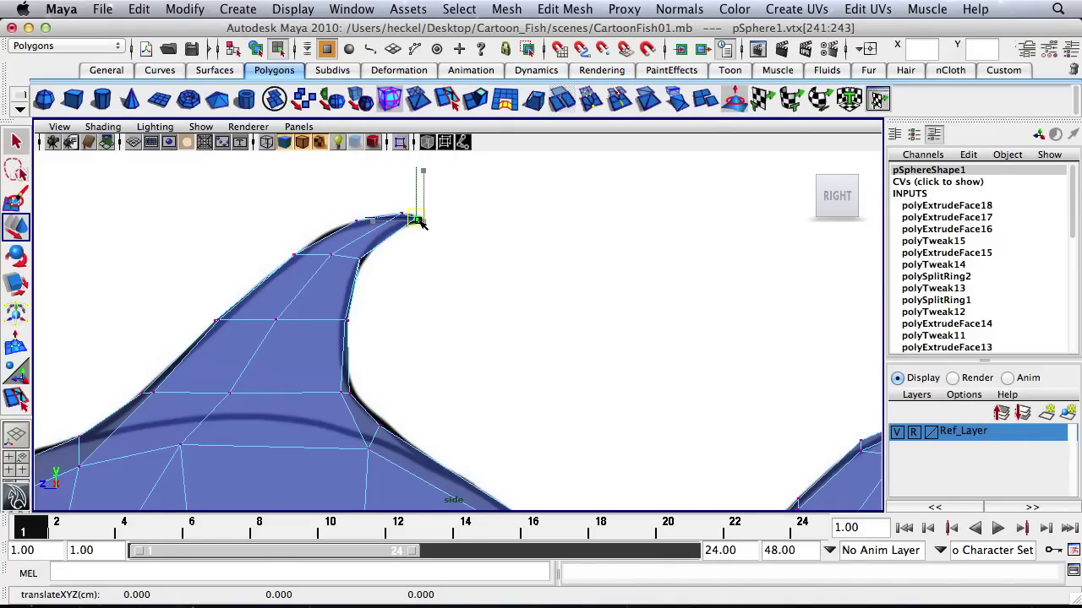
click(454, 222)
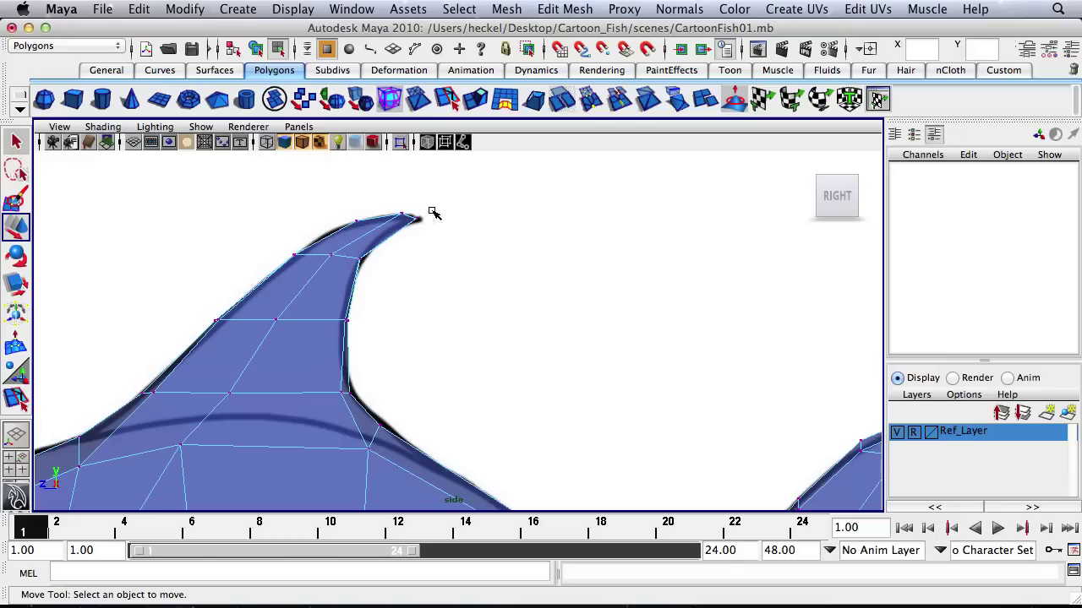
Step: Narrow all the dorsal fin's vertex rows above its base in the front view
scroll(423, 234, down, 8)
key(space)
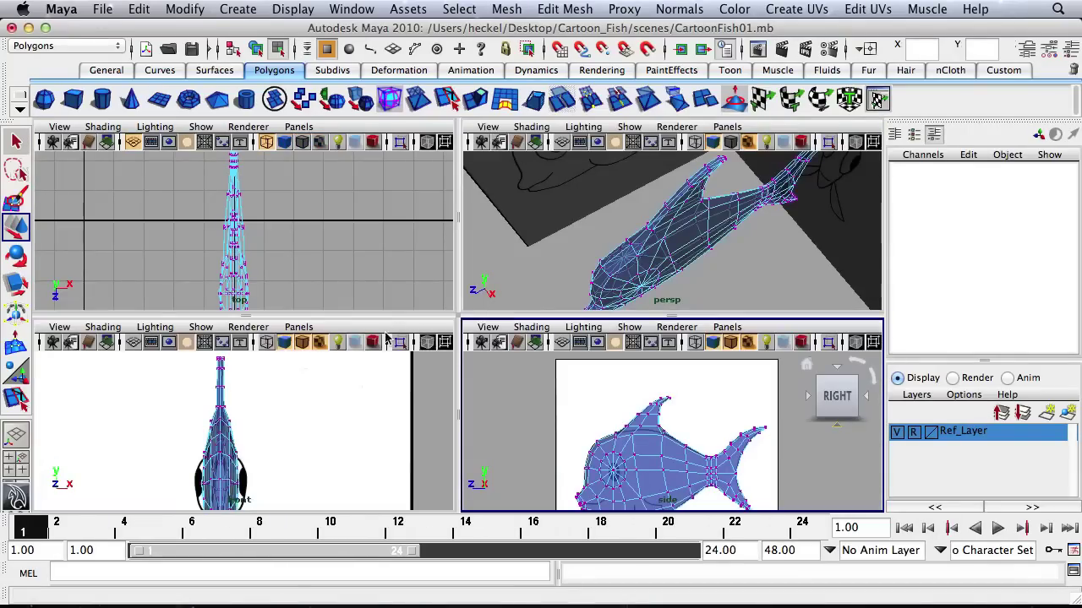
key(space)
alt+right_drag(299, 250, 392, 250)
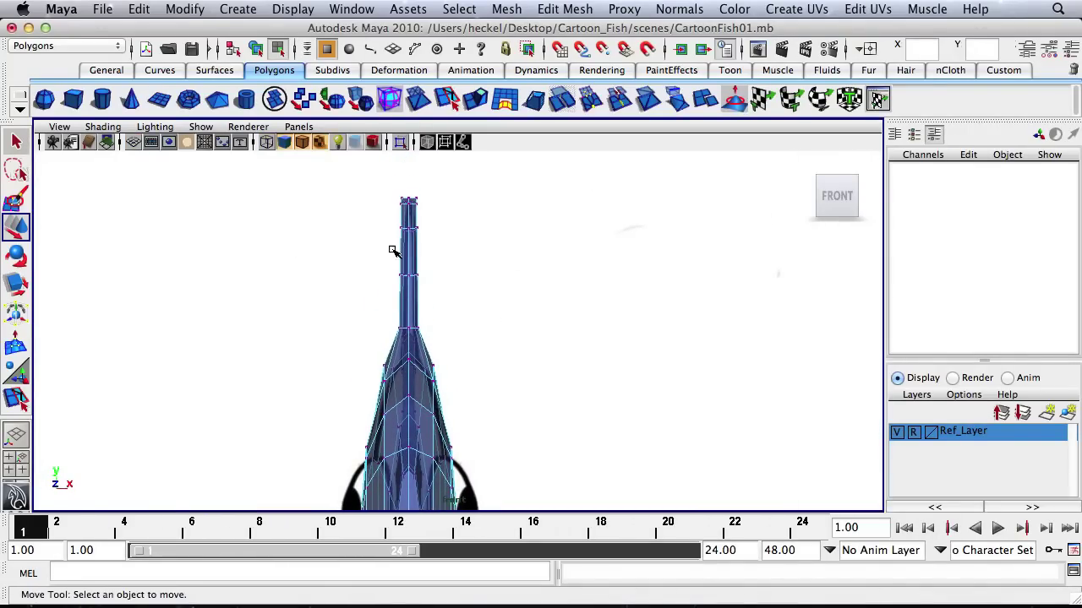
drag(479, 310, 479, 309)
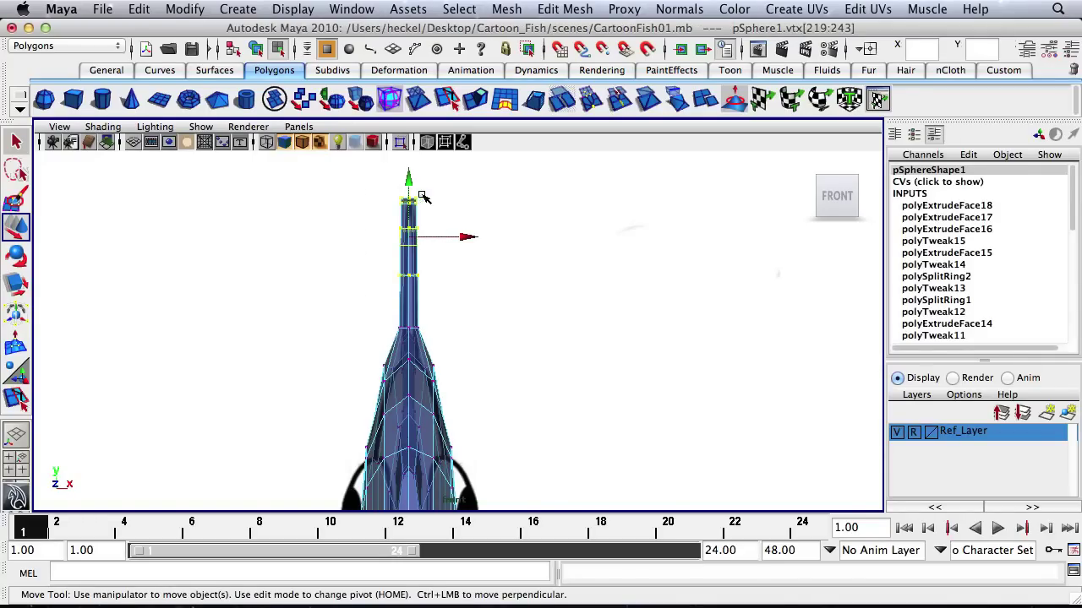
key(r)
drag(333, 238, 346, 240)
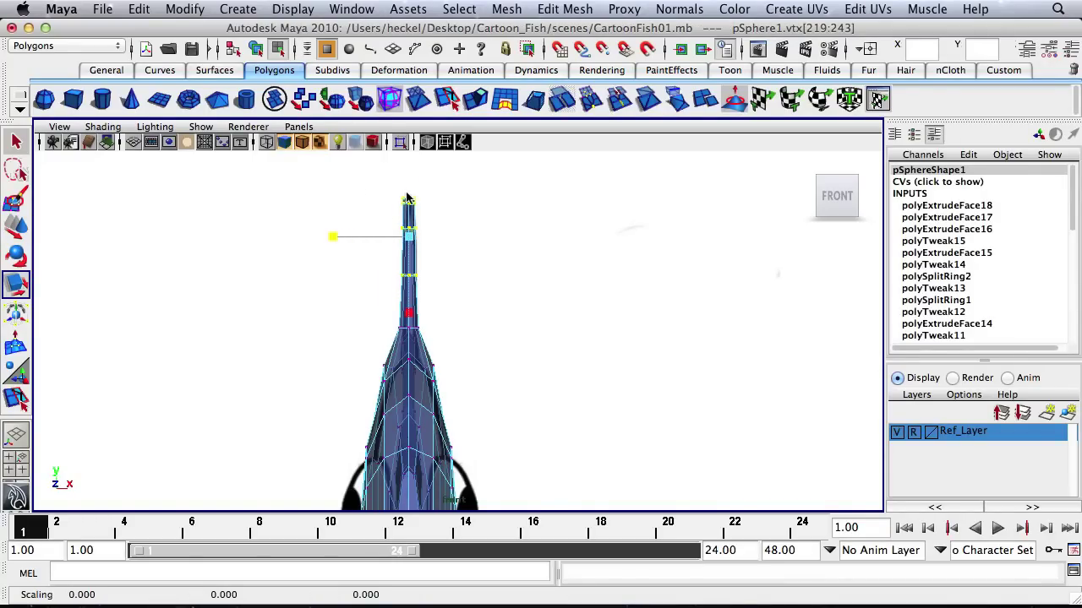
Step: Taper the dorsal fin's upper vertex rows and its tip progressively thinner in the front view
drag(386, 184, 461, 266)
drag(330, 218, 352, 223)
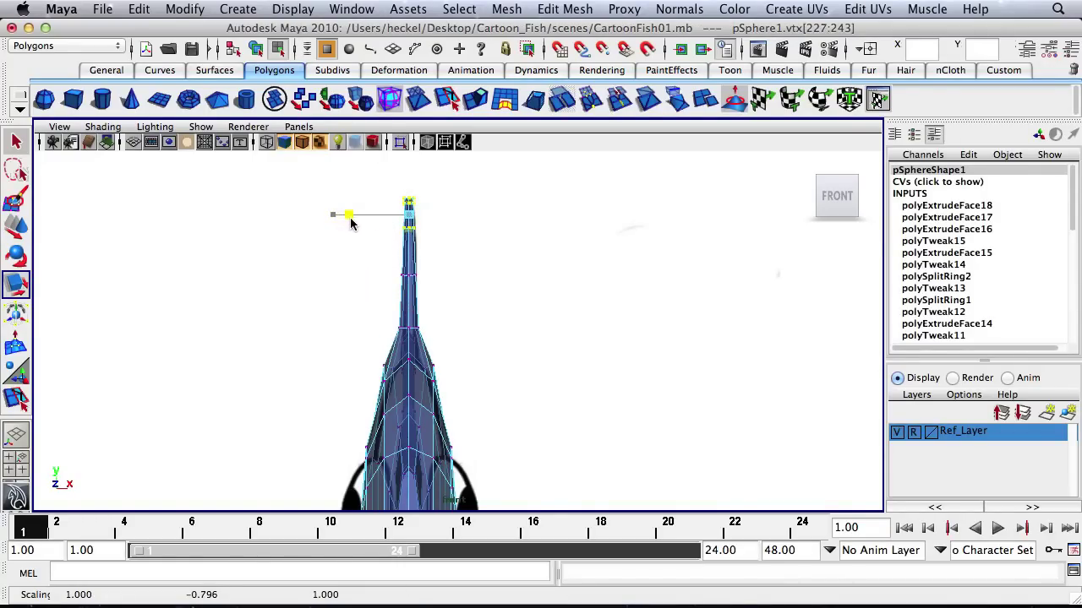
drag(391, 187, 438, 217)
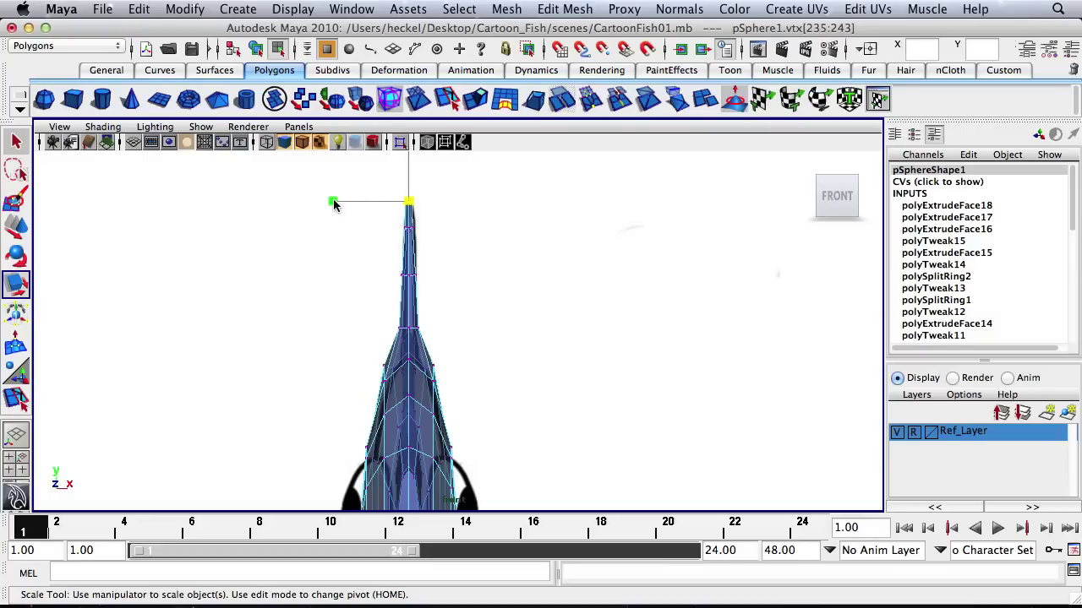
drag(334, 205, 344, 209)
click(507, 254)
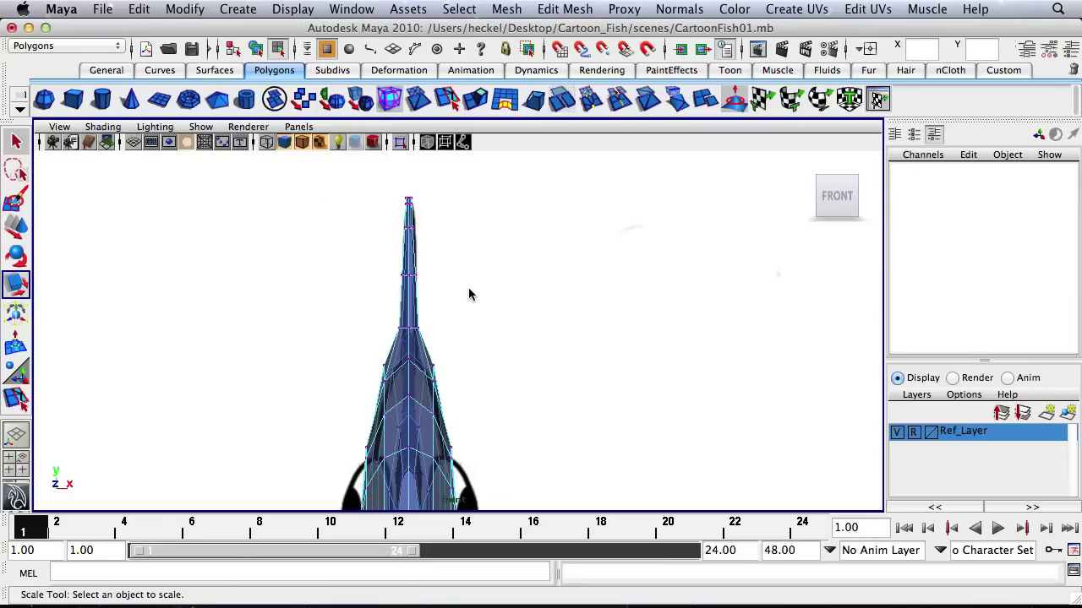
Step: Examine the finished dorsal fin and overall fish shape from several angles in the perspective view
key(space)
key(space)
alt+drag(644, 232, 445, 242)
alt+right_drag(473, 245, 579, 257)
alt+middle_drag(539, 280, 544, 201)
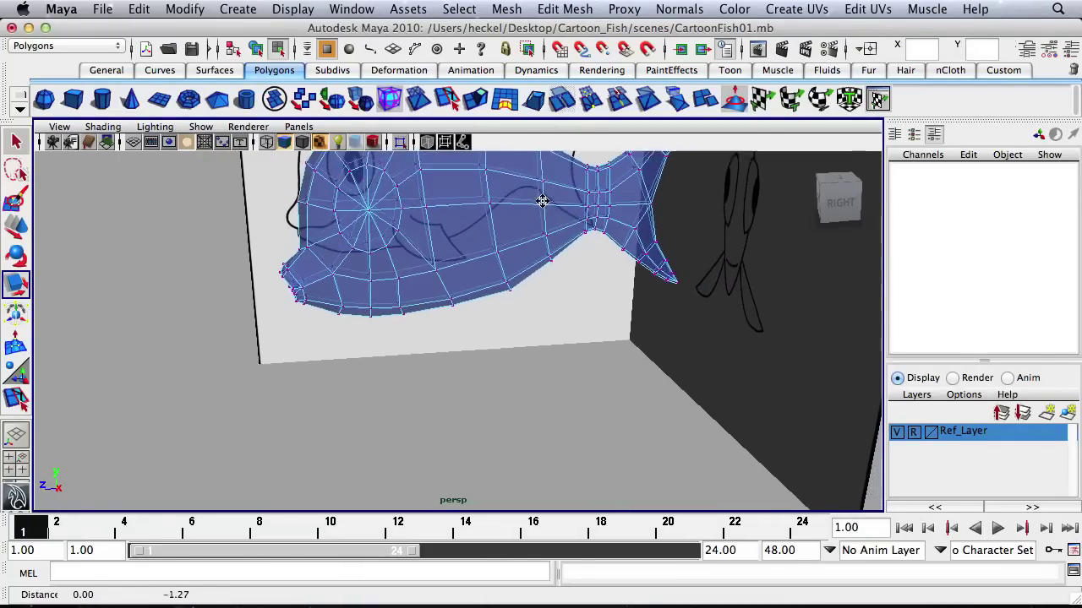
alt+drag(517, 236, 481, 297)
alt+middle_drag(539, 245, 546, 321)
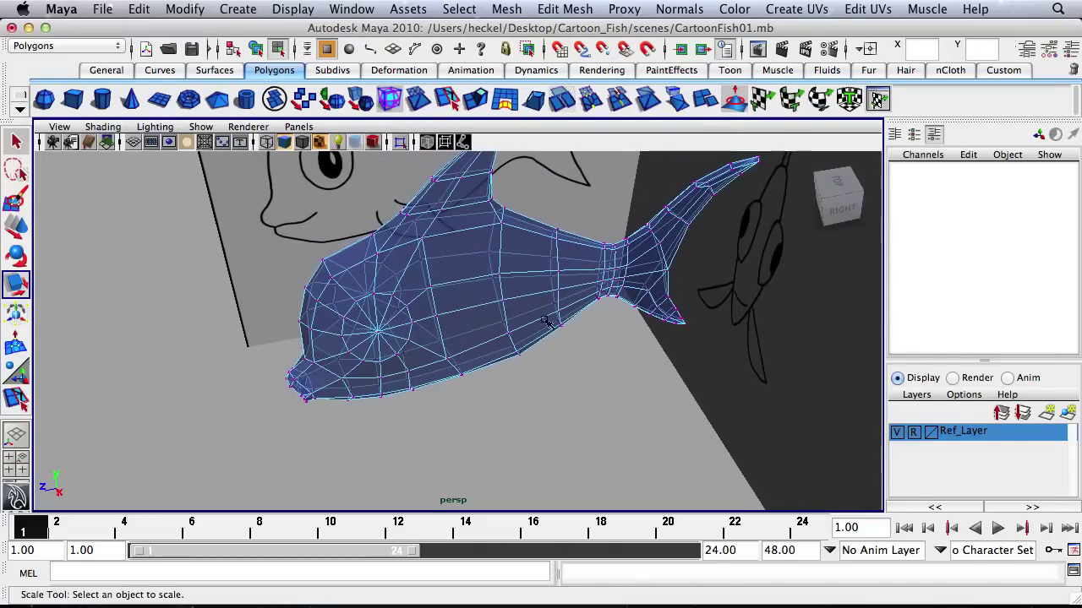
alt+right_drag(546, 321, 481, 329)
alt+drag(486, 372, 476, 322)
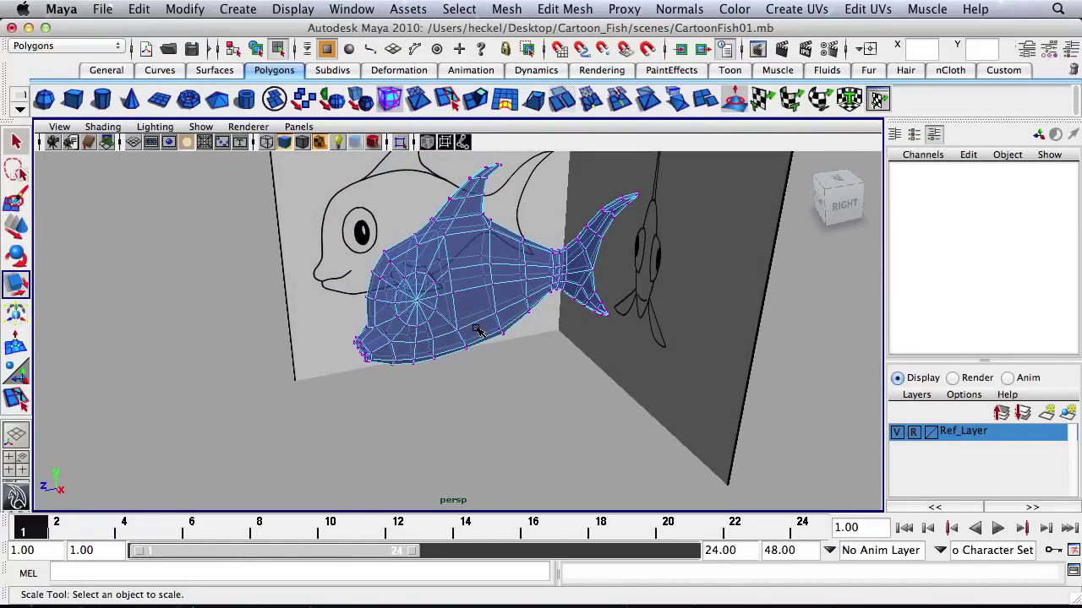
Step: Select the single lower-body face where the side fin's reference outline begins and extrude it
right_drag(475, 330, 464, 307)
click(473, 311)
key(space)
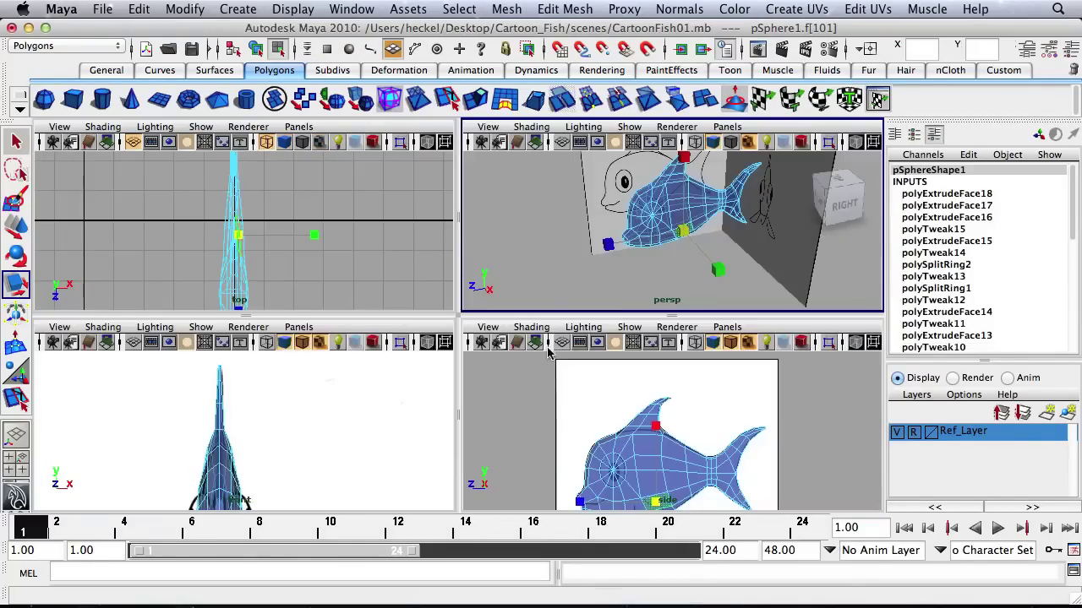
key(space)
alt+right_drag(623, 410, 324, 325)
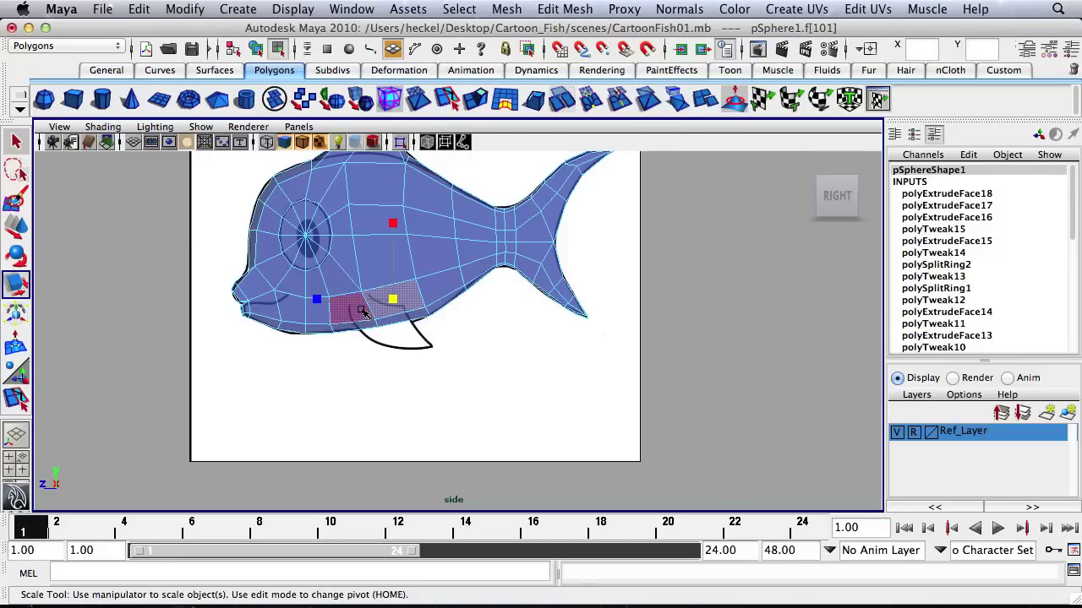
click(362, 311)
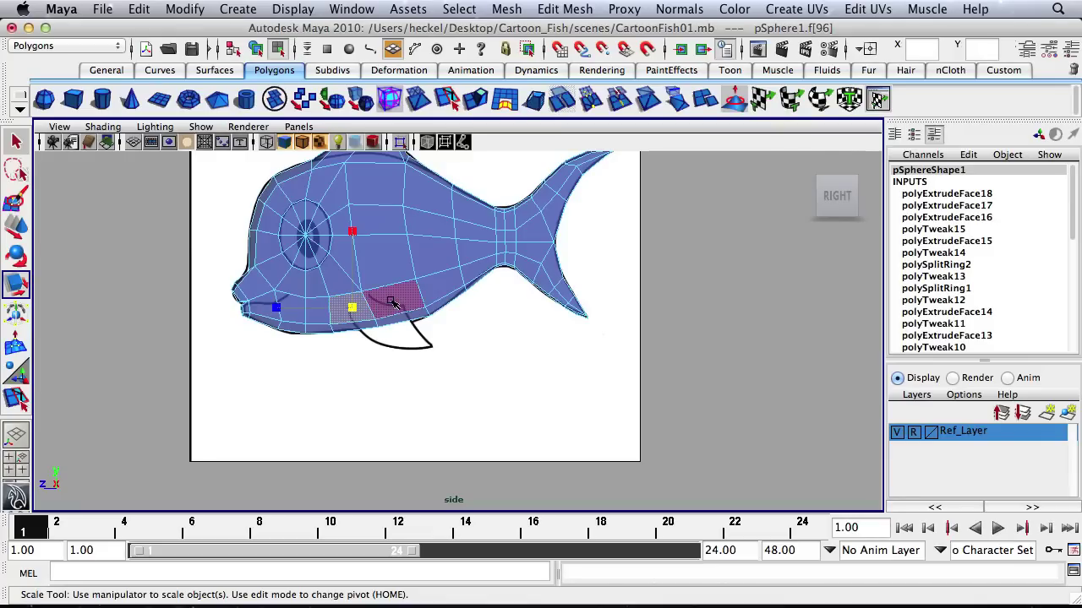
key(space)
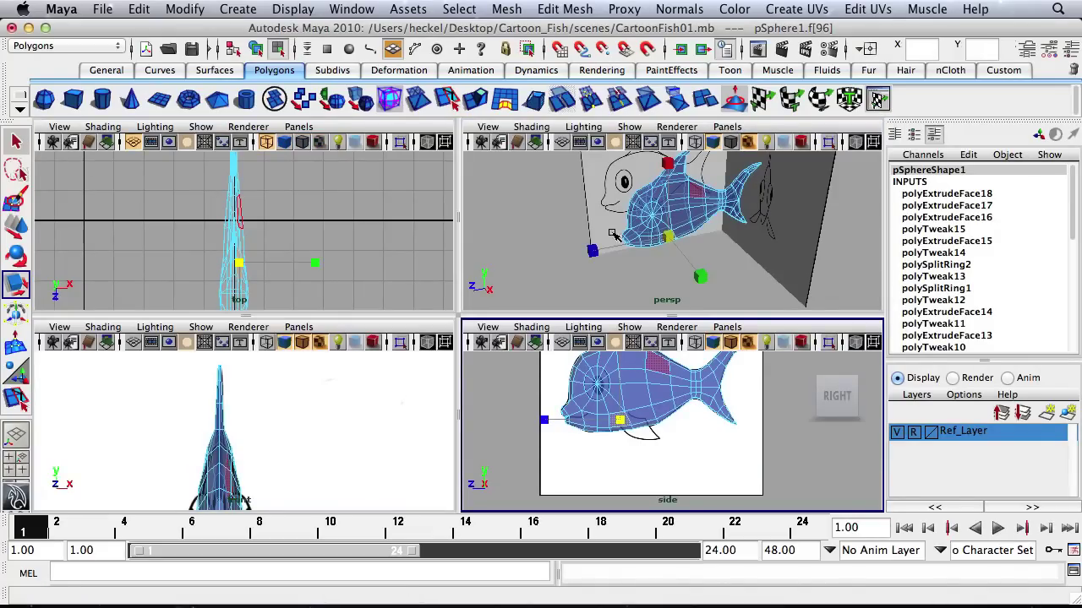
alt+middle_drag(627, 258, 589, 236)
click(480, 102)
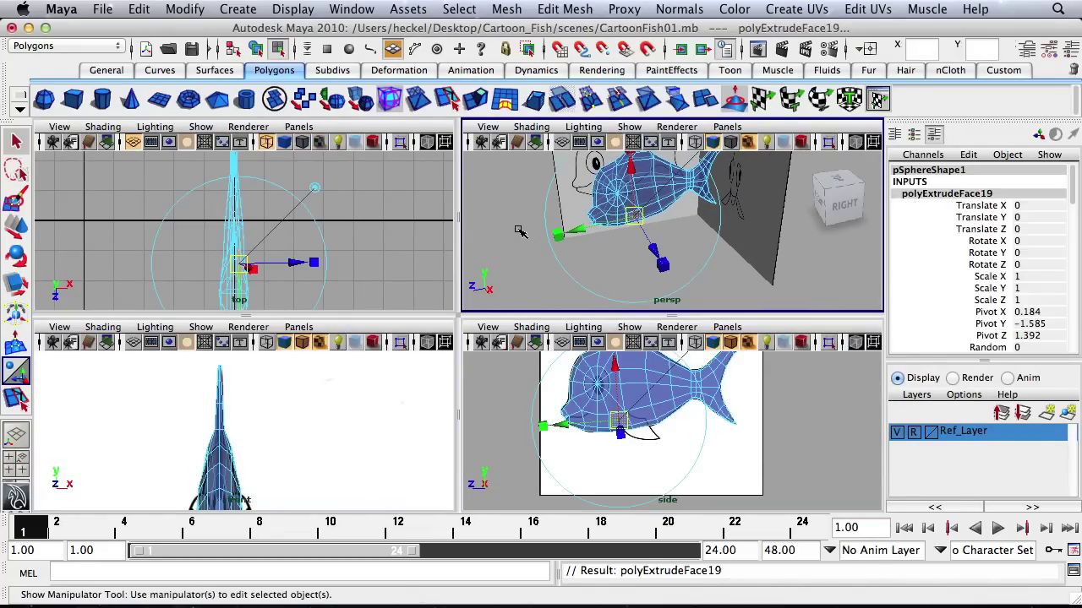
Step: Shrink the extruded side-fin face uniformly within its border, and flatten its height further to form a slim fin root
alt+right_drag(582, 247, 647, 239)
alt+middle_drag(647, 239, 733, 290)
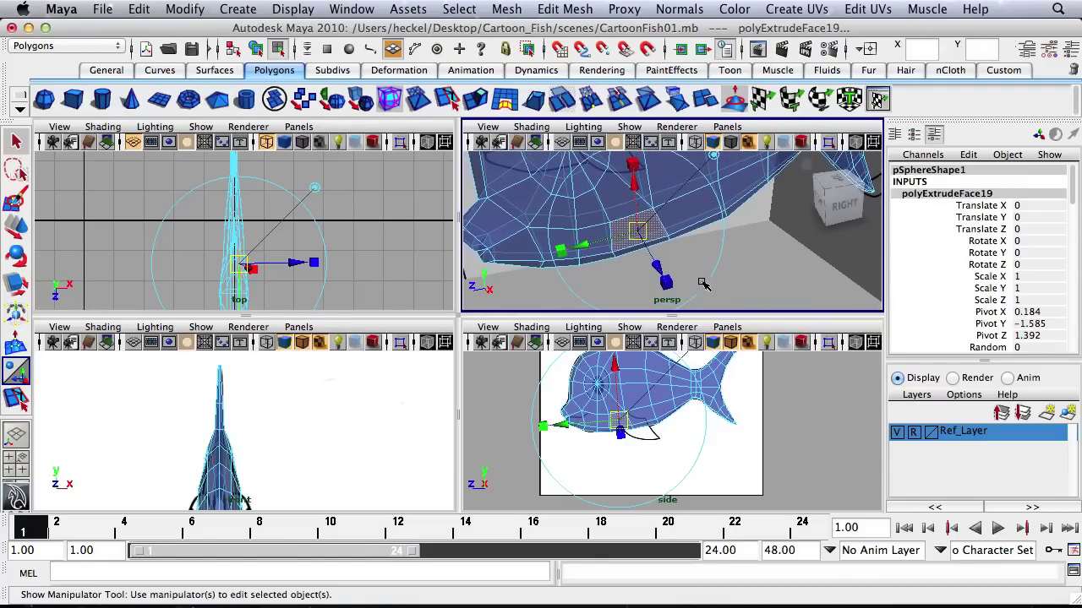
click(560, 252)
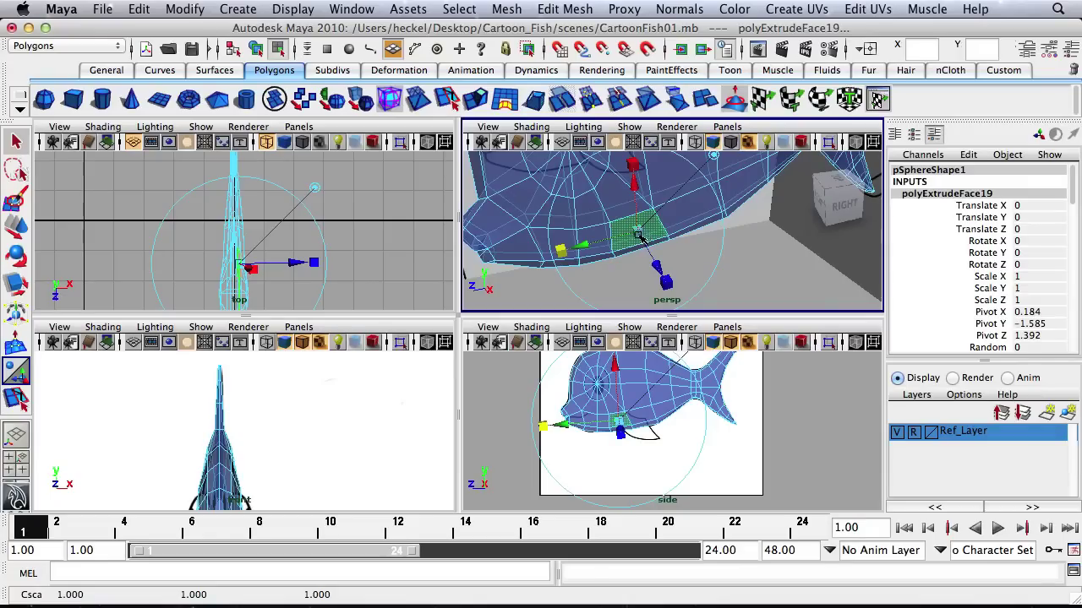
drag(642, 232, 620, 238)
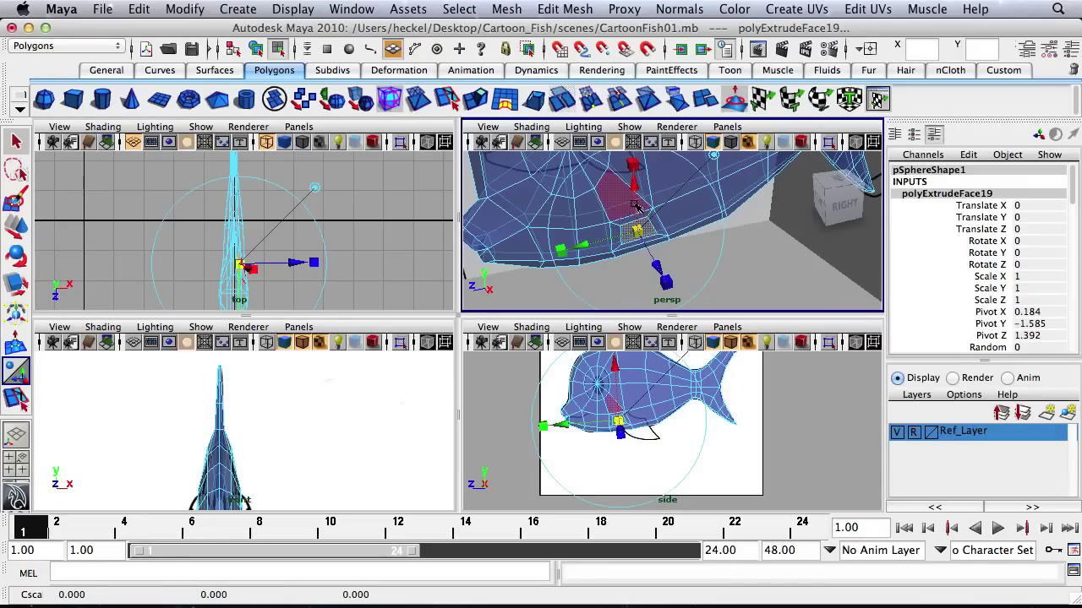
drag(636, 164, 633, 173)
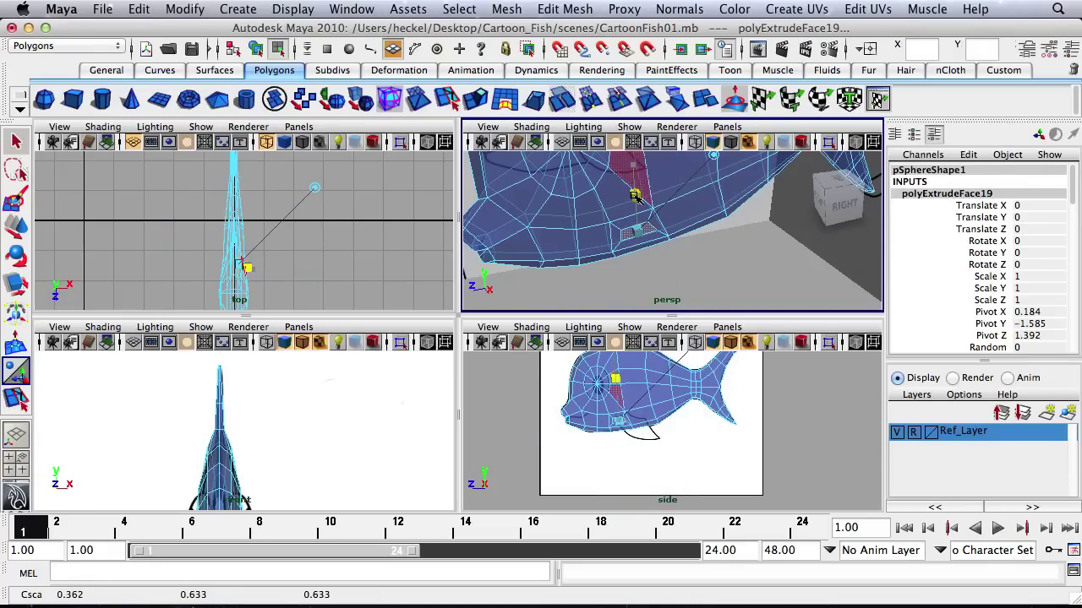
drag(635, 200, 635, 200)
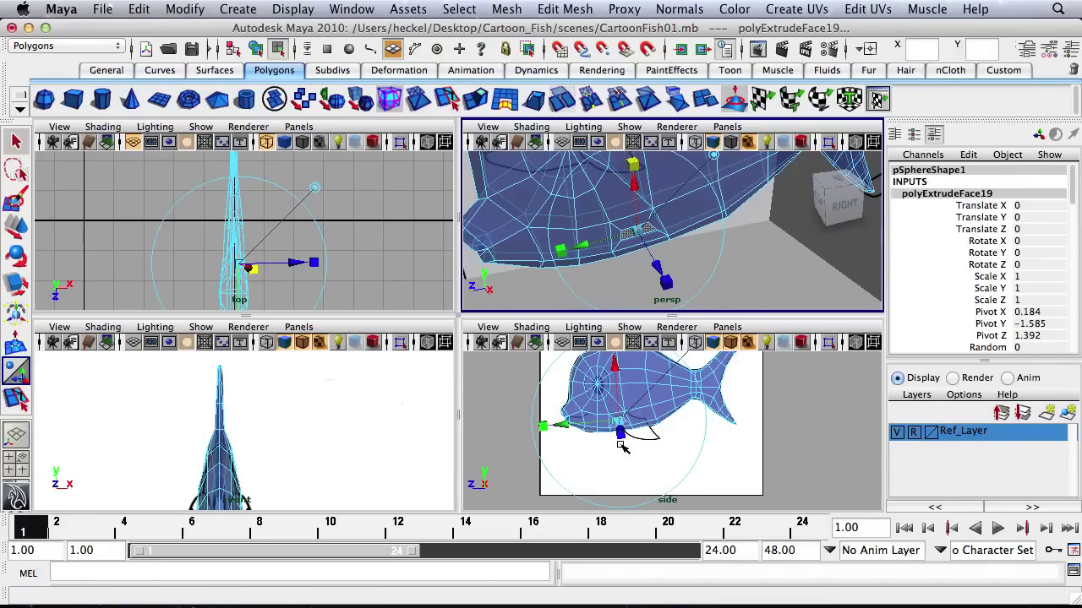
Step: Extrude the fin root face a short way outward in the front view and flatten the stub's end
key(space)
alt+right_drag(335, 299, 445, 305)
alt+middle_drag(445, 306, 527, 285)
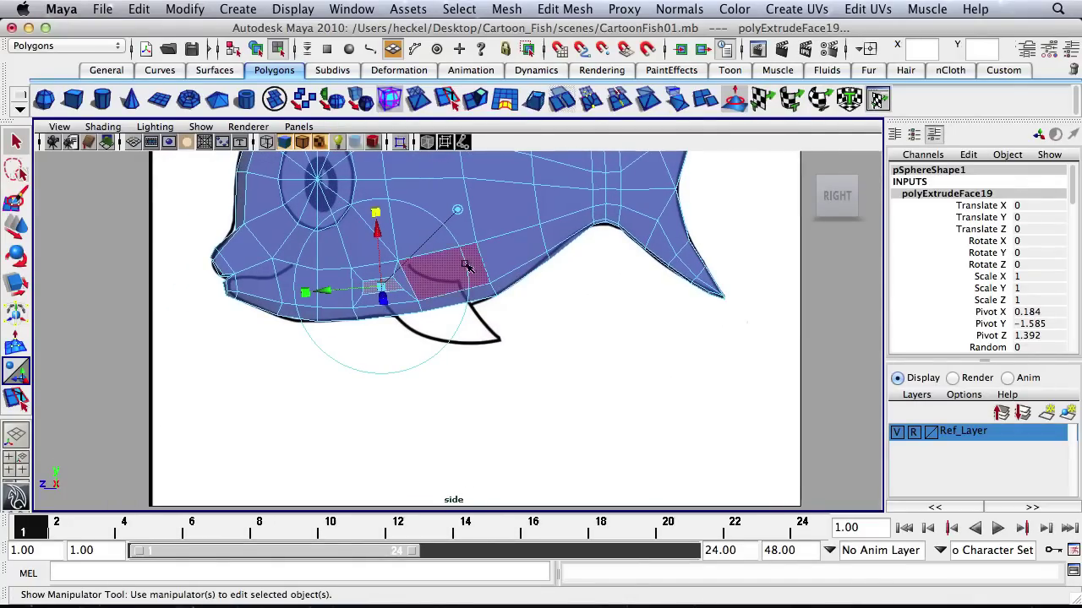
click(475, 100)
key(space)
alt+middle_drag(364, 422, 357, 275)
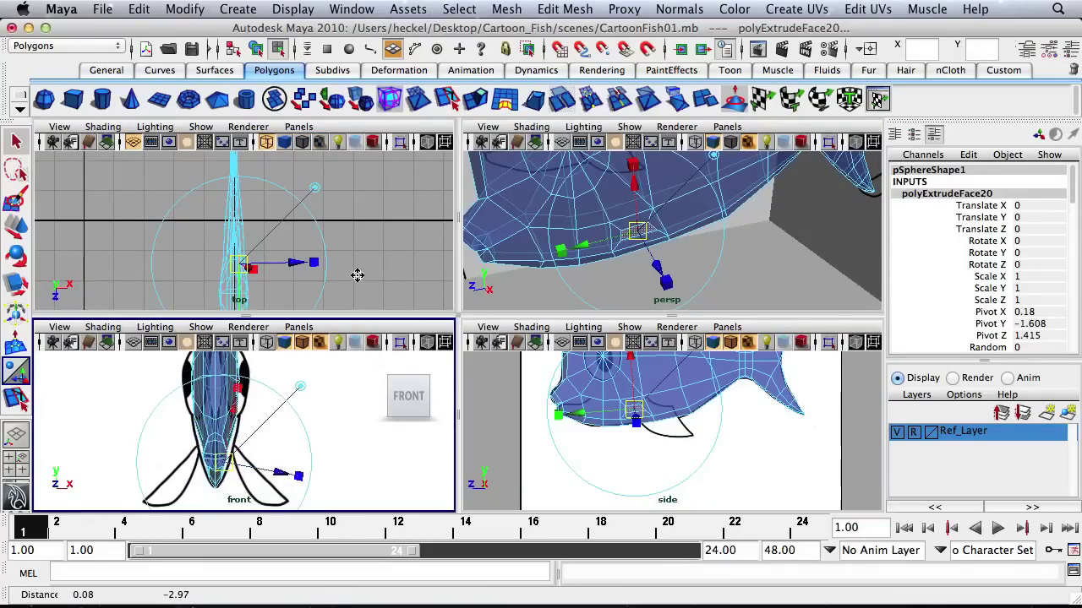
drag(279, 471, 300, 475)
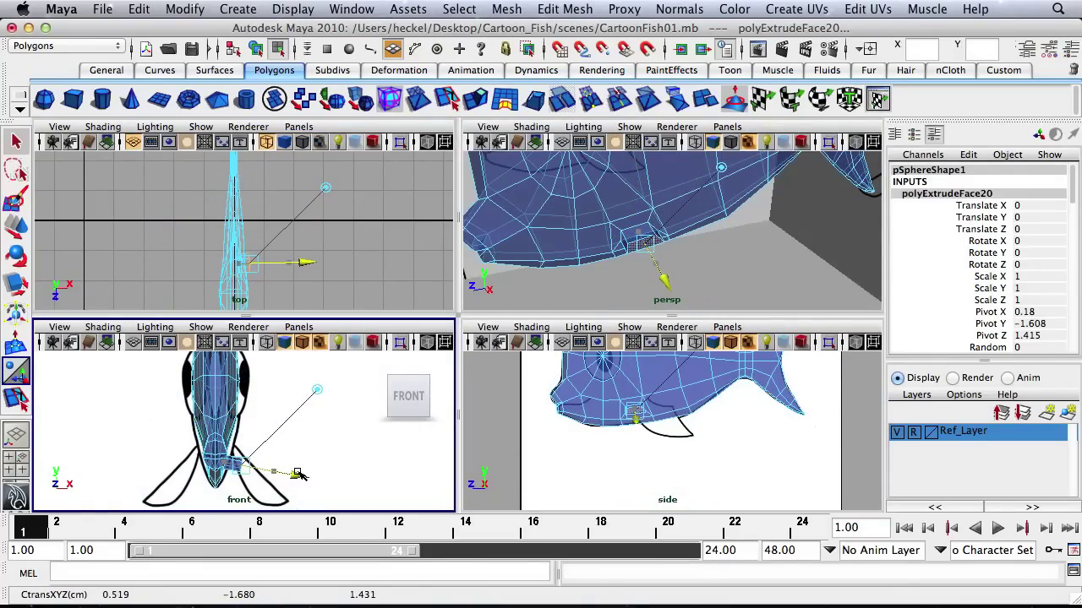
alt+right_drag(299, 474, 330, 453)
alt+middle_drag(330, 454, 350, 352)
drag(311, 409, 294, 406)
alt+middle_drag(329, 395, 329, 446)
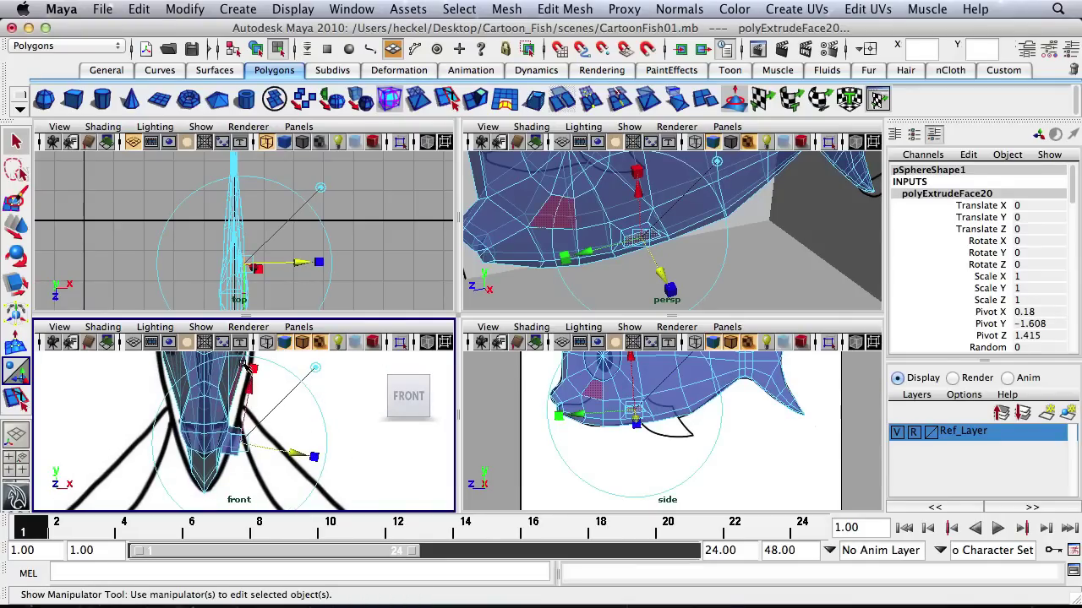
drag(252, 370, 246, 409)
Step: Extrude a second side-fin segment outward from the stub and widen its end in the top view
alt+right_drag(224, 273, 283, 285)
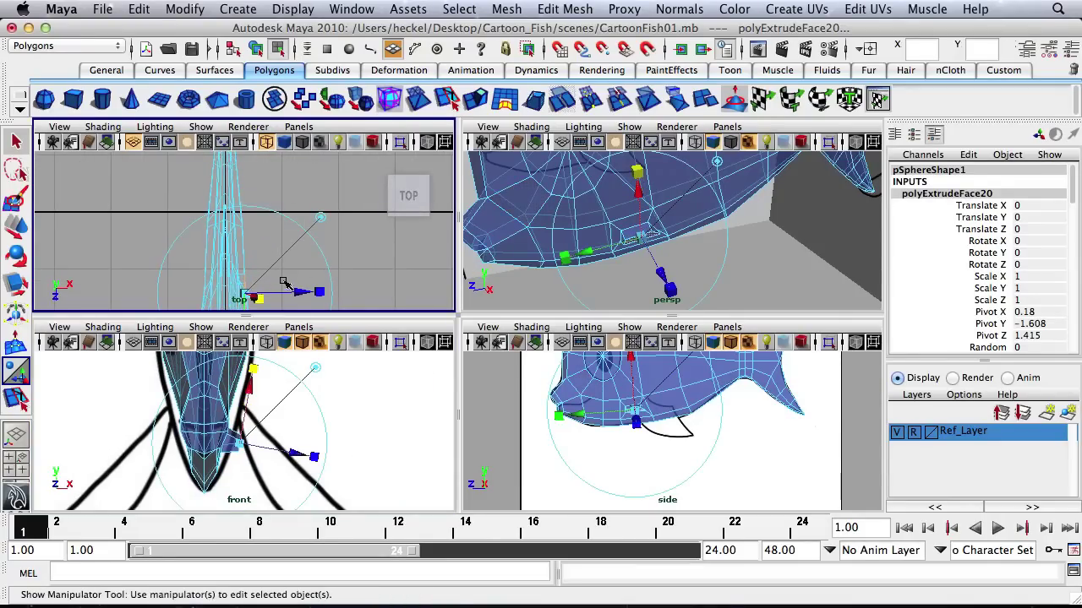
alt+middle_drag(283, 284, 284, 171)
alt+drag(681, 265, 674, 293)
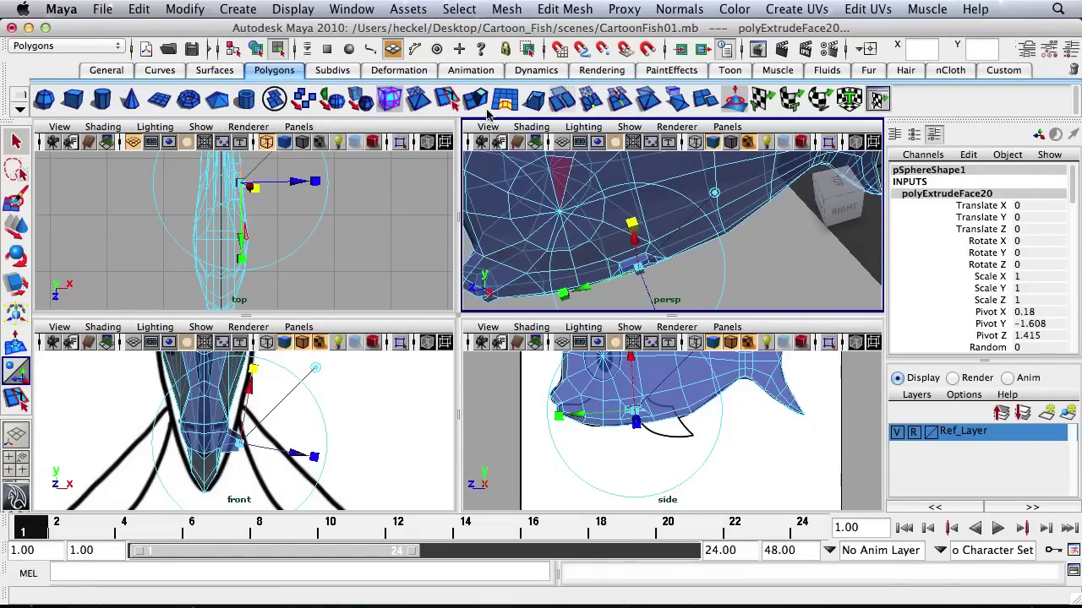
click(476, 100)
drag(291, 185, 310, 189)
drag(262, 258, 263, 289)
Step: Extrude a longer third side-fin segment outward and widen its end slightly in the top view
click(476, 101)
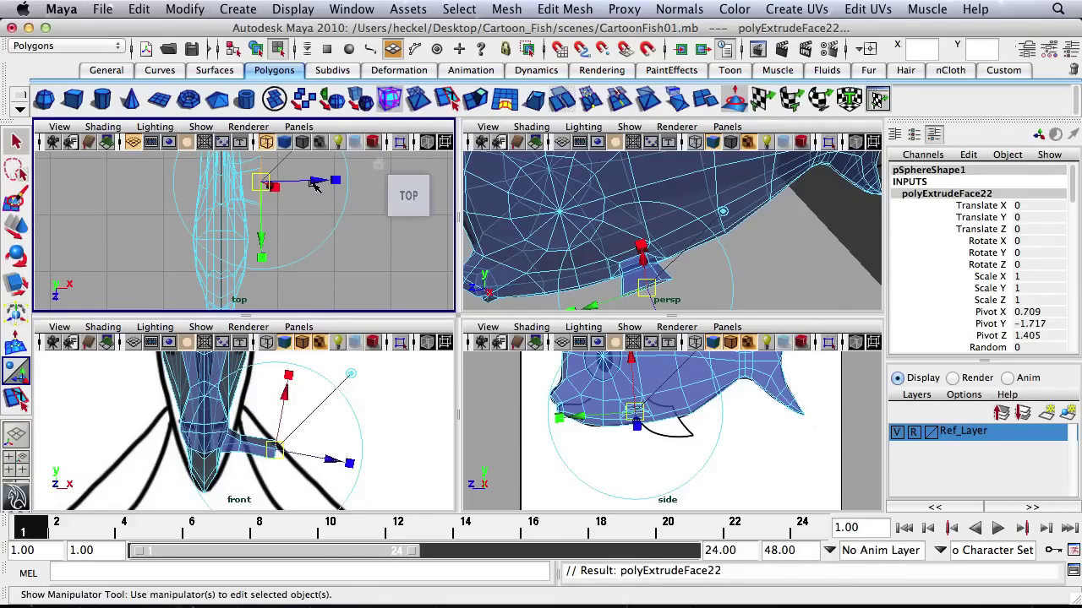
drag(317, 180, 363, 181)
alt+middle_drag(316, 218, 290, 234)
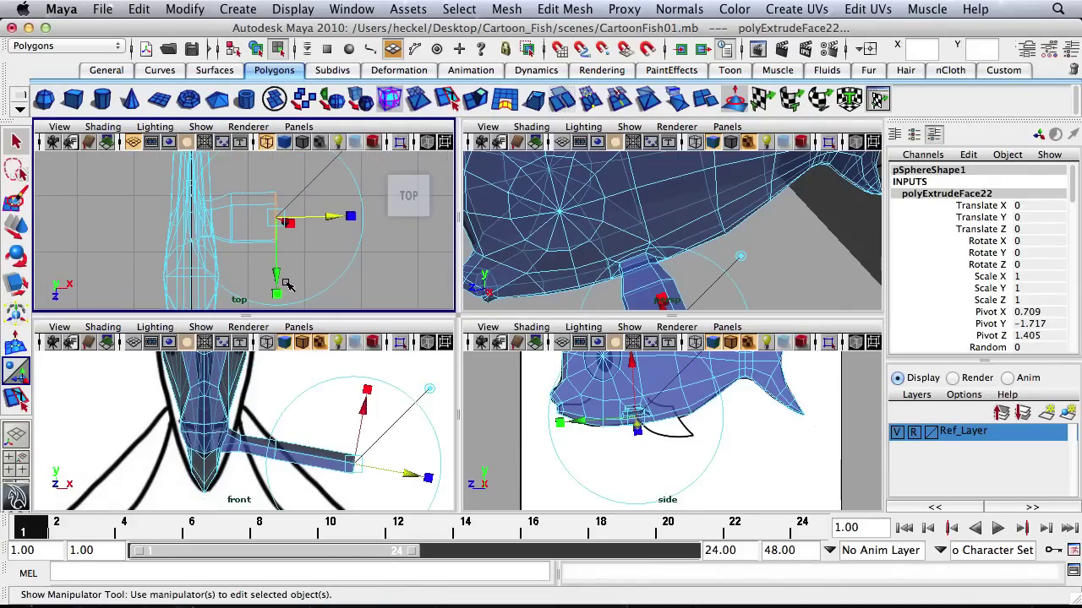
key(r)
drag(277, 295, 278, 311)
Step: Extrude a short tip segment from the side fin and narrow its end to about half width in the top view
key(g)
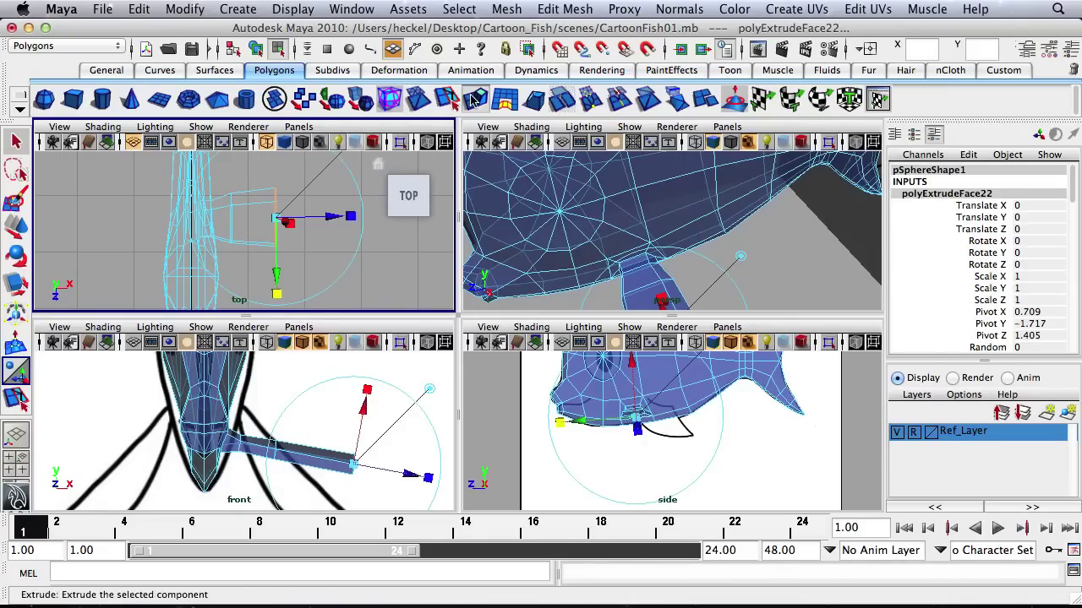
drag(321, 228, 360, 212)
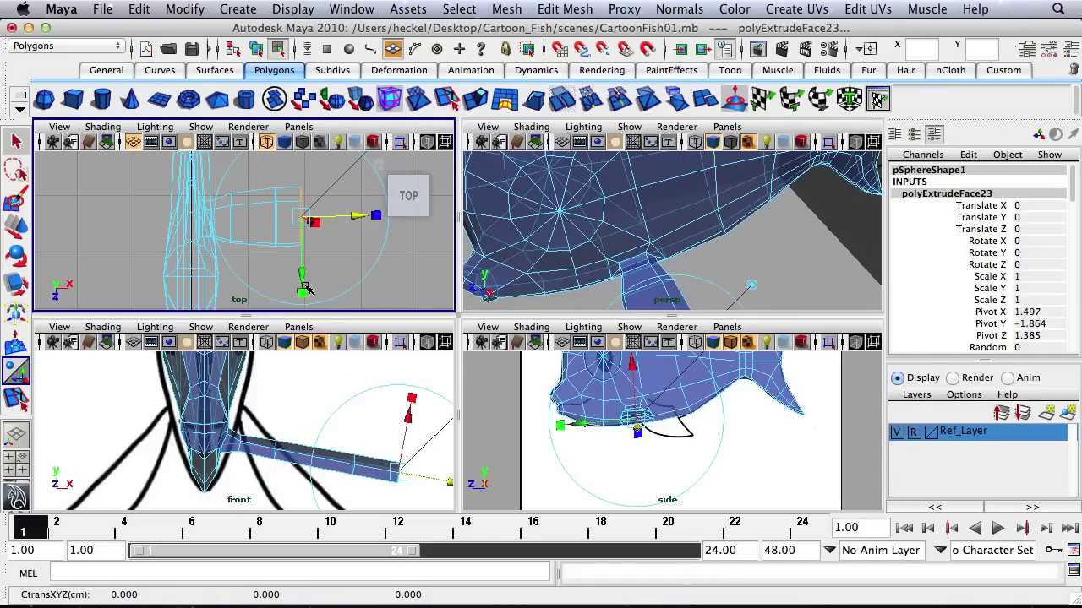
key(r)
drag(302, 294, 303, 280)
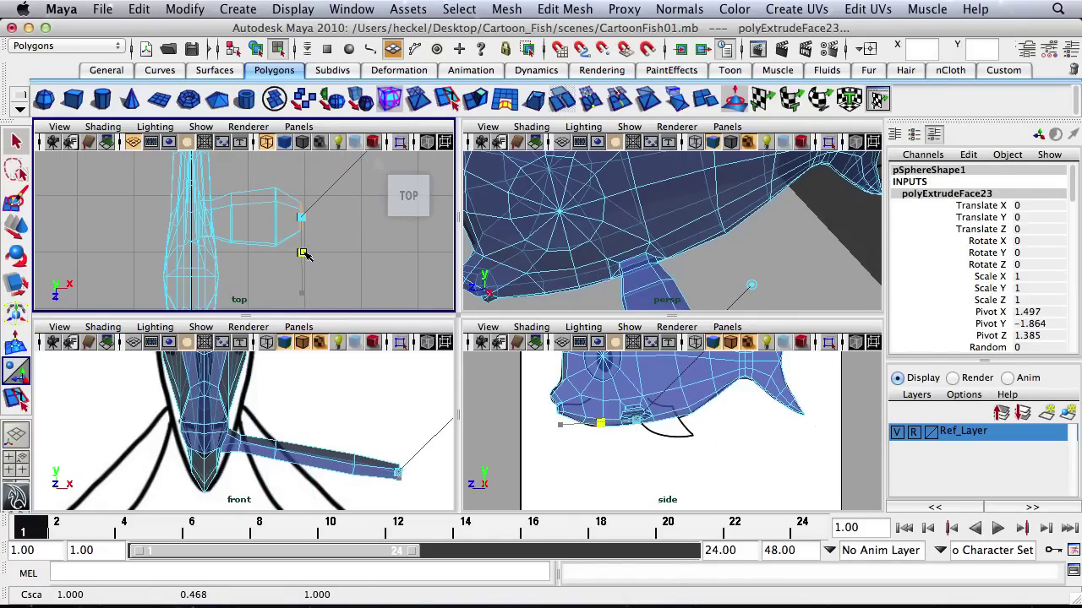
key(w)
Step: Shift the side fin's two outermost vertex rows inward toward the body in the top view to shorten the fin
alt+middle_drag(362, 405, 347, 359)
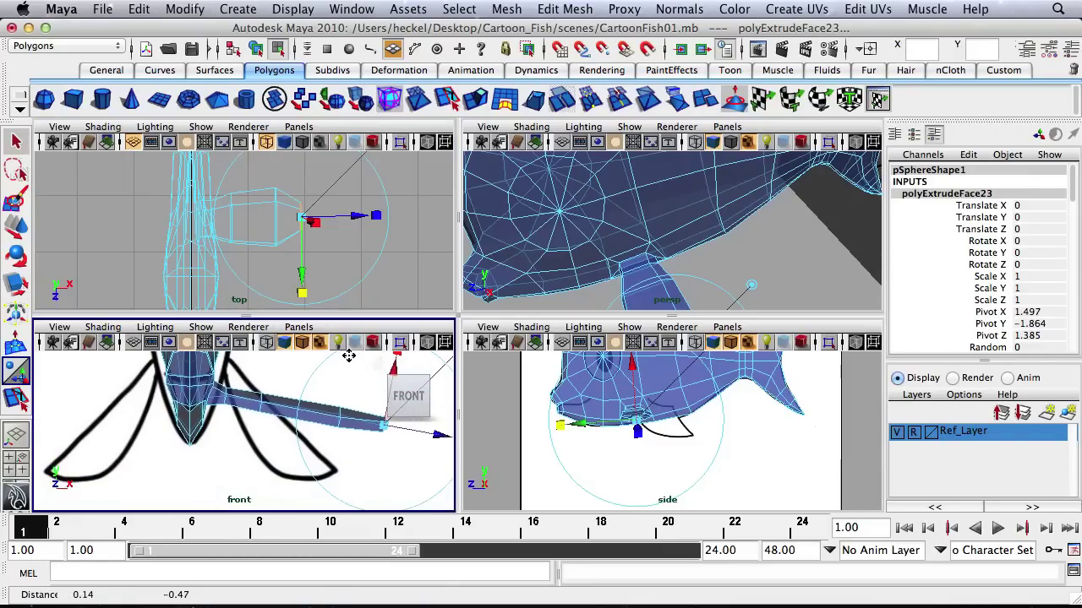
alt+right_drag(341, 382, 314, 387)
right_click(274, 201)
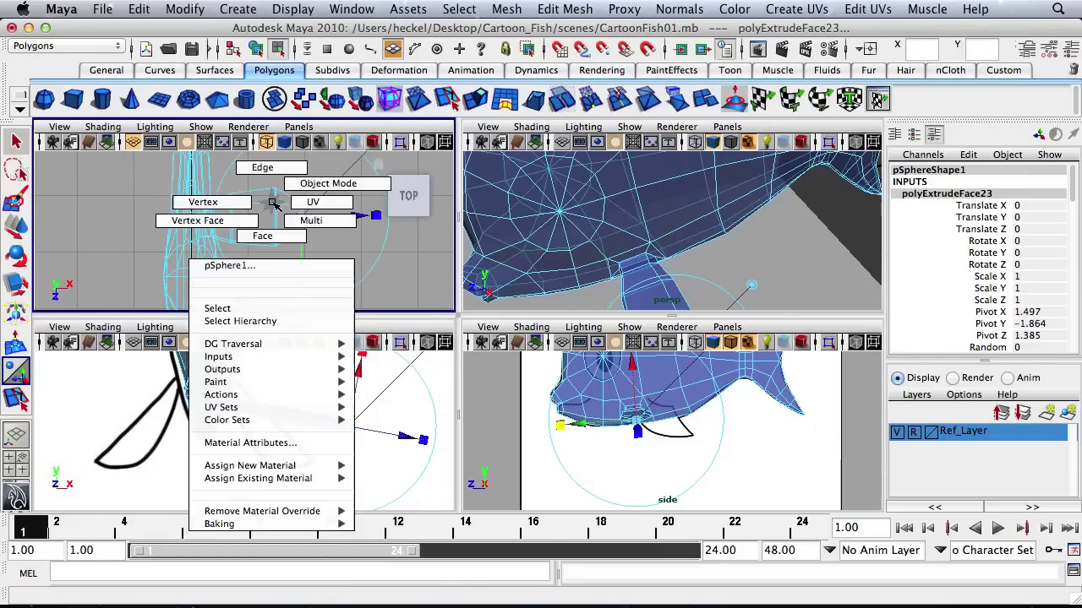
click(207, 203)
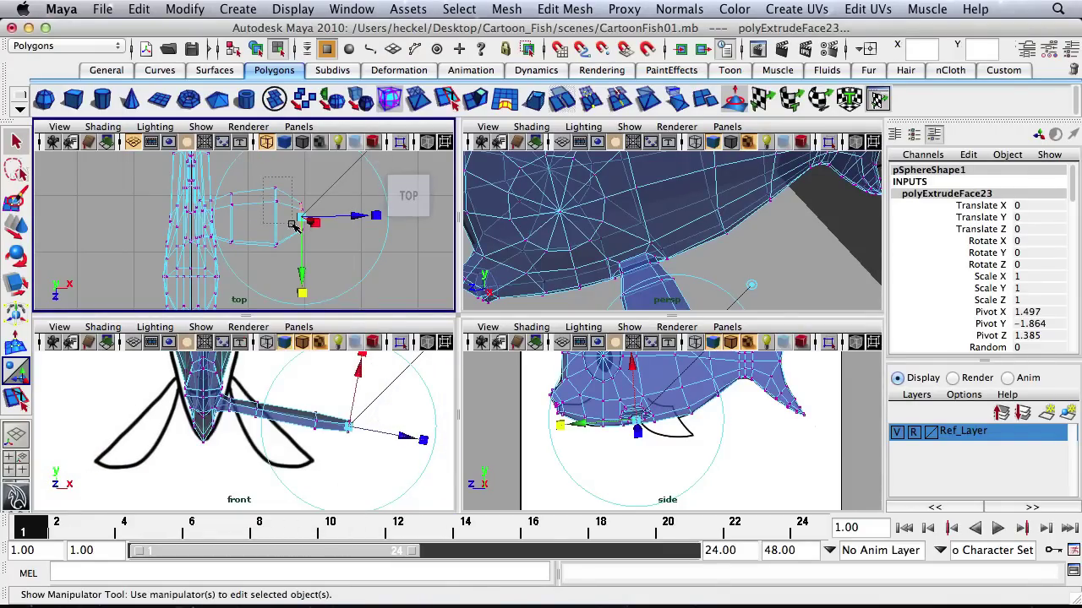
key(w)
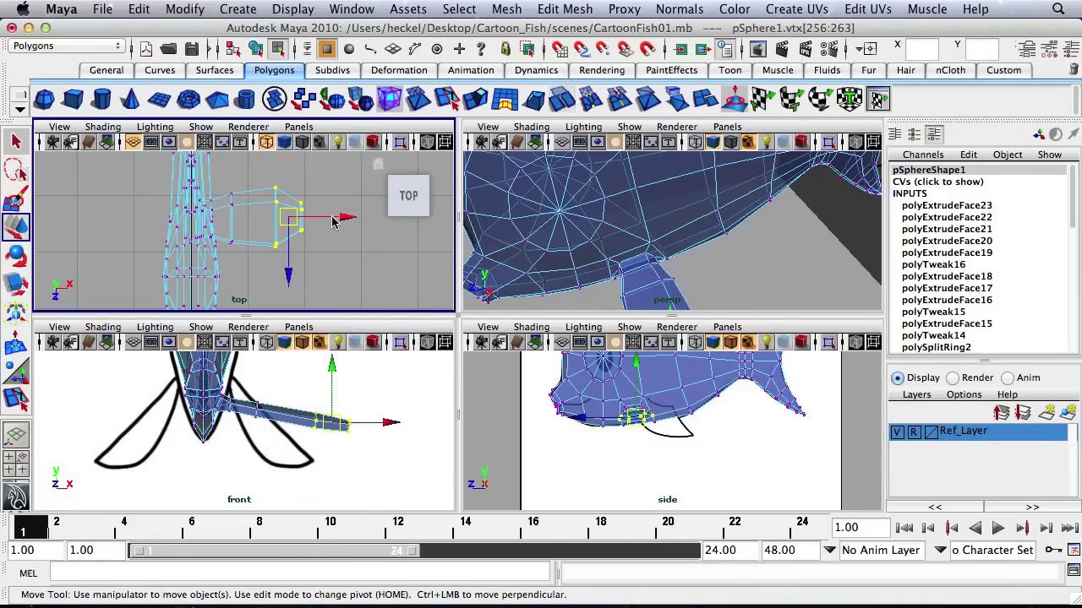
drag(334, 221, 322, 222)
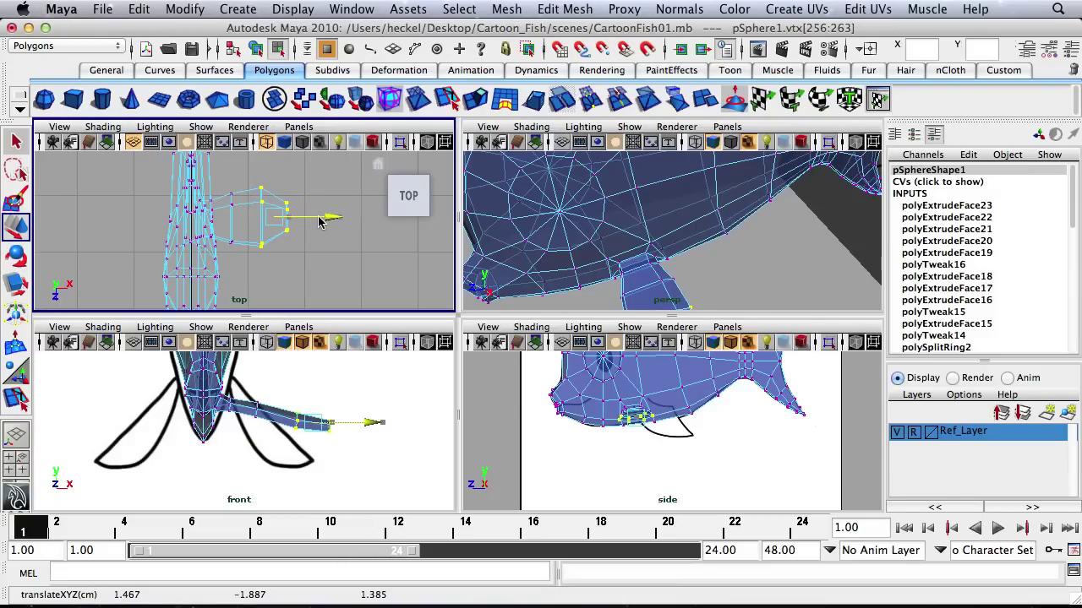
Step: Rotate the side fin's outer vertex rows downward in the front view about a pivot at the fin's base, following the reference fin
alt+middle_drag(278, 440, 283, 451)
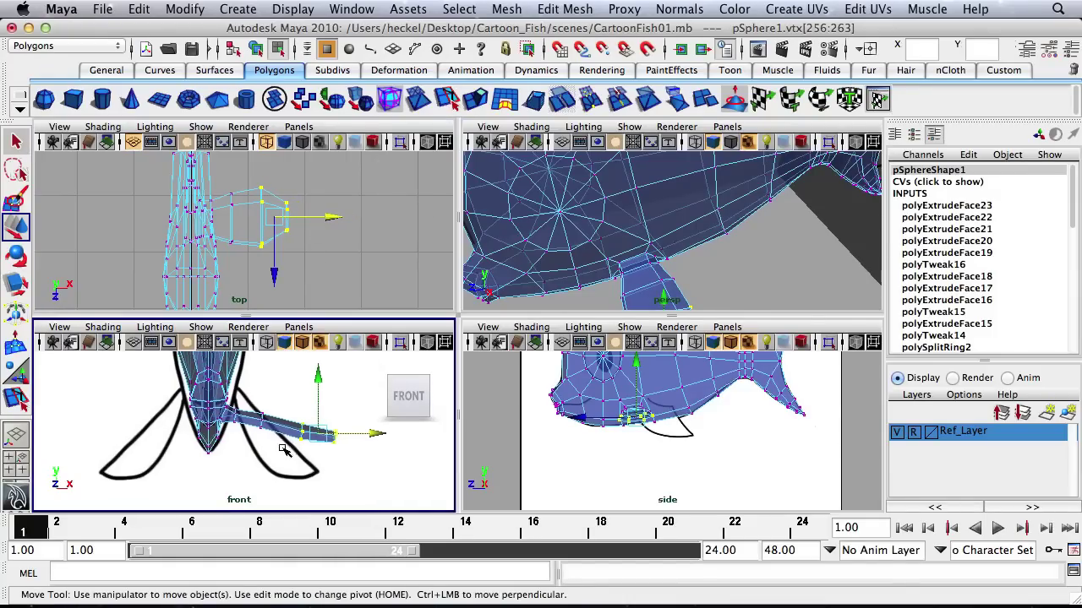
scroll(259, 426, up, 3)
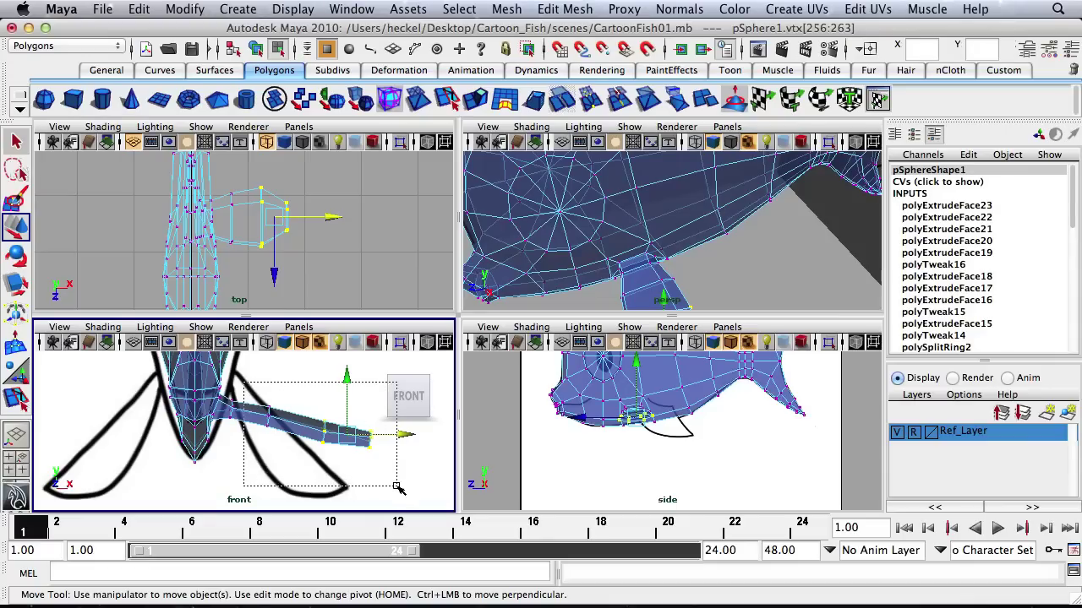
drag(399, 488, 397, 487)
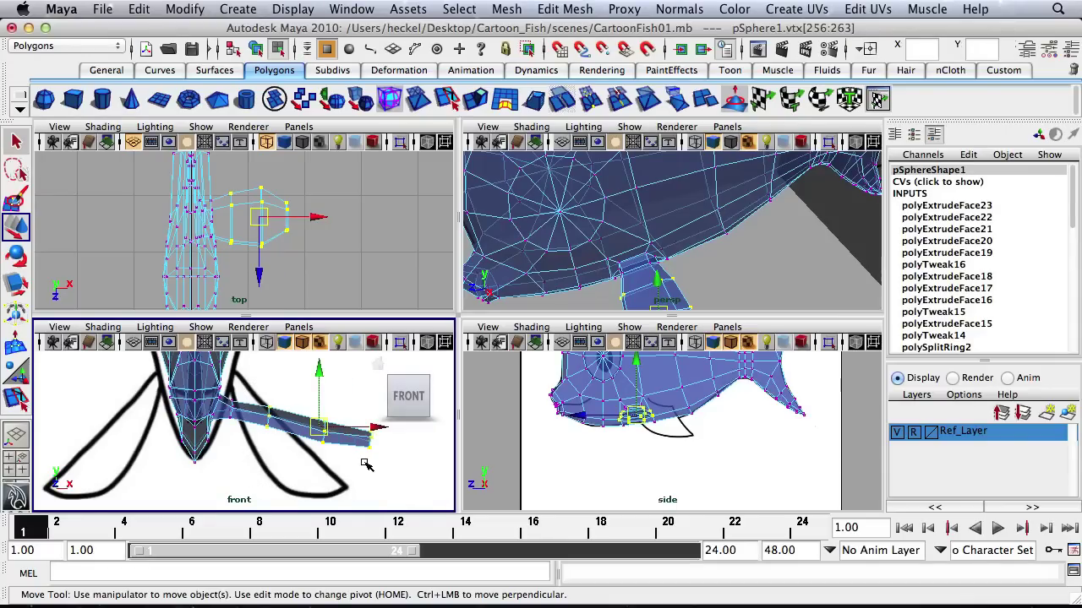
alt+middle_drag(334, 441, 290, 438)
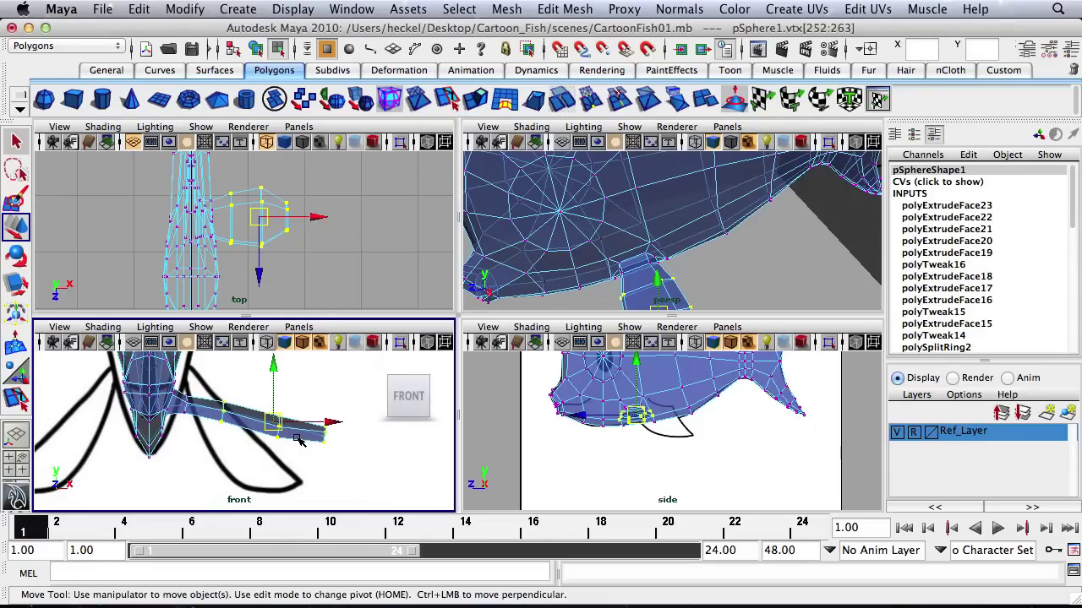
key(e)
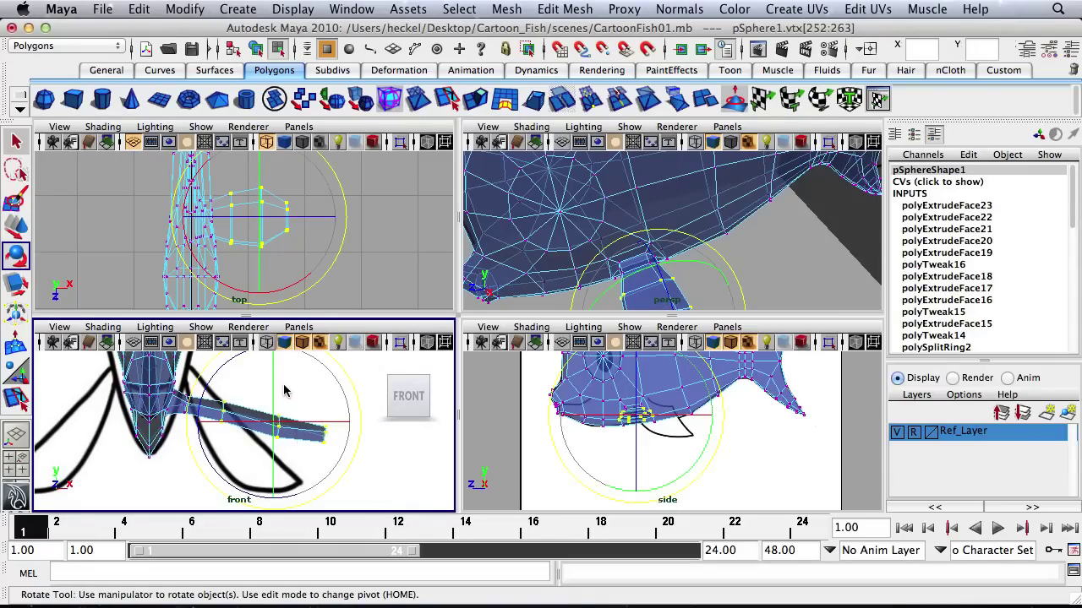
key(Home)
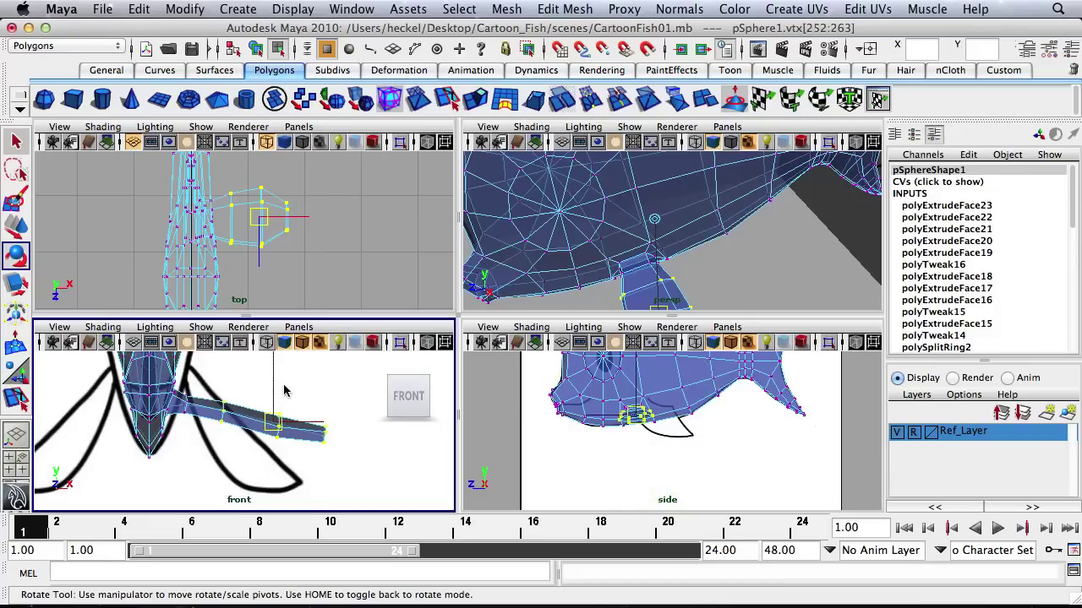
drag(278, 412, 190, 414)
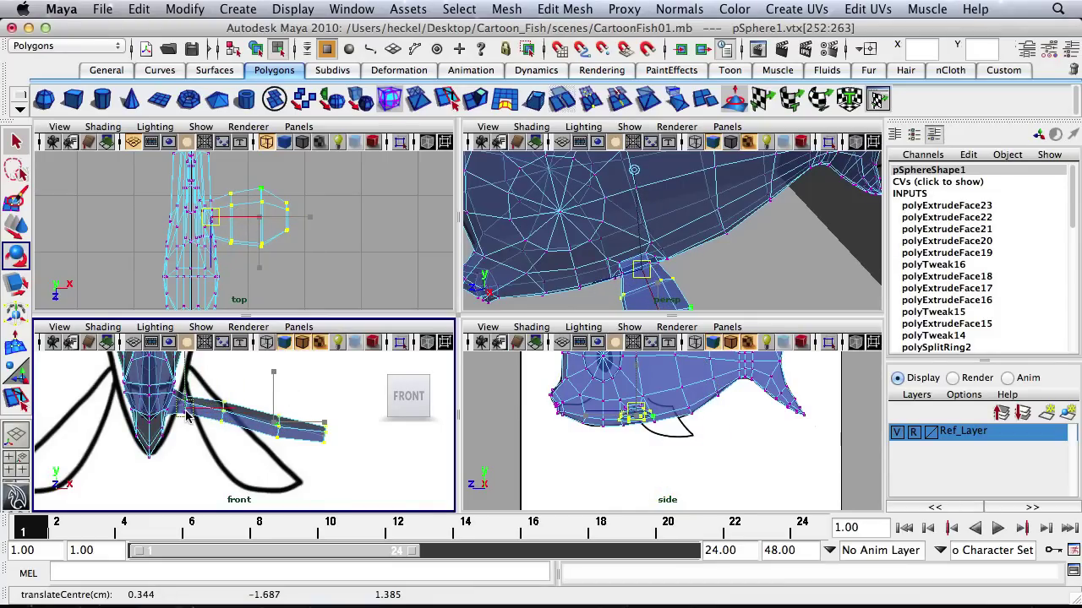
key(Home)
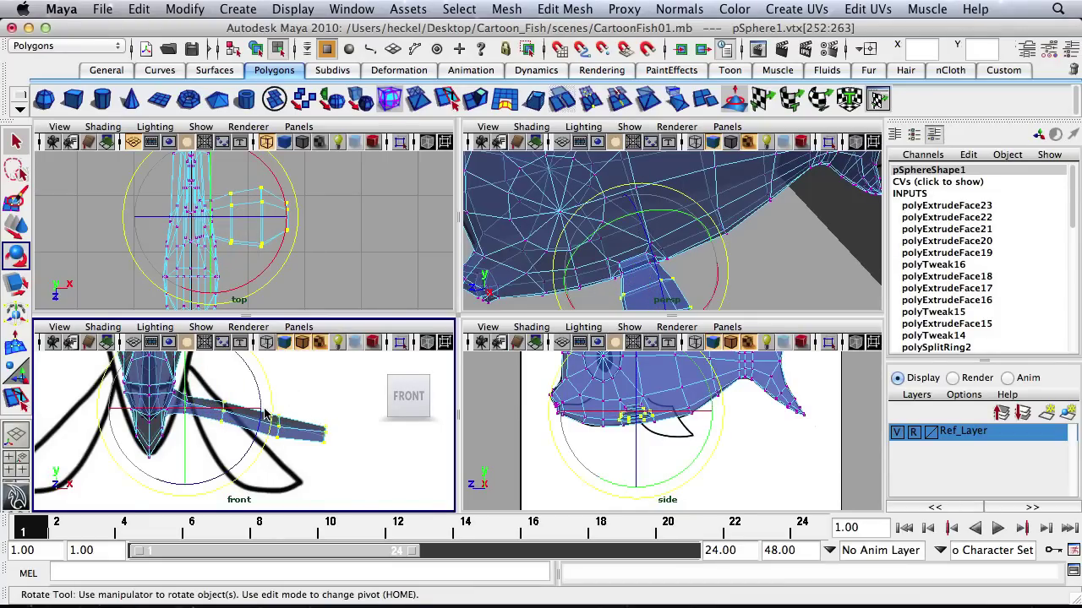
drag(251, 377, 251, 404)
mouse_move(390, 359)
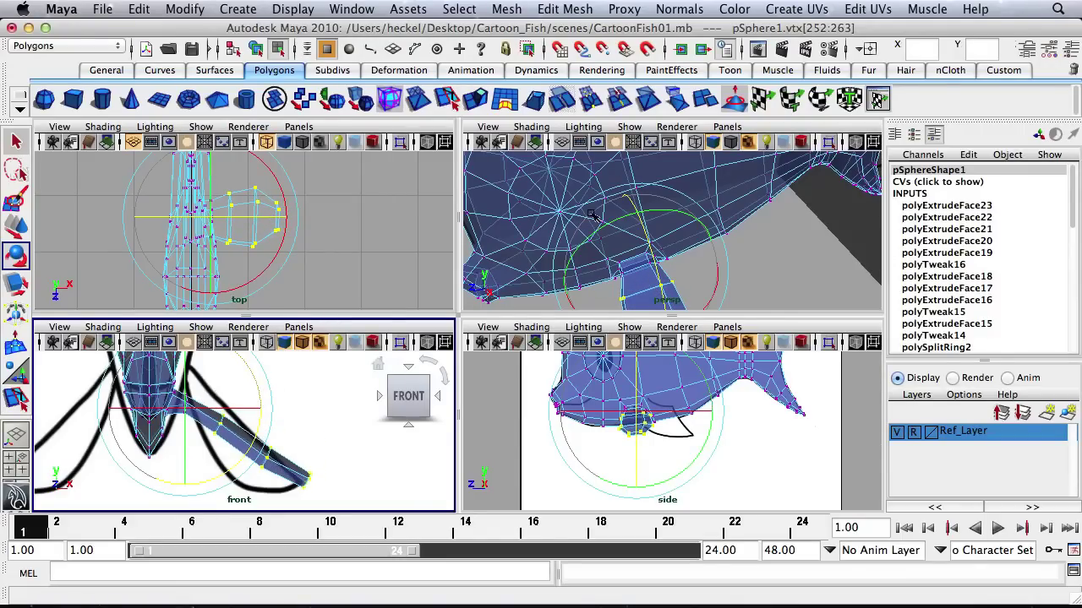
Step: Adjust the side fin's rear-edge vertices slightly toward the tail in the top view, and check the fin's shape in perspective
key(space)
alt+right_drag(679, 258, 322, 248)
mouse_move(322, 248)
alt+mouse_down()
mouse_move(325, 287)
mouse_move(418, 221)
mouse_move(382, 222)
mouse_move(326, 199)
mouse_move(510, 190)
mouse_move(343, 255)
alt+mouse_up()
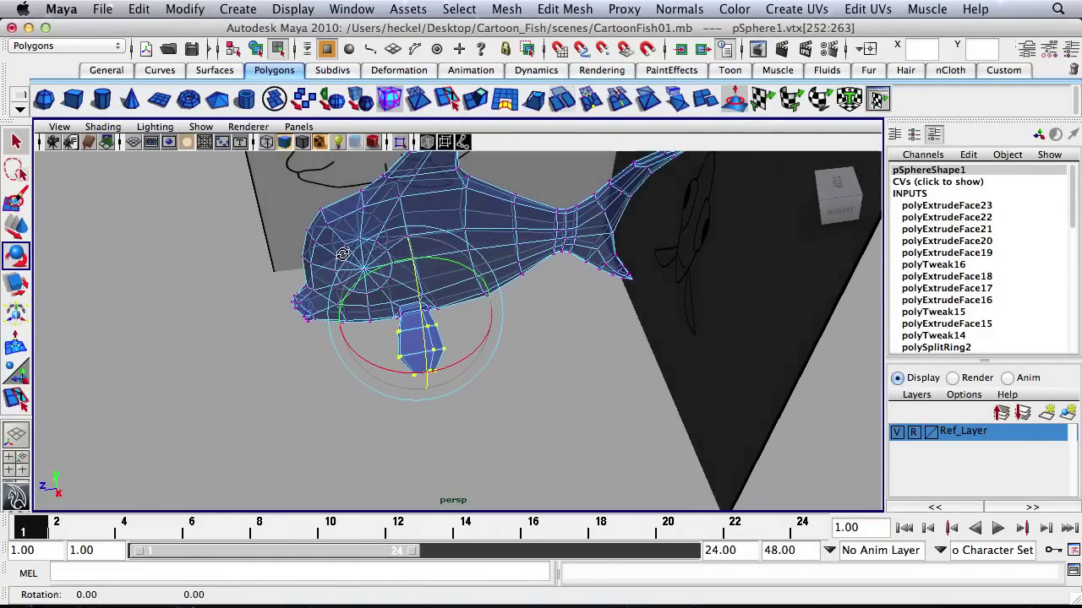
key(space)
drag(342, 169, 258, 270)
key(w)
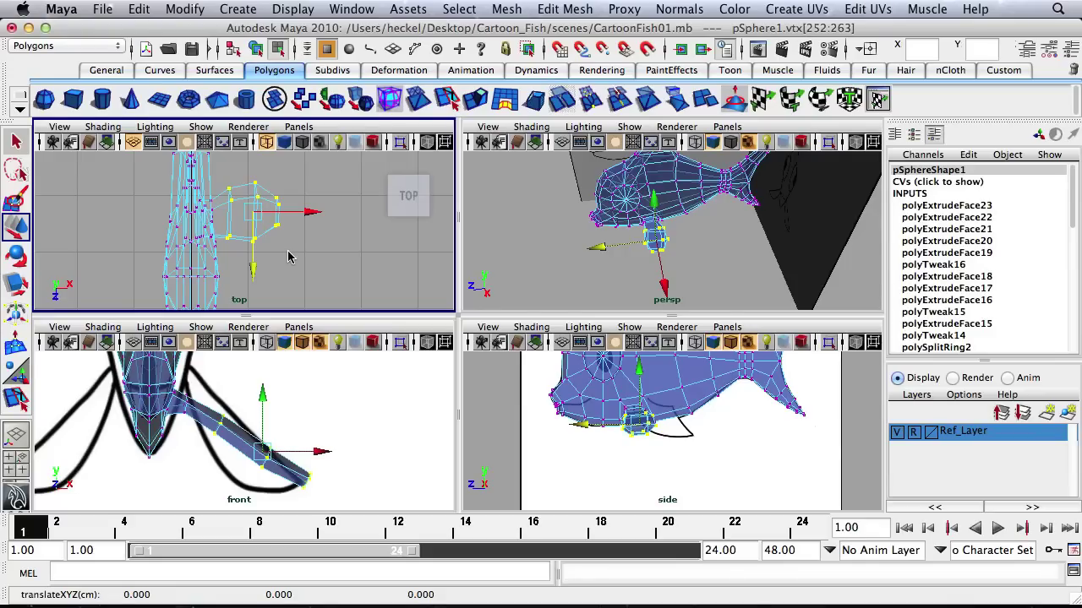
drag(222, 180, 245, 203)
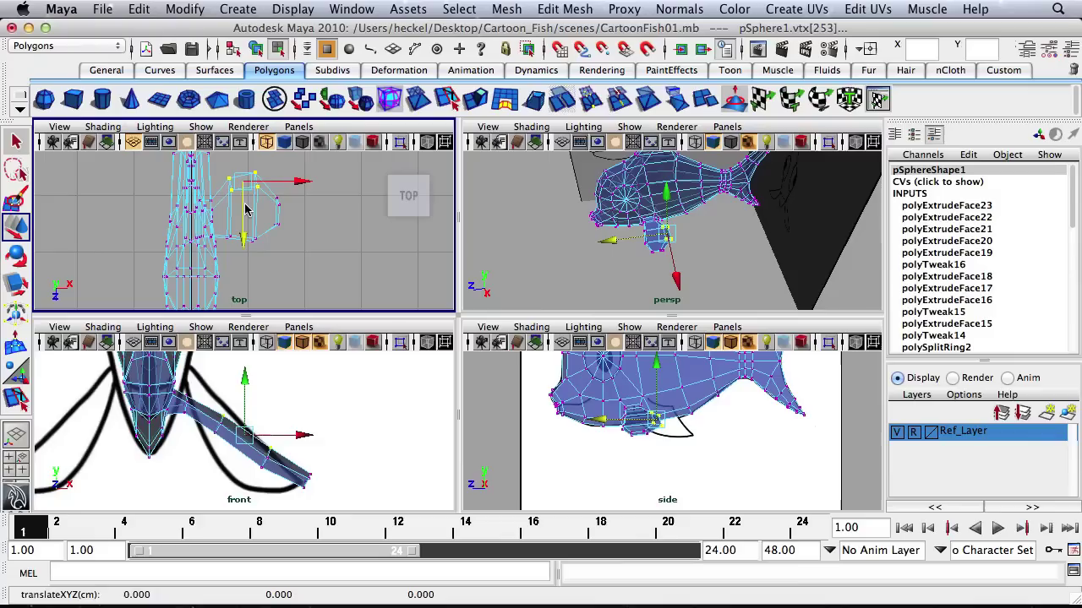
drag(219, 164, 242, 210)
click(630, 266)
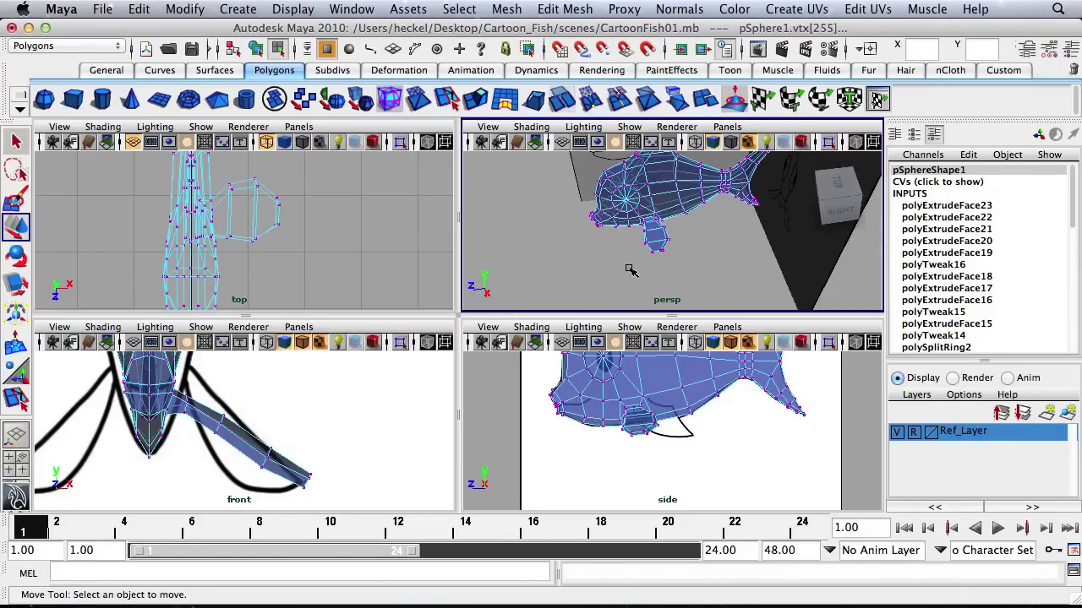
alt+drag(631, 266, 676, 199)
scroll(676, 207, down, 6)
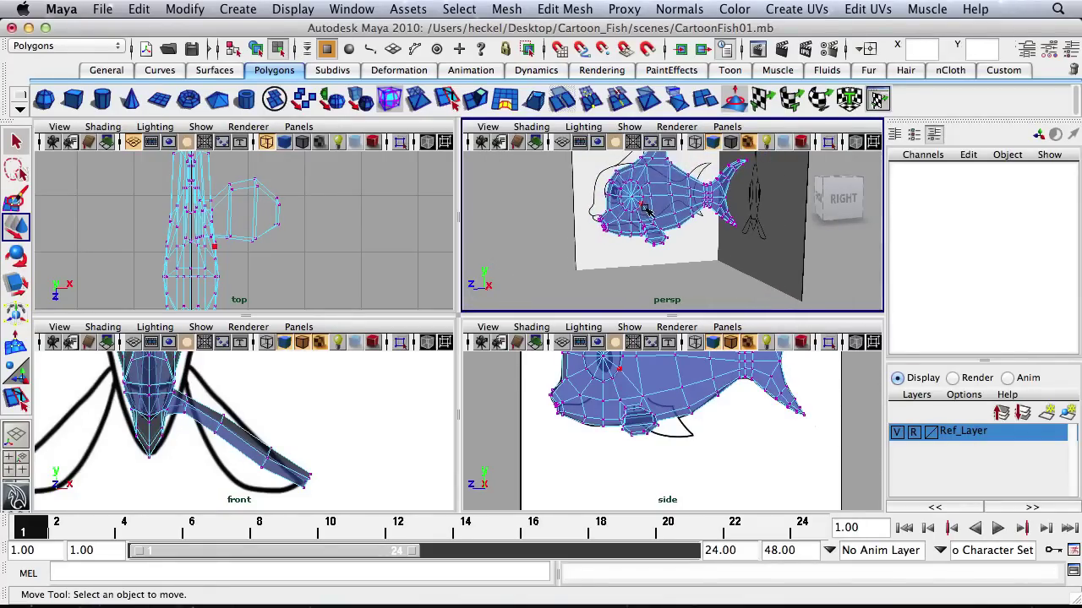
key(space)
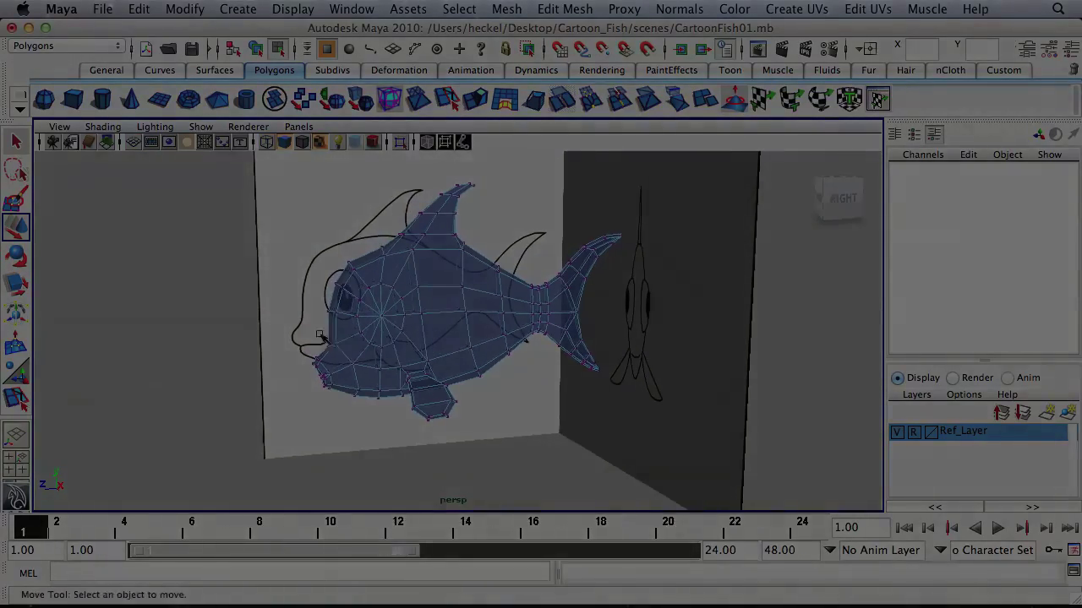